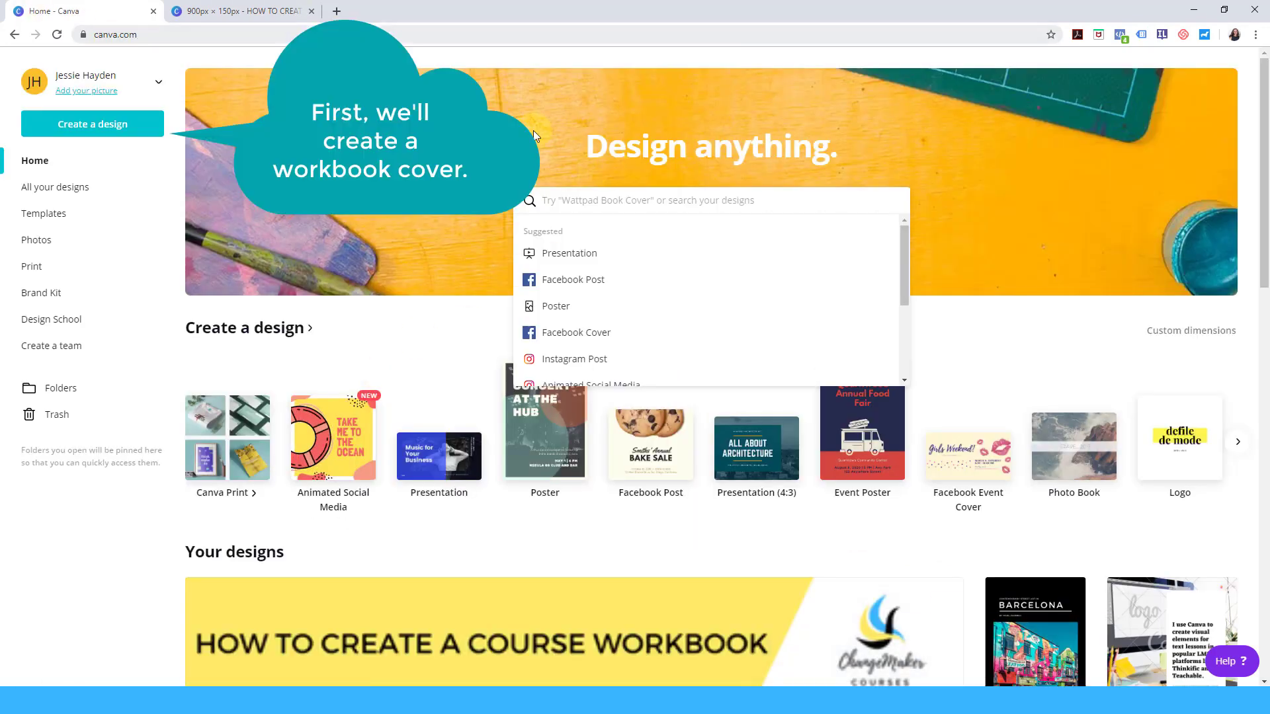
- Create a new design with custom dimensions of 8.5 by 11 inches
{"action": "left_click", "coordinate": [462, 218]}
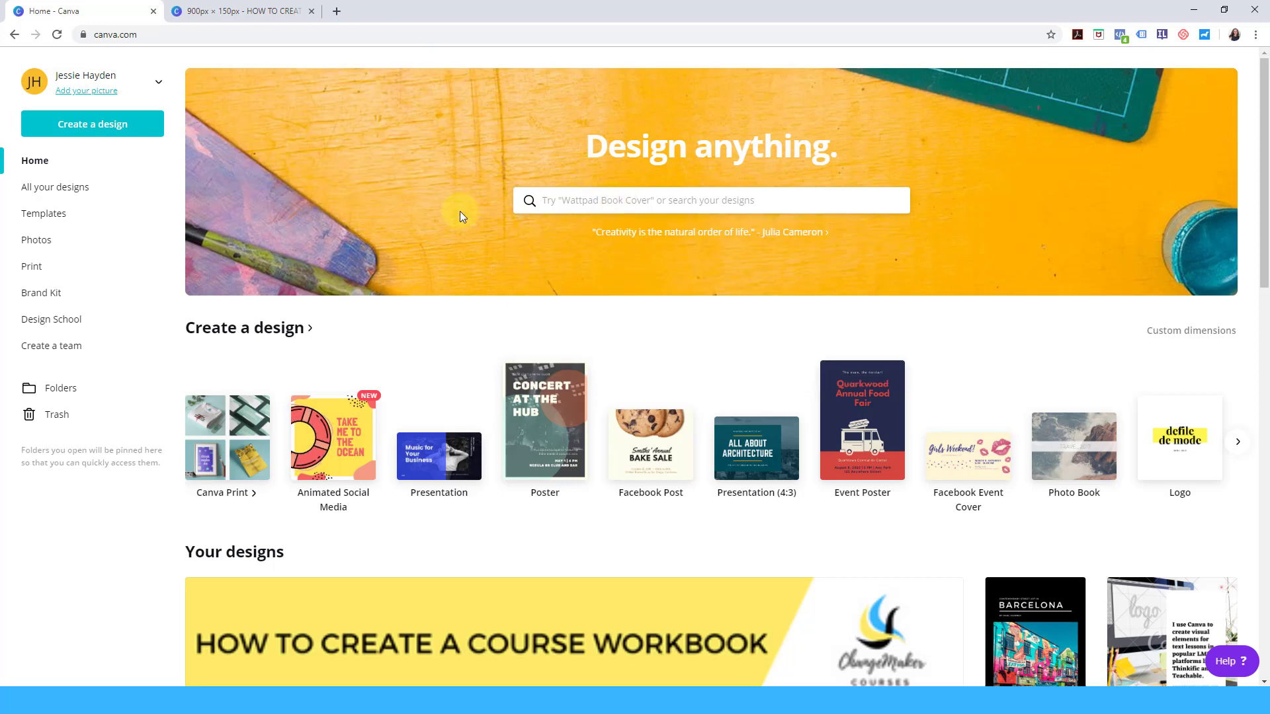
{"action": "left_click", "coordinate": [121, 137]}
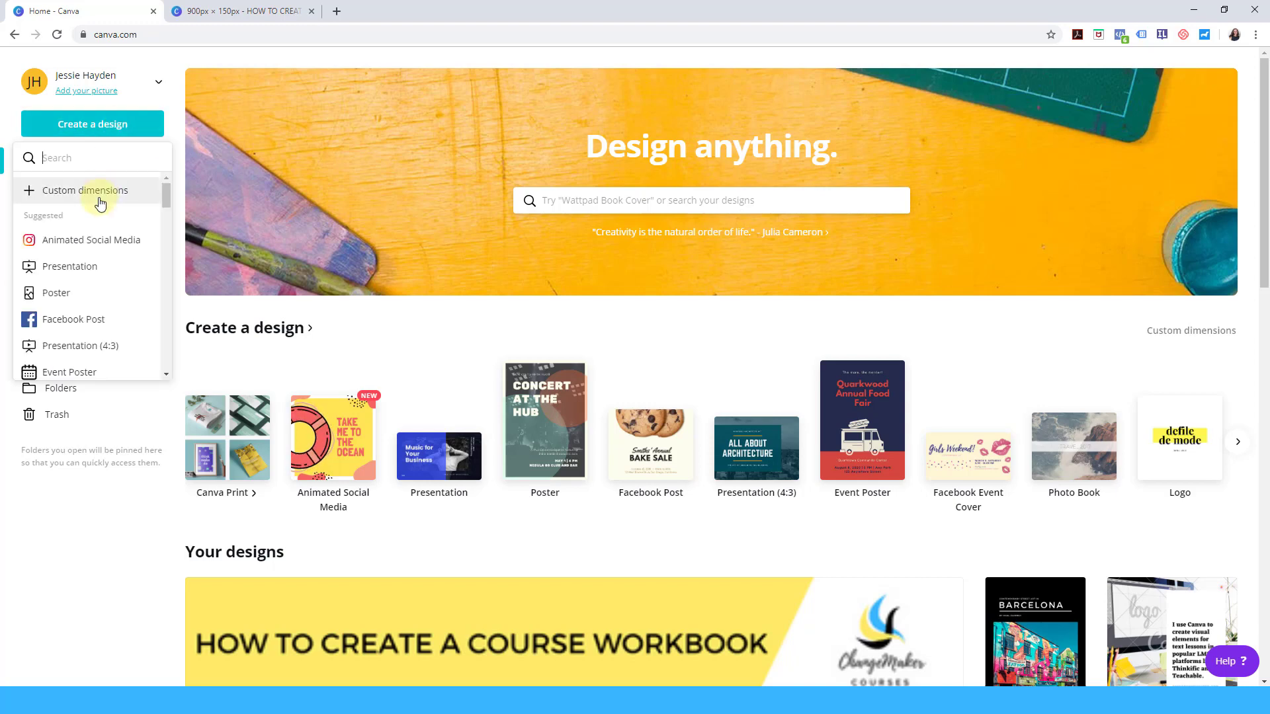
{"action": "left_click", "coordinate": [101, 192]}
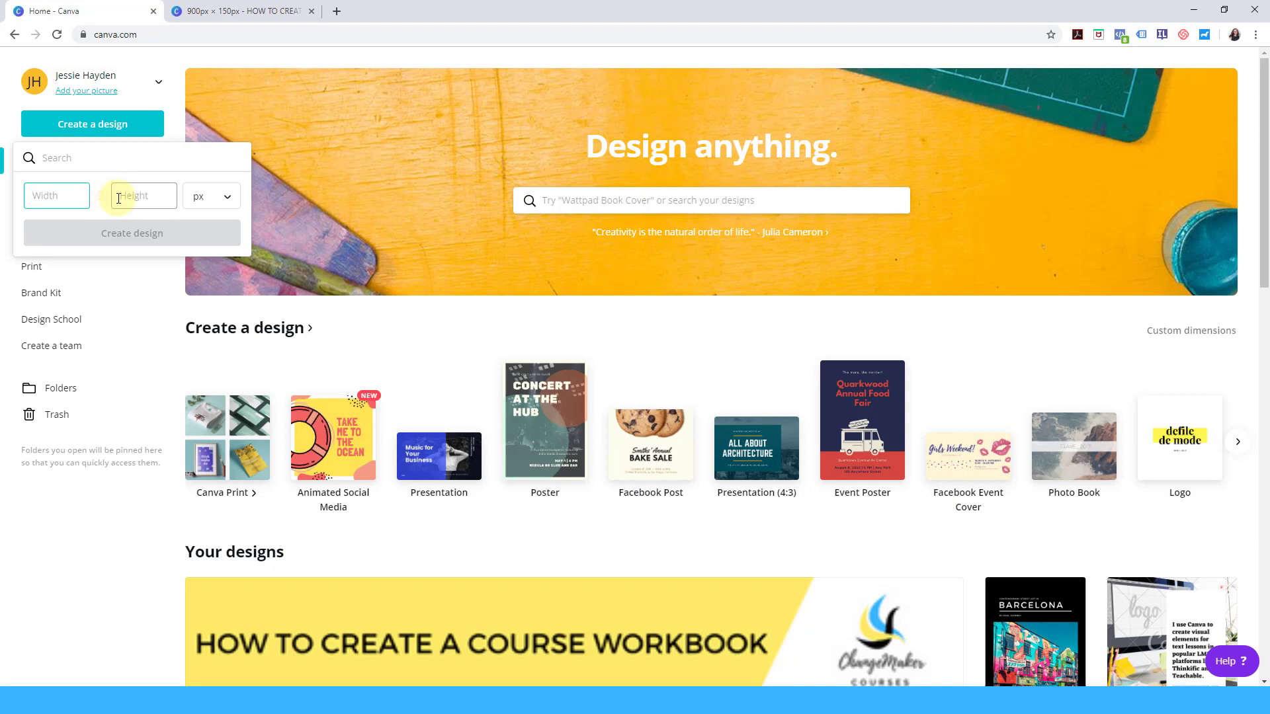
{"action": "left_click", "coordinate": [231, 202]}
{"action": "left_click", "coordinate": [216, 228]}
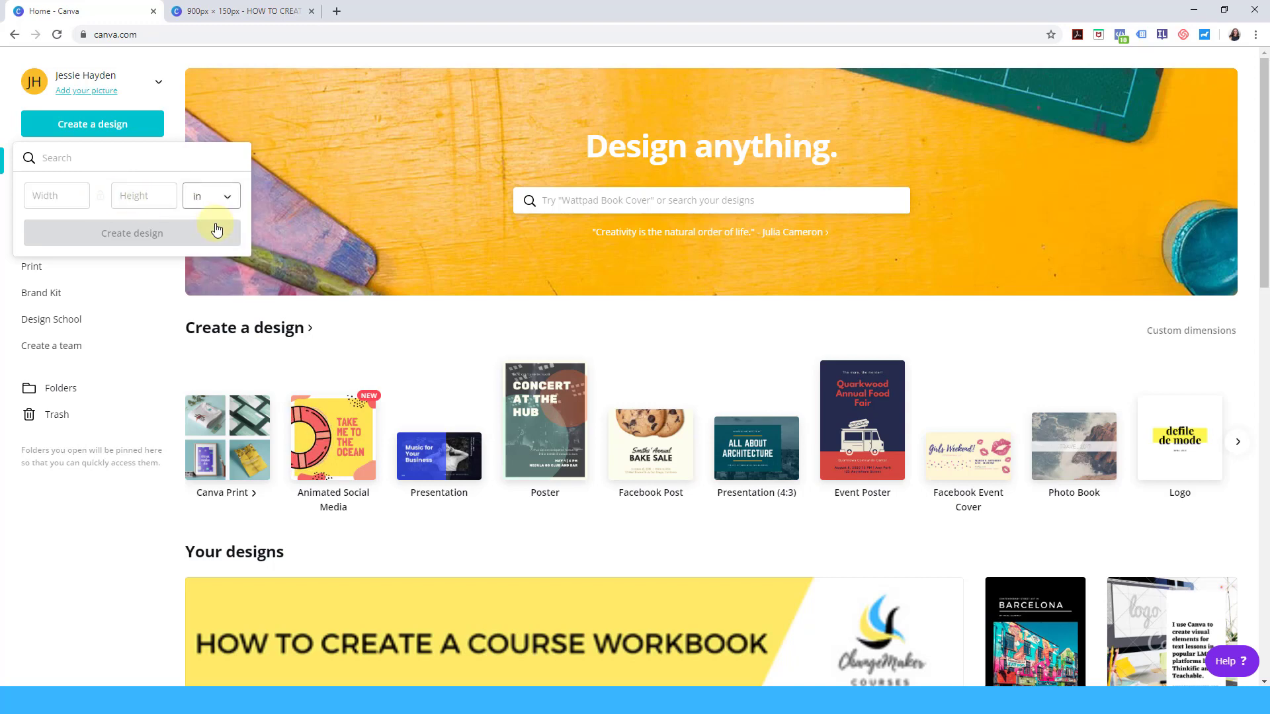
{"action": "left_click", "coordinate": [54, 195]}
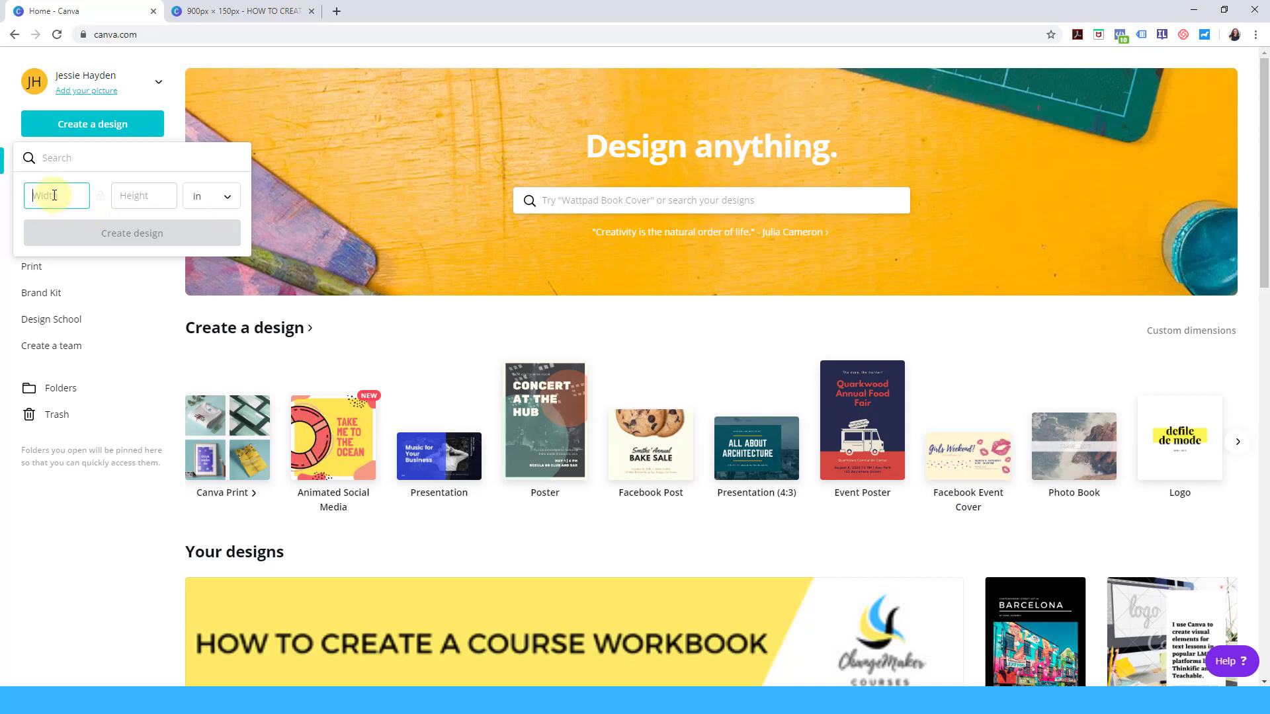
{"action": "type", "text": "8.5"}
{"action": "left_click", "coordinate": [136, 198]}
{"action": "type", "text": "11"}
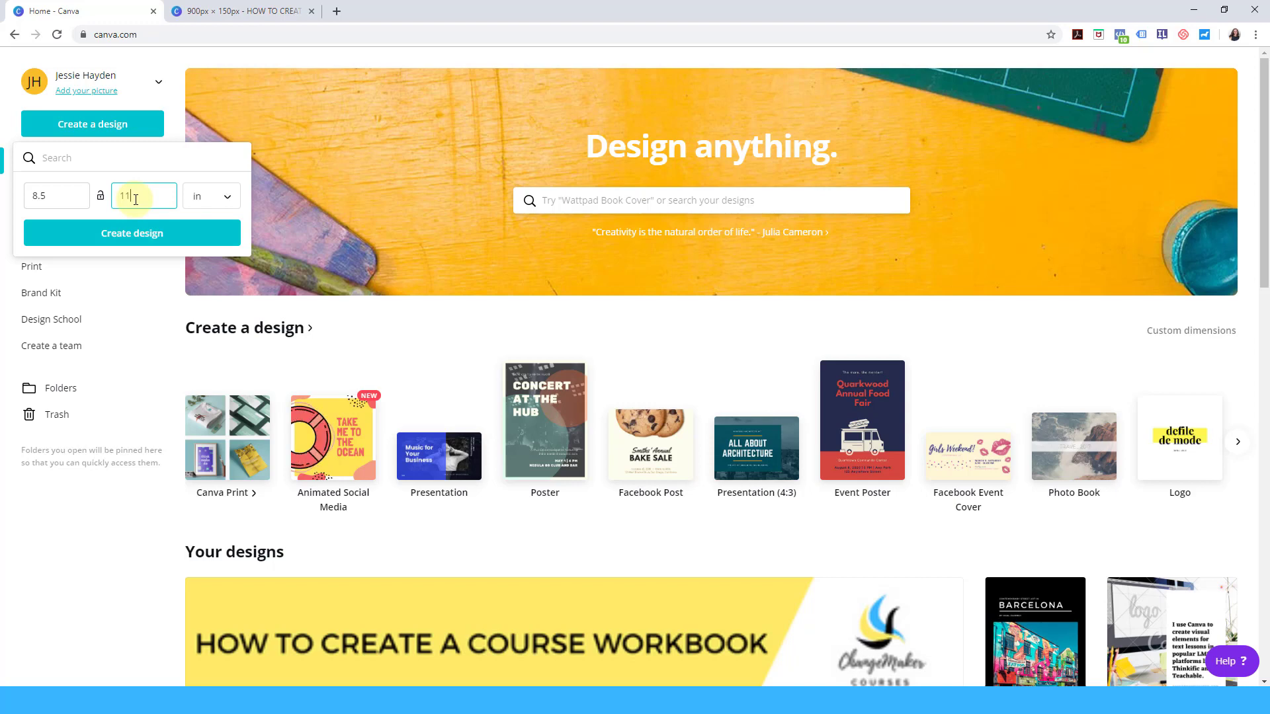
{"action": "left_click", "coordinate": [148, 243]}
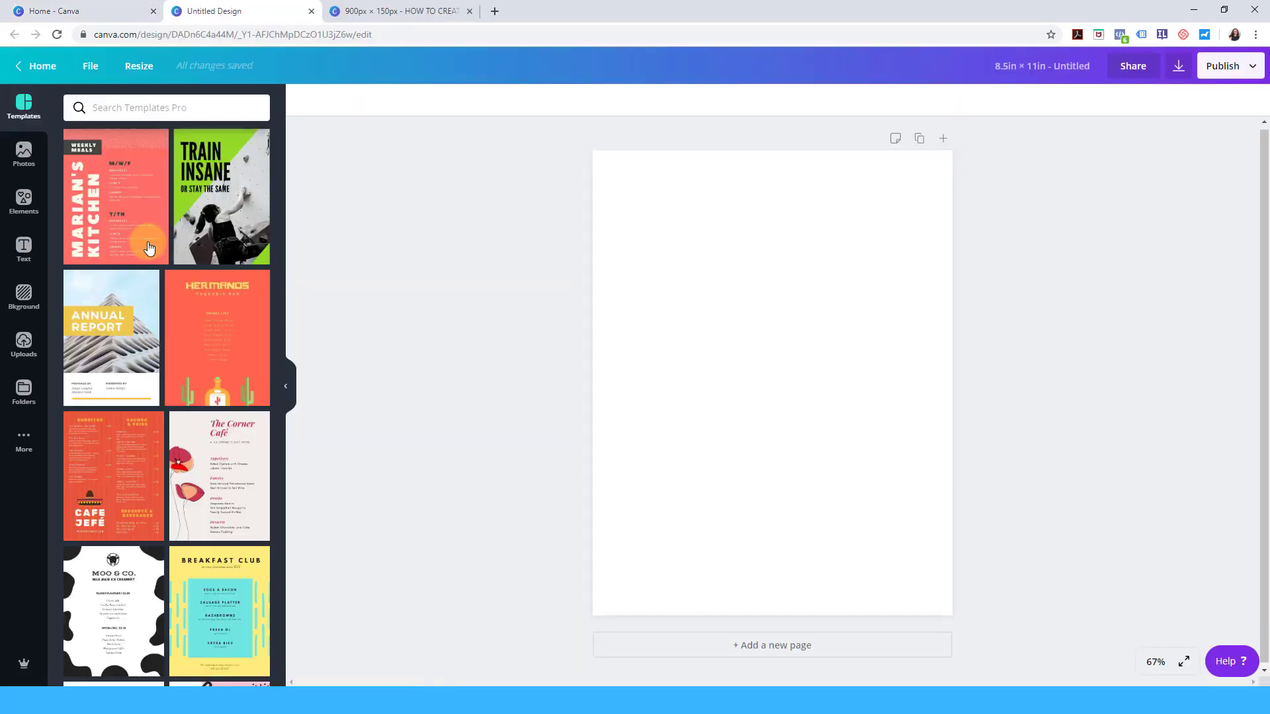
- Search the templates for "ebook cover" and apply the "The Color of You" template to the blank page
{"action": "left_click", "coordinate": [23, 113]}
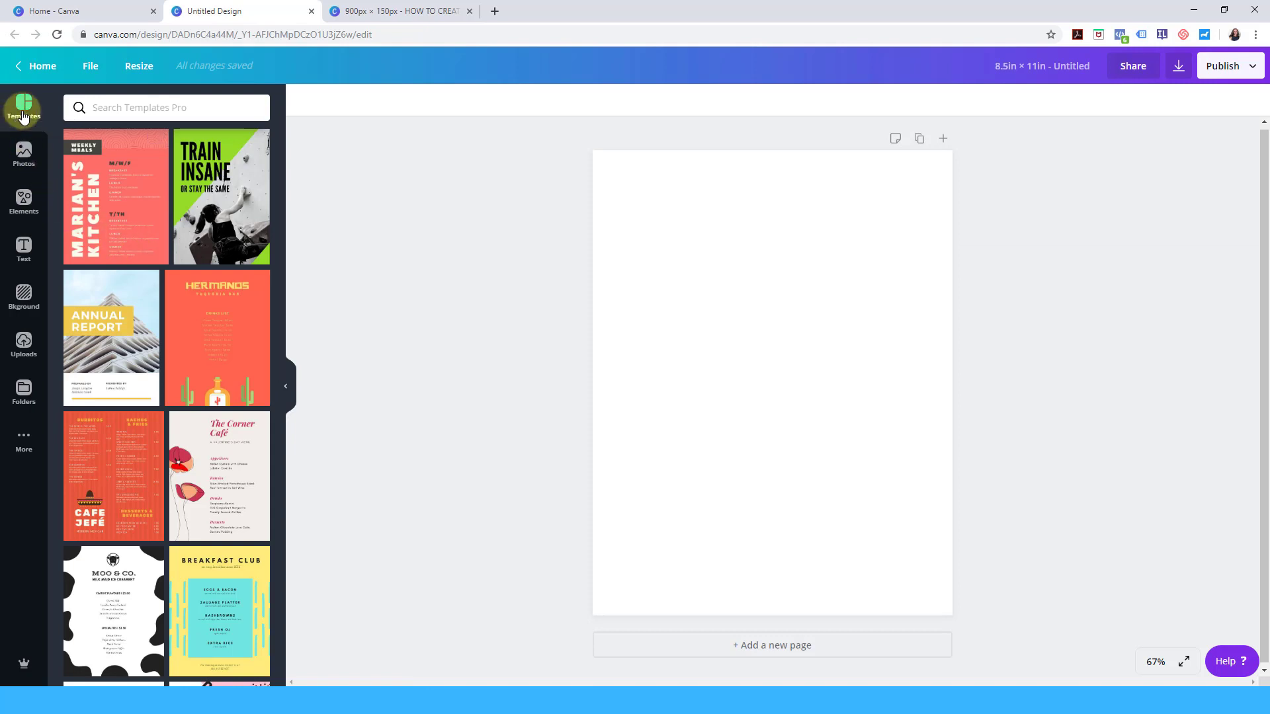
{"action": "left_click", "coordinate": [101, 107]}
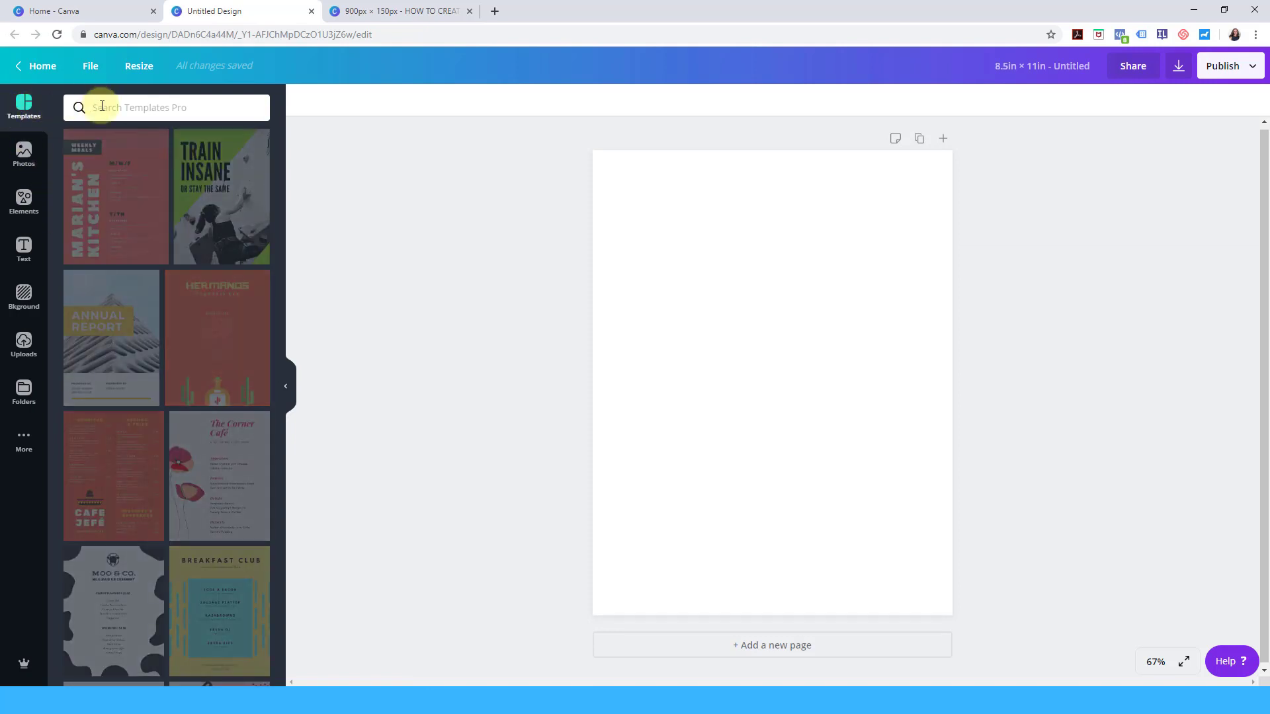
{"action": "type", "text": "ebook"}
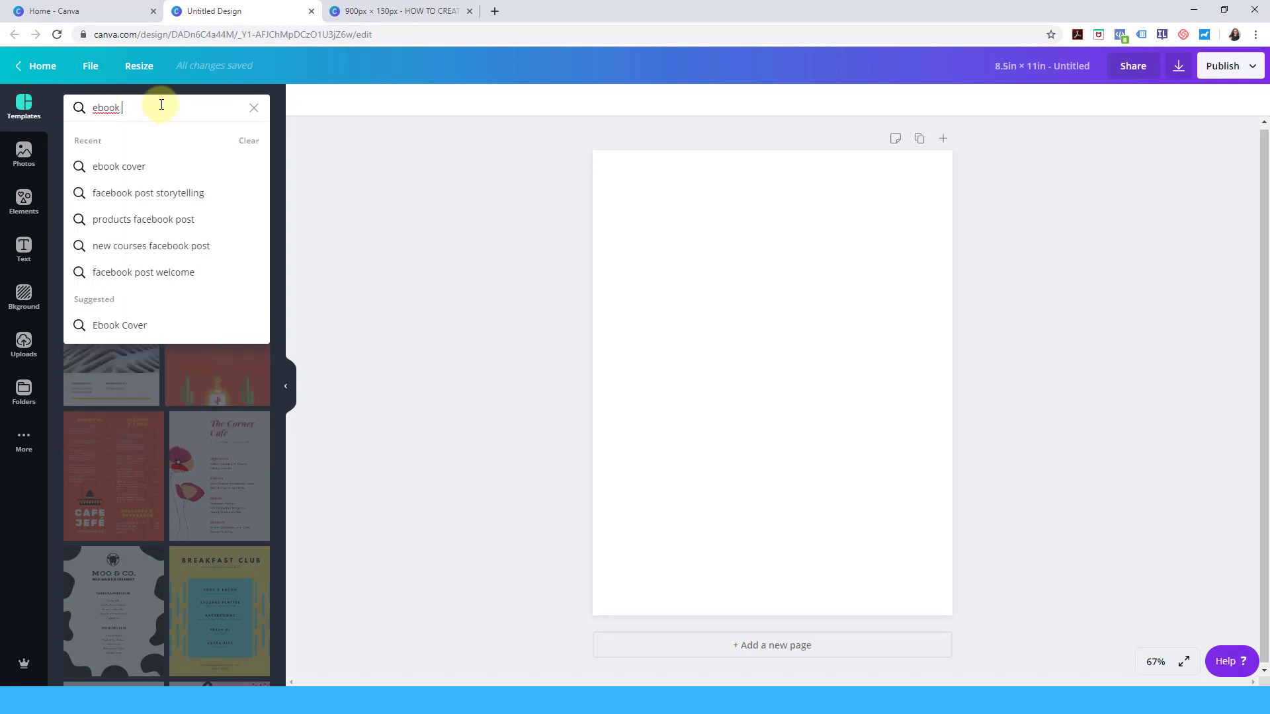
{"action": "left_click", "coordinate": [121, 167]}
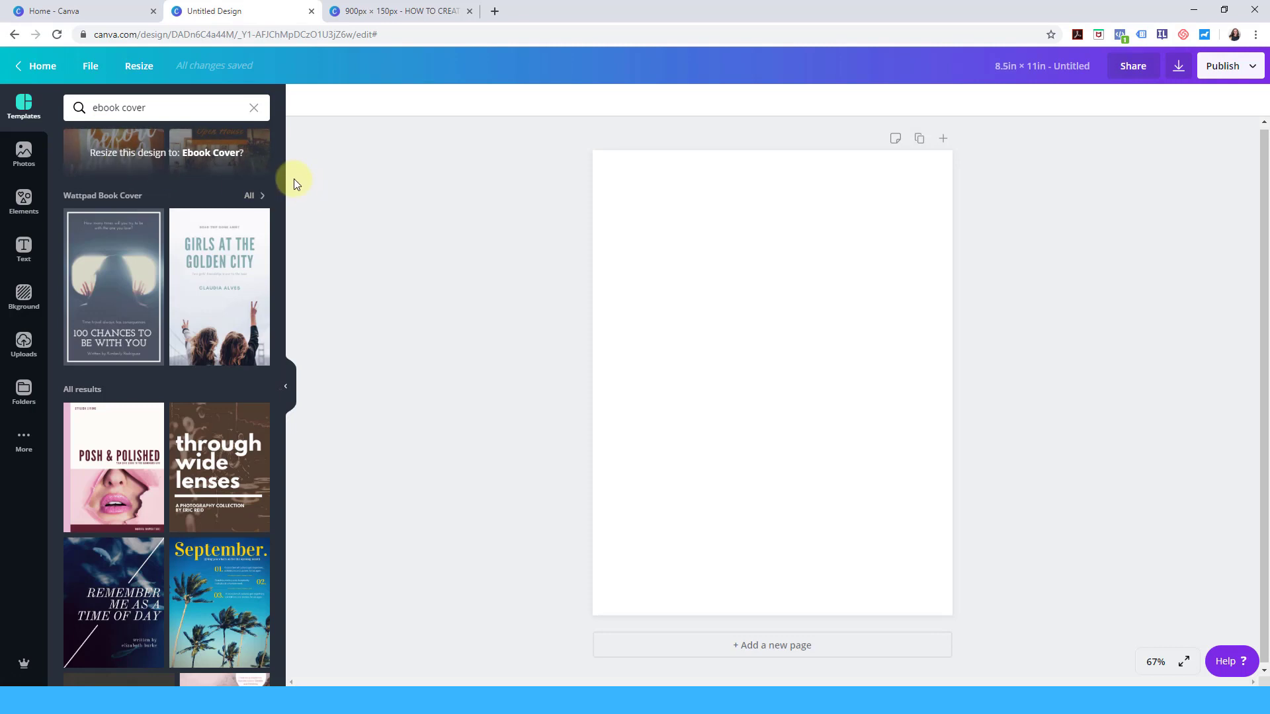
{"action": "left_click_drag", "start_coordinate": [281, 172], "coordinate": [297, 533]}
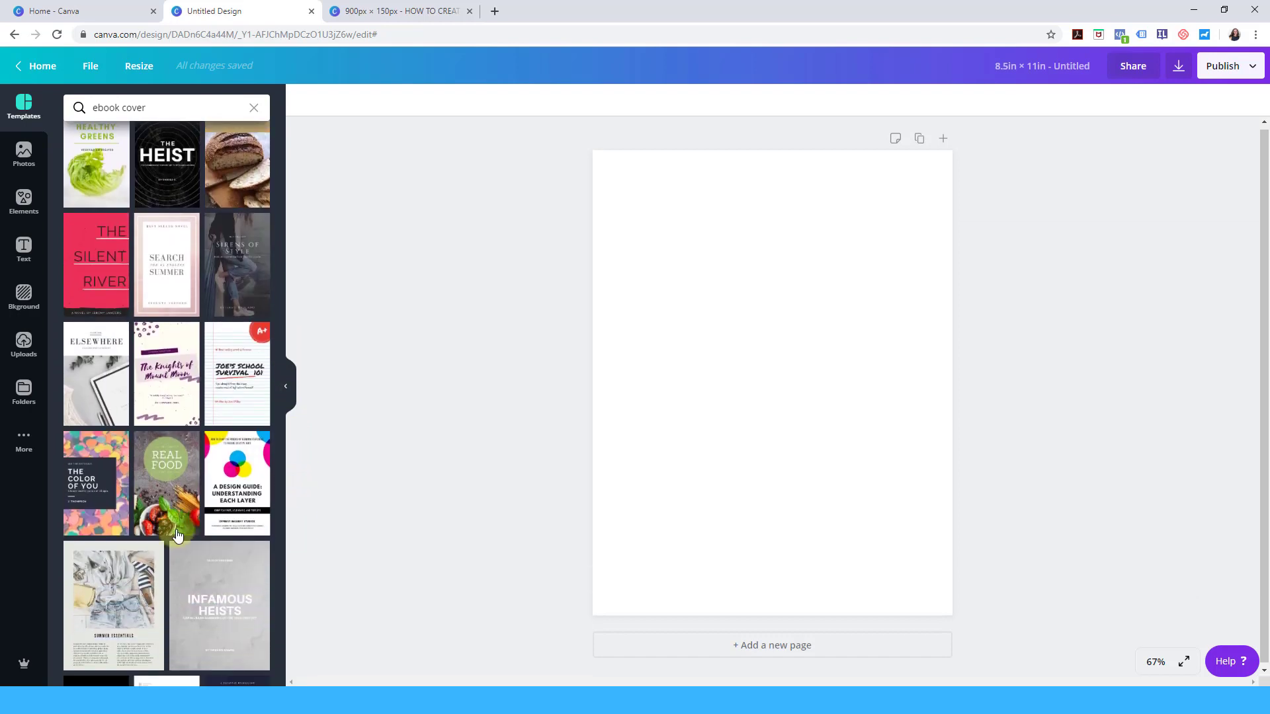
{"action": "left_click", "coordinate": [80, 495]}
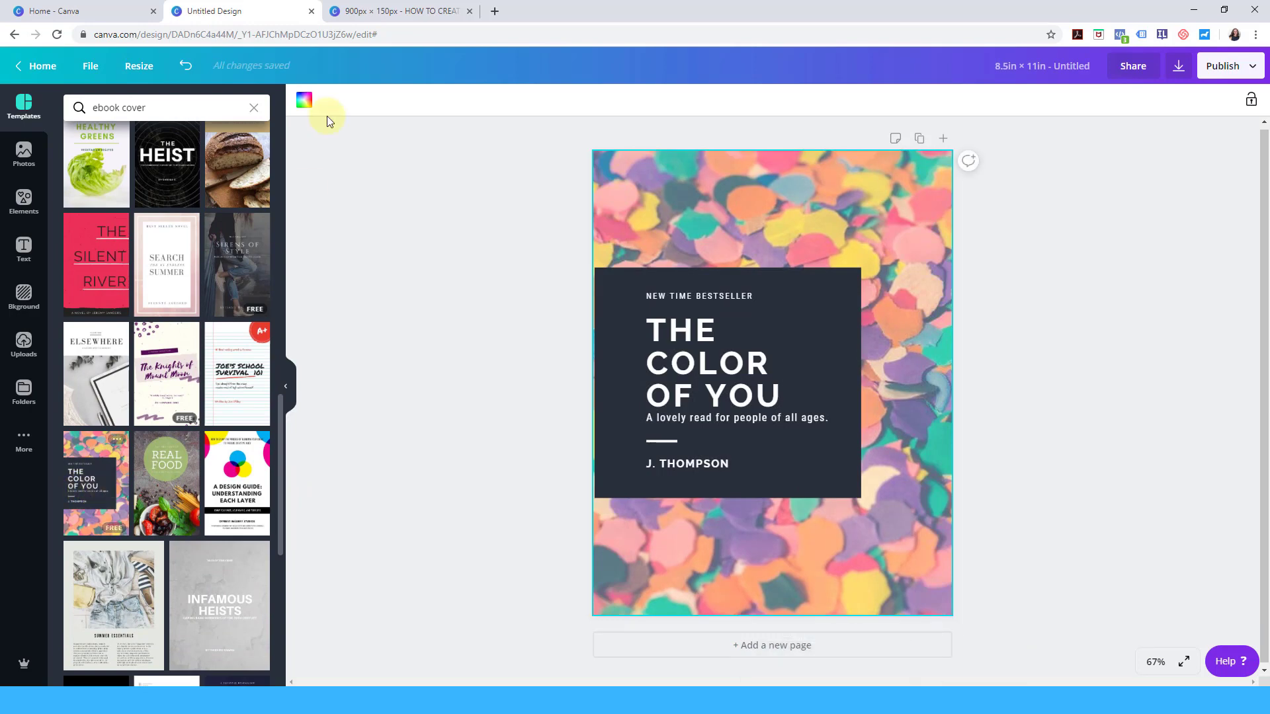
- Rename the design as "Workbook cover"
{"action": "left_click", "coordinate": [1029, 67]}
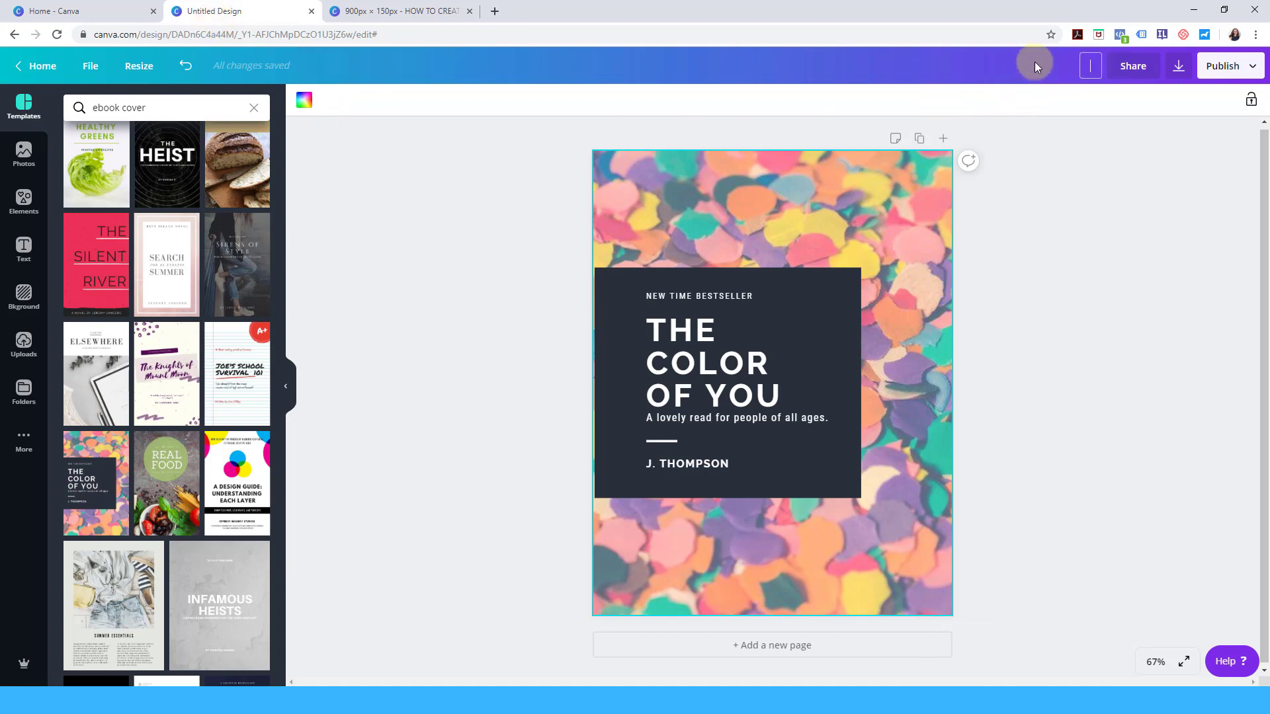
{"action": "type", "text": "Workbook cover"}
{"action": "key", "text": "Return"}
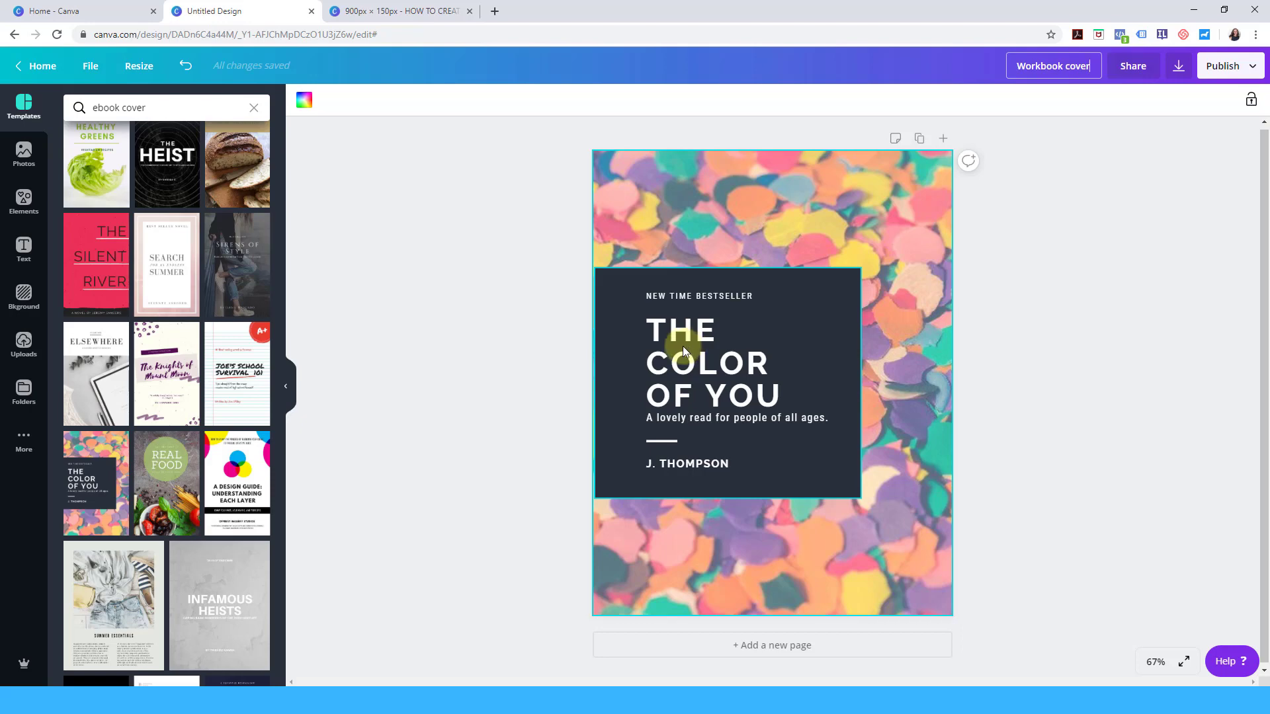
- Replace the cover's title text with "HOW TO CREATE A WORKBOOK"
{"action": "left_click", "coordinate": [649, 328]}
{"action": "left_click_drag", "start_coordinate": [649, 327], "coordinate": [790, 380]}
{"action": "type", "text": "HOW TO CREAE"}
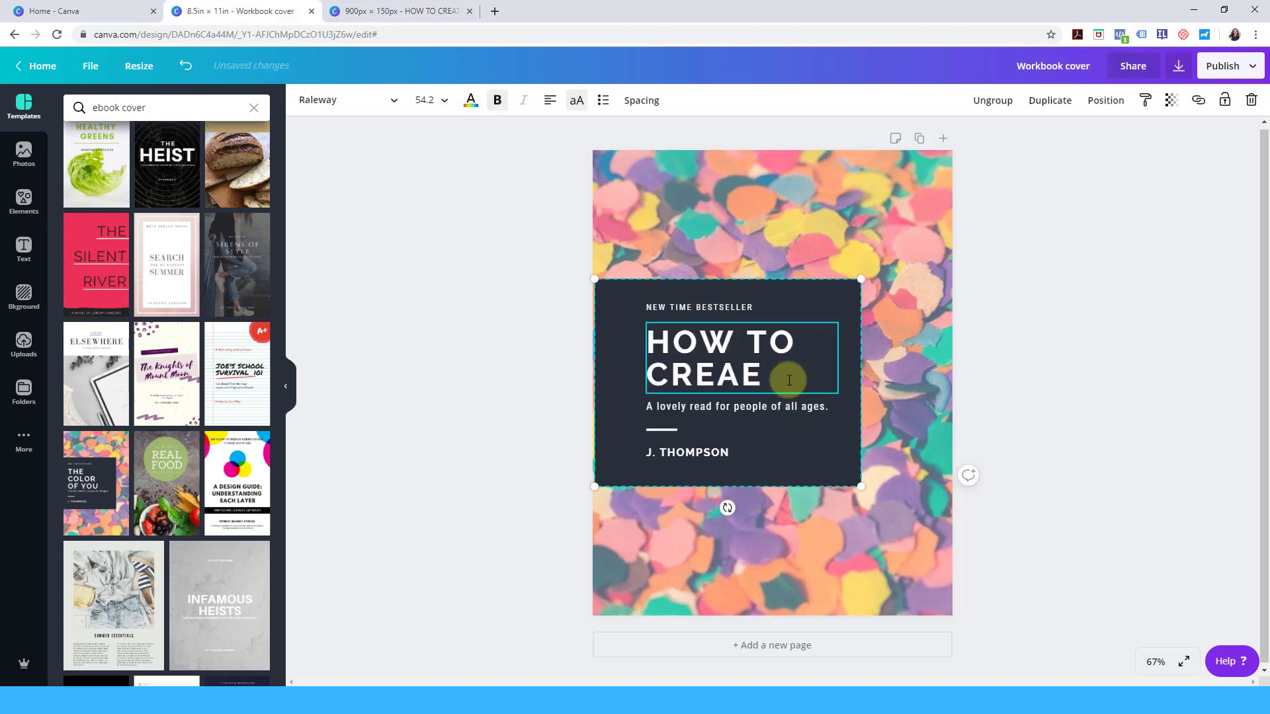
{"action": "key", "text": "BackSpace"}
{"action": "type", "text": "TE A WORKBOOK"}
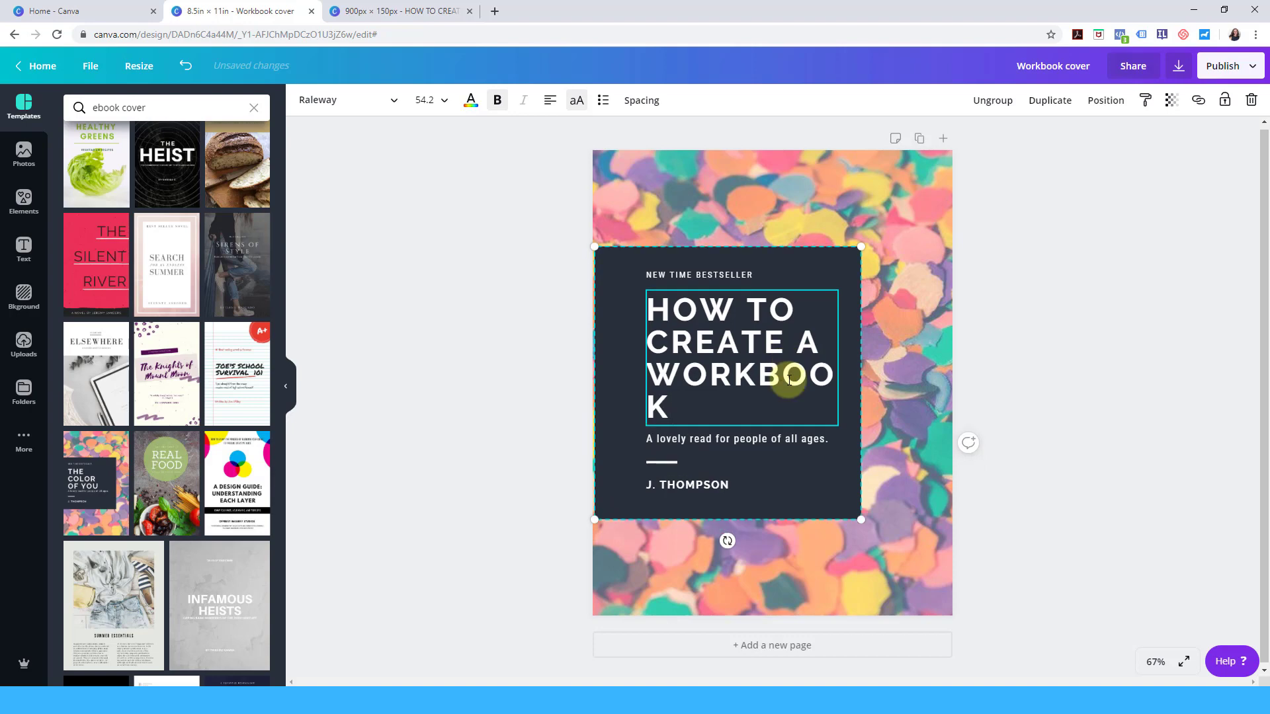
- Set the font size of the whole cover title to 48
{"action": "left_click_drag", "start_coordinate": [670, 406], "coordinate": [649, 317]}
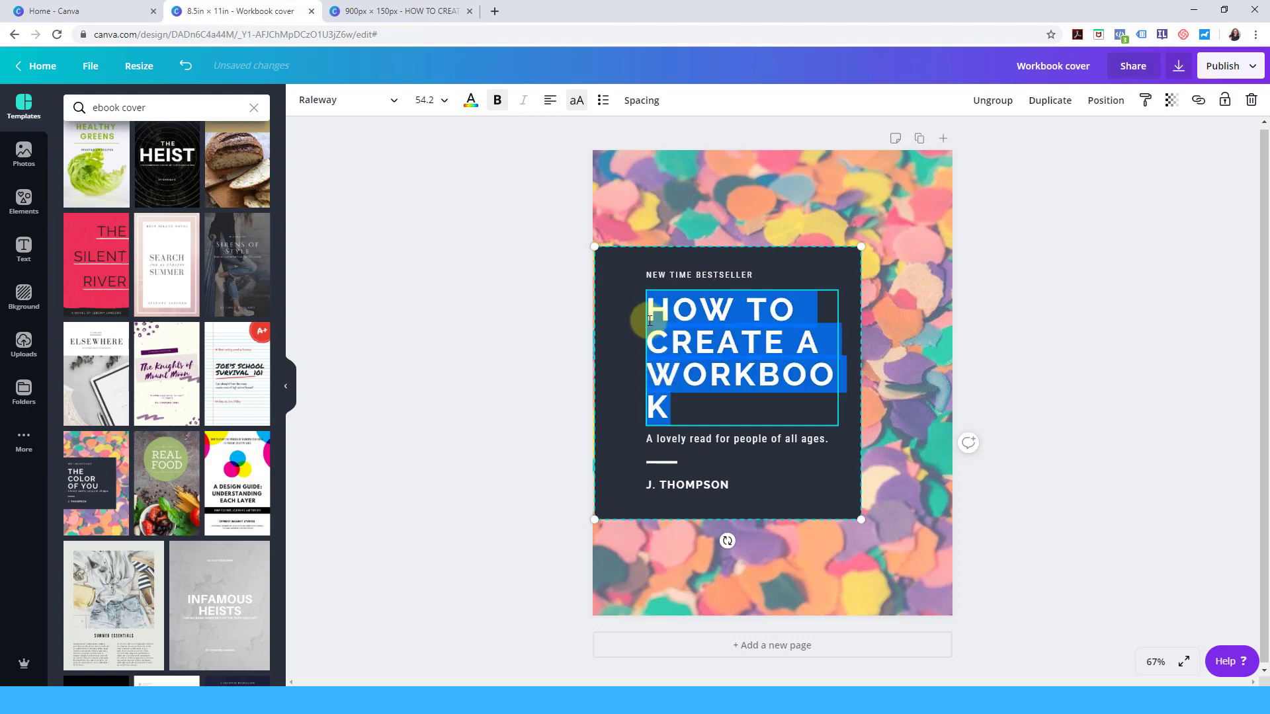
{"action": "left_click", "coordinate": [442, 101]}
{"action": "left_click", "coordinate": [426, 397]}
{"action": "left_click", "coordinate": [433, 101]}
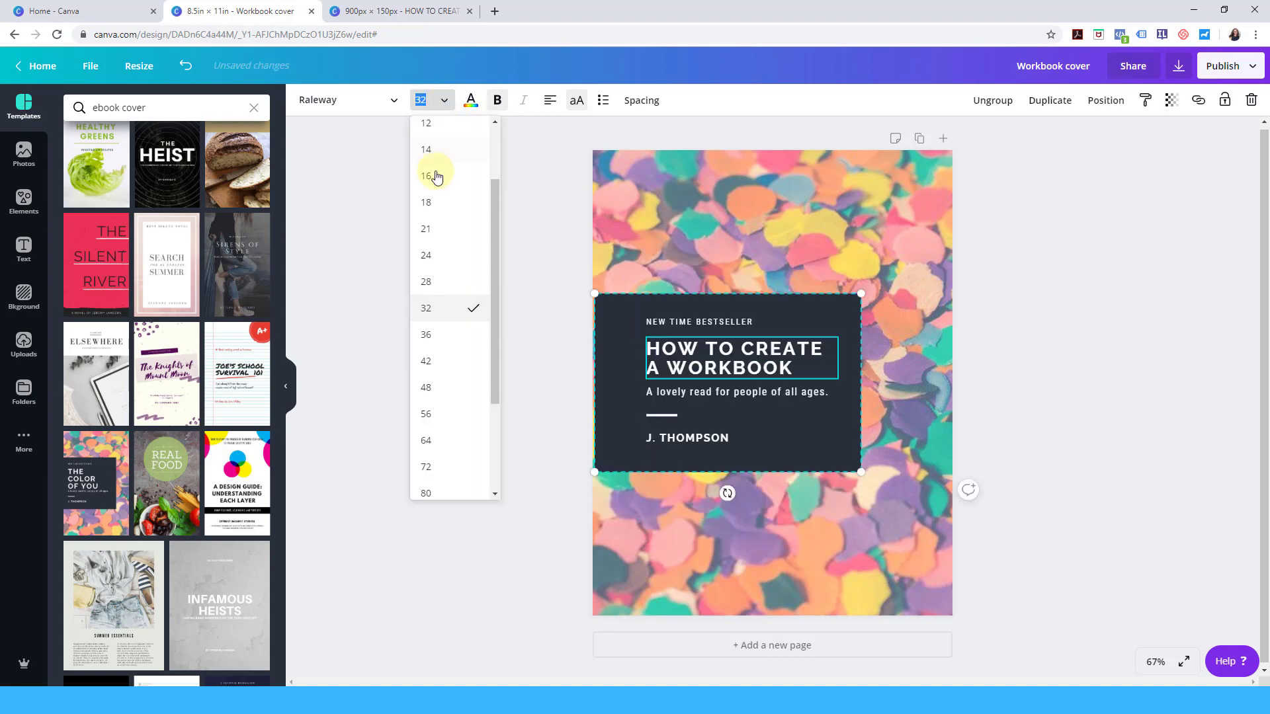
{"action": "left_click", "coordinate": [427, 395]}
{"action": "left_click", "coordinate": [436, 101]}
- Replace the "New time bestseller" line above the title with "CHANGEMAKER COURSES"
{"action": "left_click", "coordinate": [669, 297]}
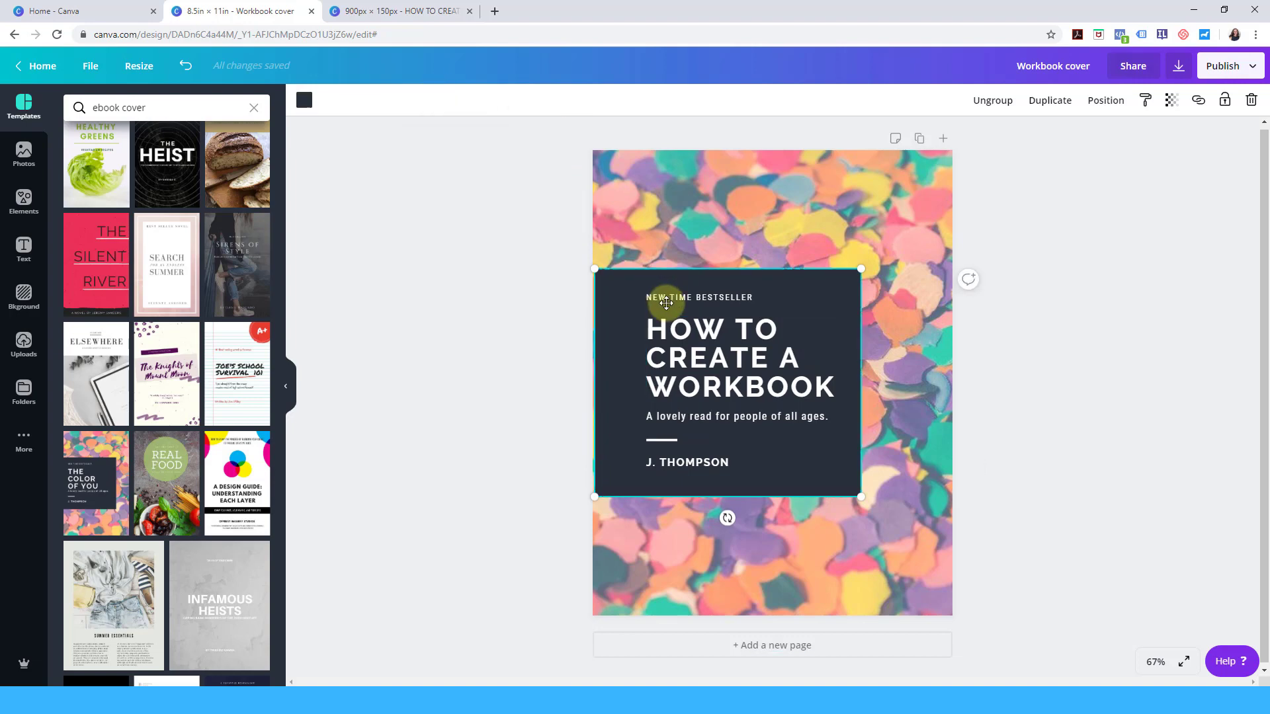
{"action": "double_click", "coordinate": [641, 286]}
{"action": "type", "text": "CJ"}
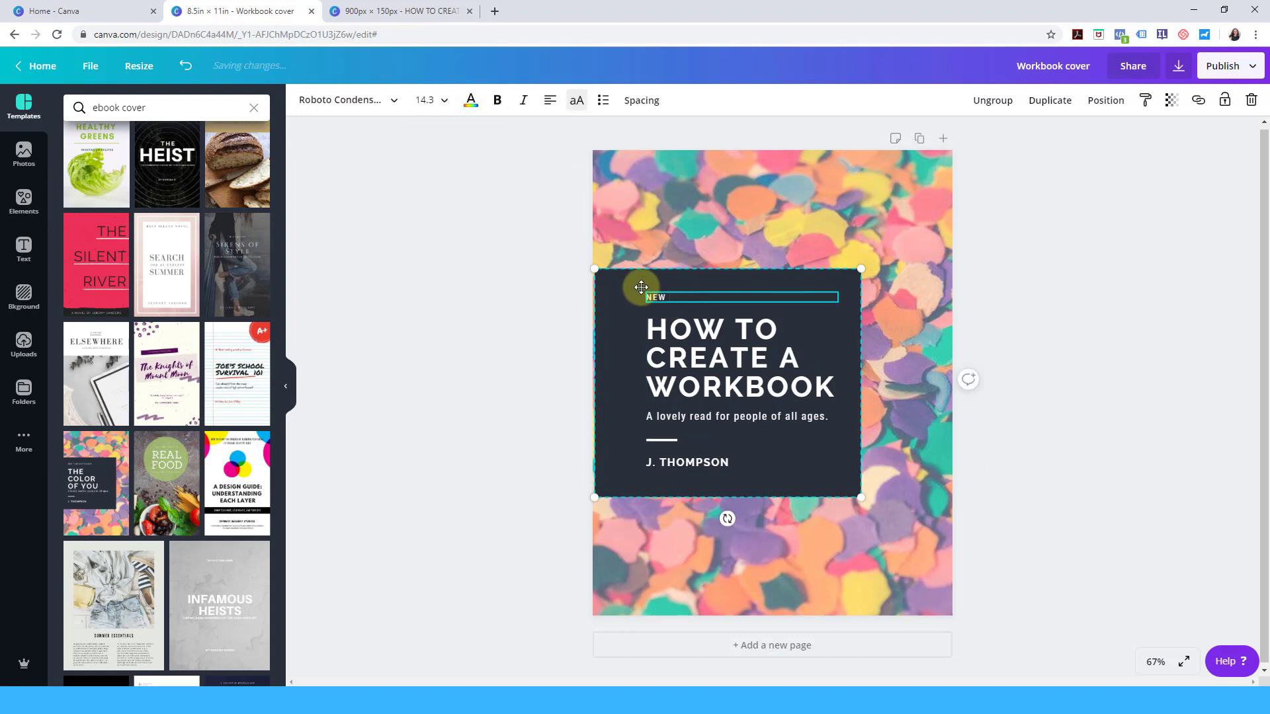
{"action": "type", "text": "ANGEMAKER COURSES"}
- Replace the subtitle with "A step-by-step guide to creating a workbook for your online course" and the author line with the author's full name
{"action": "left_click", "coordinate": [759, 420]}
{"action": "left_click_drag", "start_coordinate": [822, 419], "coordinate": [648, 415]}
{"action": "key", "text": "BackSpace"}
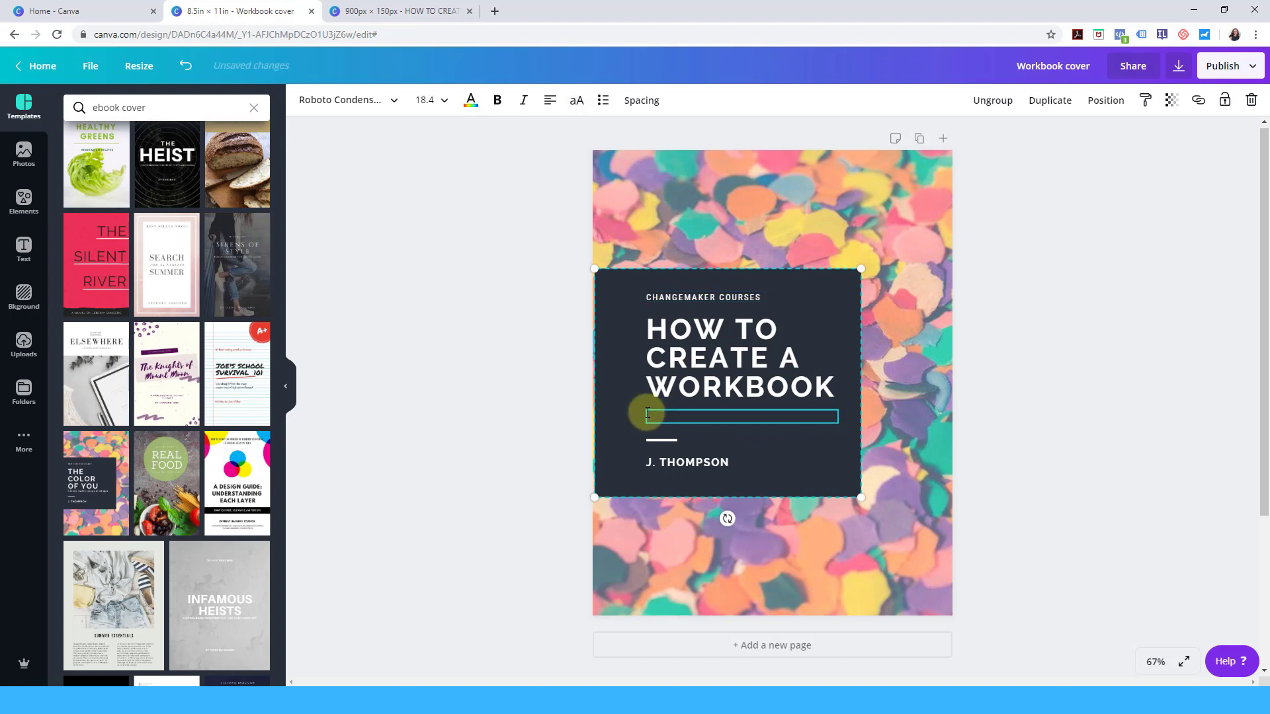
{"action": "type", "text": "C"}
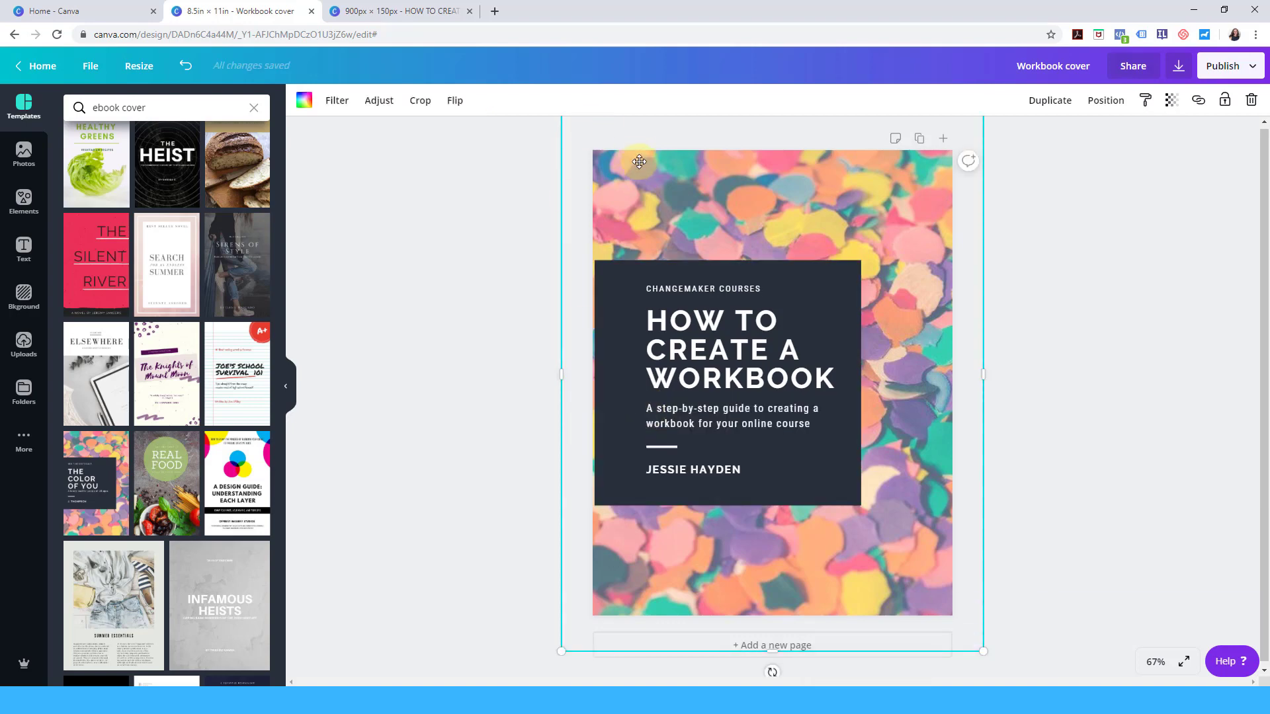
- Examine the font and font size choices available for the cover title
{"action": "left_click", "coordinate": [705, 296]}
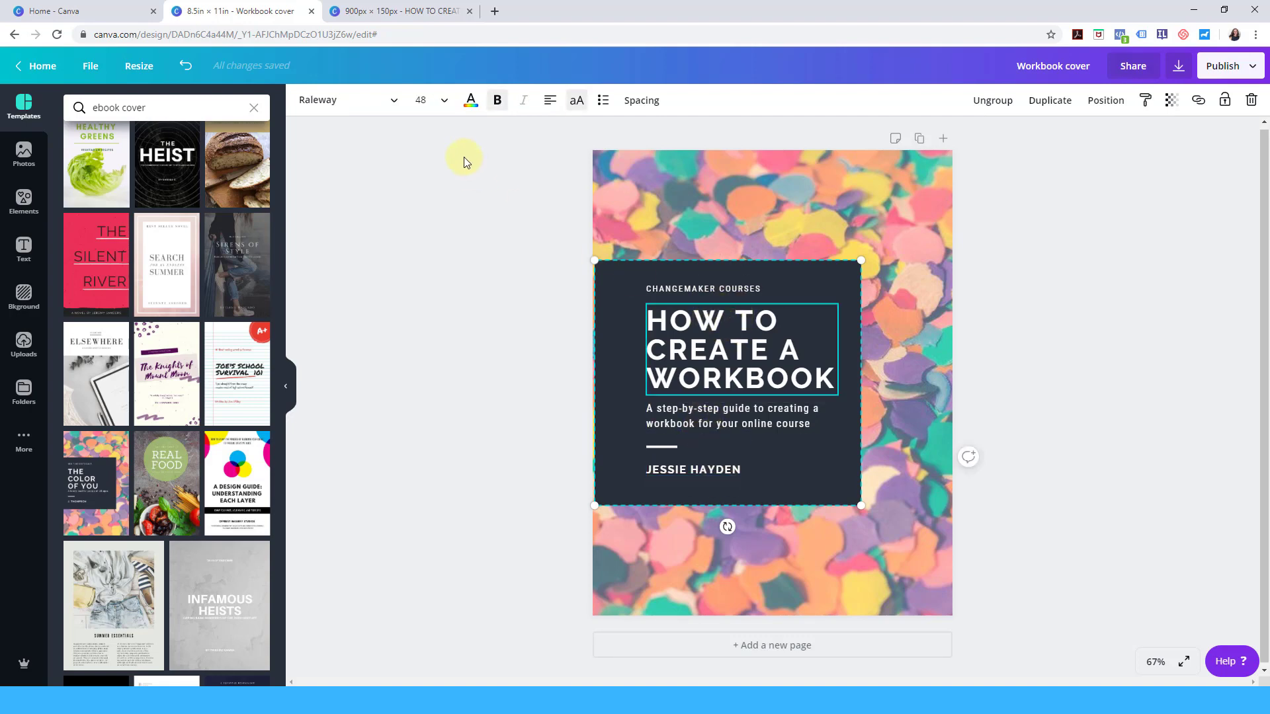
{"action": "left_click", "coordinate": [394, 105]}
{"action": "left_click", "coordinate": [394, 104]}
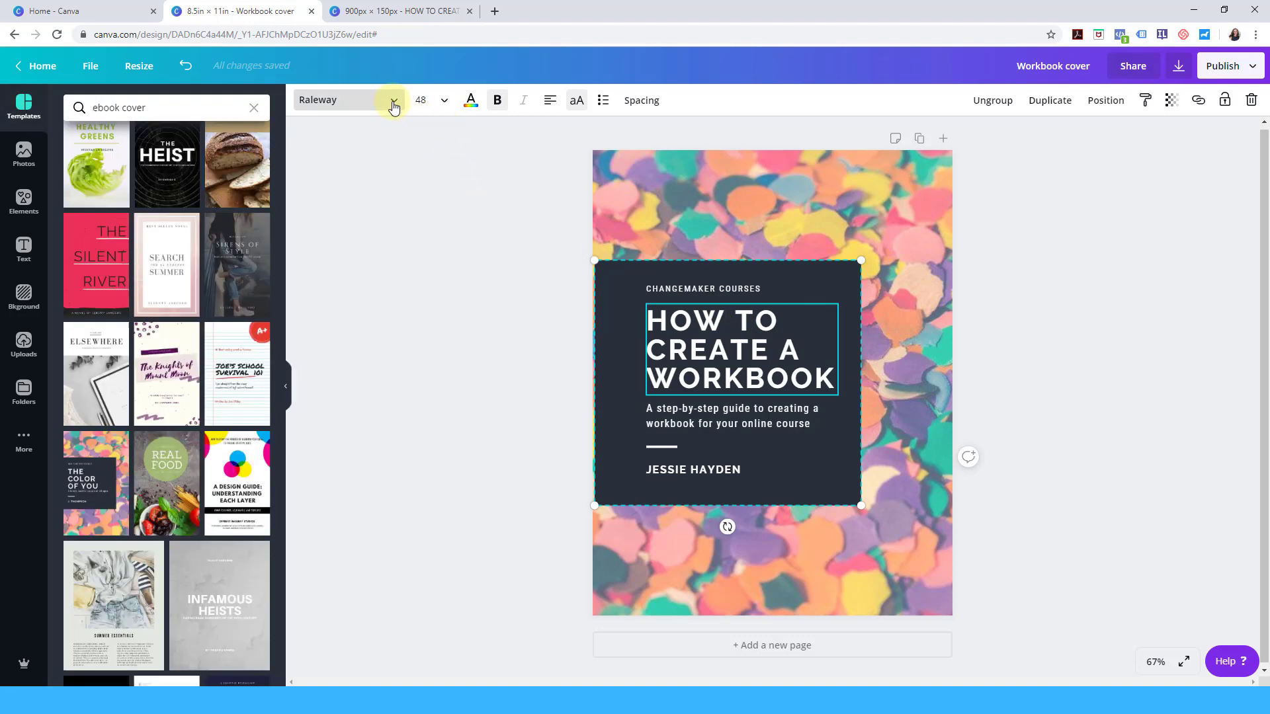
{"action": "left_click_drag", "start_coordinate": [658, 324], "coordinate": [833, 380]}
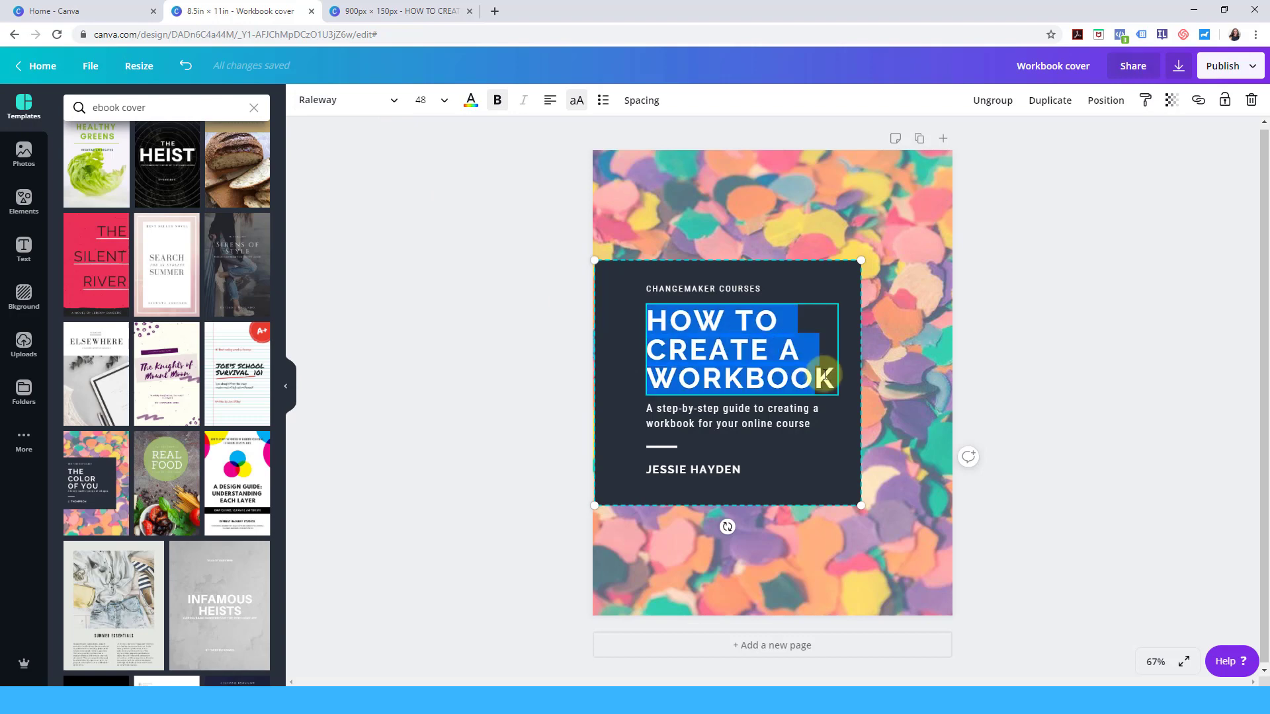
{"action": "left_click", "coordinate": [394, 103]}
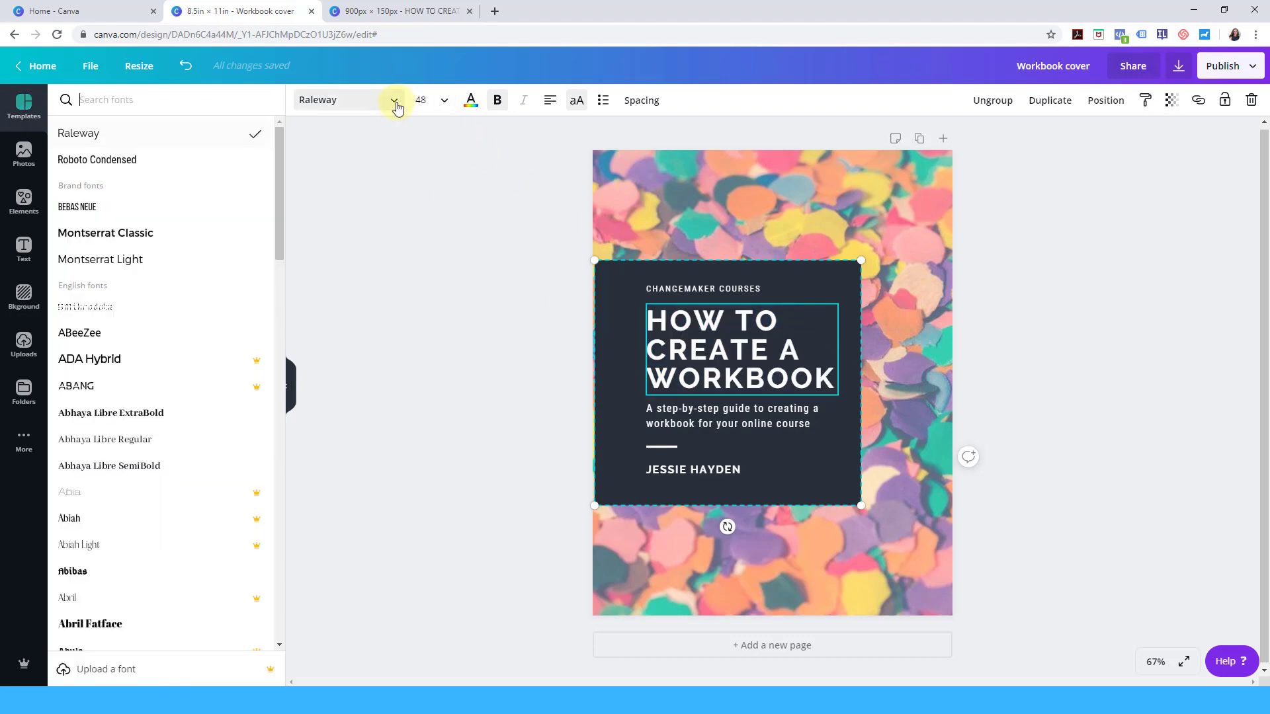
{"action": "left_click", "coordinate": [393, 102]}
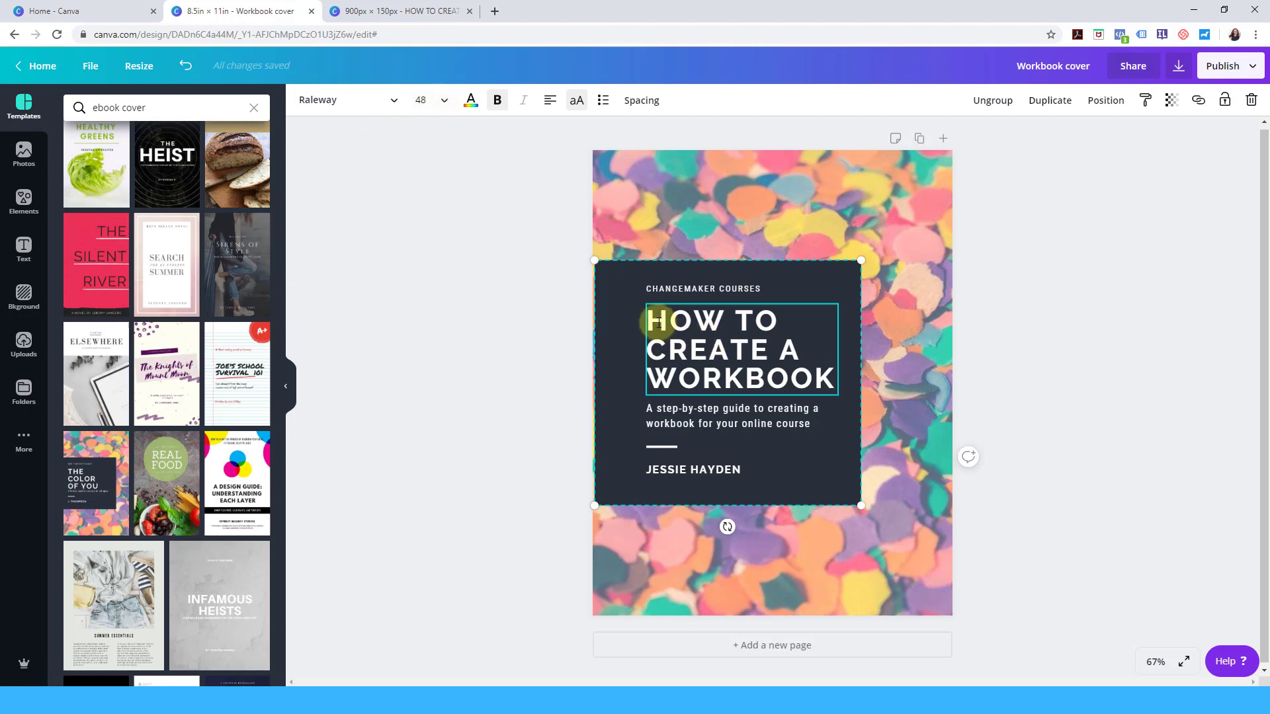
{"action": "left_click_drag", "start_coordinate": [646, 318], "coordinate": [830, 378]}
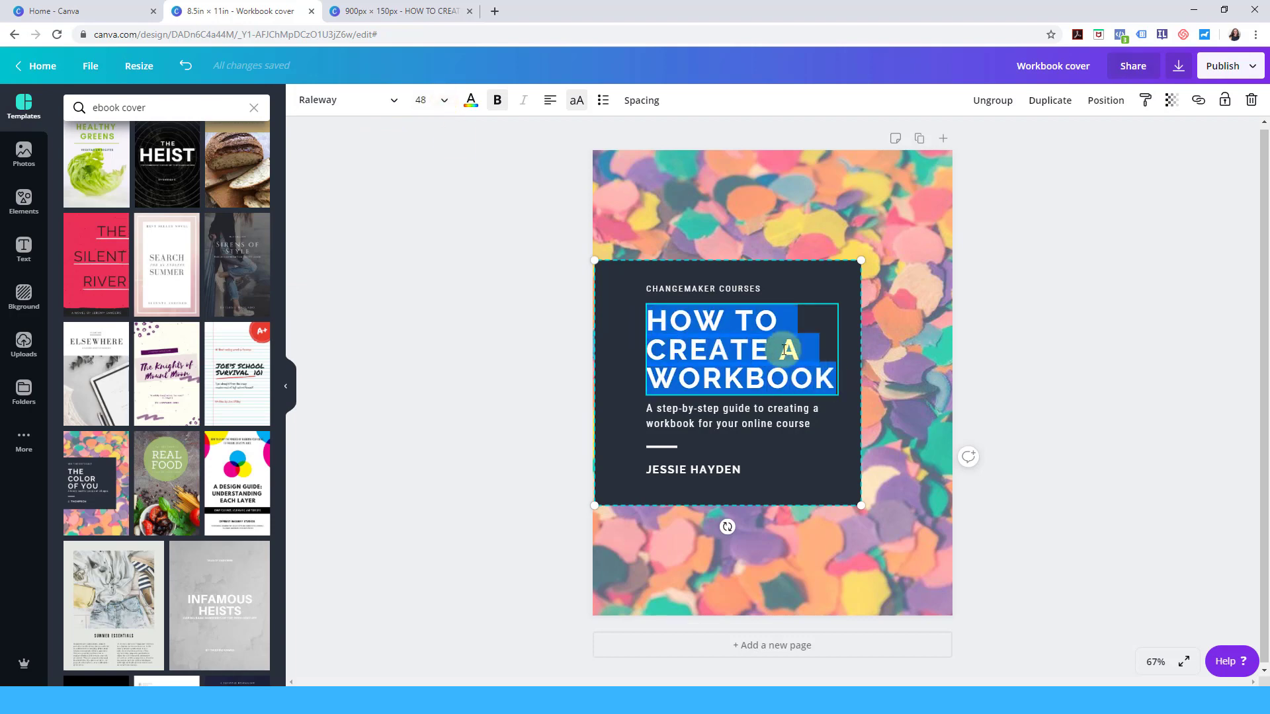
{"action": "left_click", "coordinate": [446, 105]}
{"action": "left_click", "coordinate": [446, 104]}
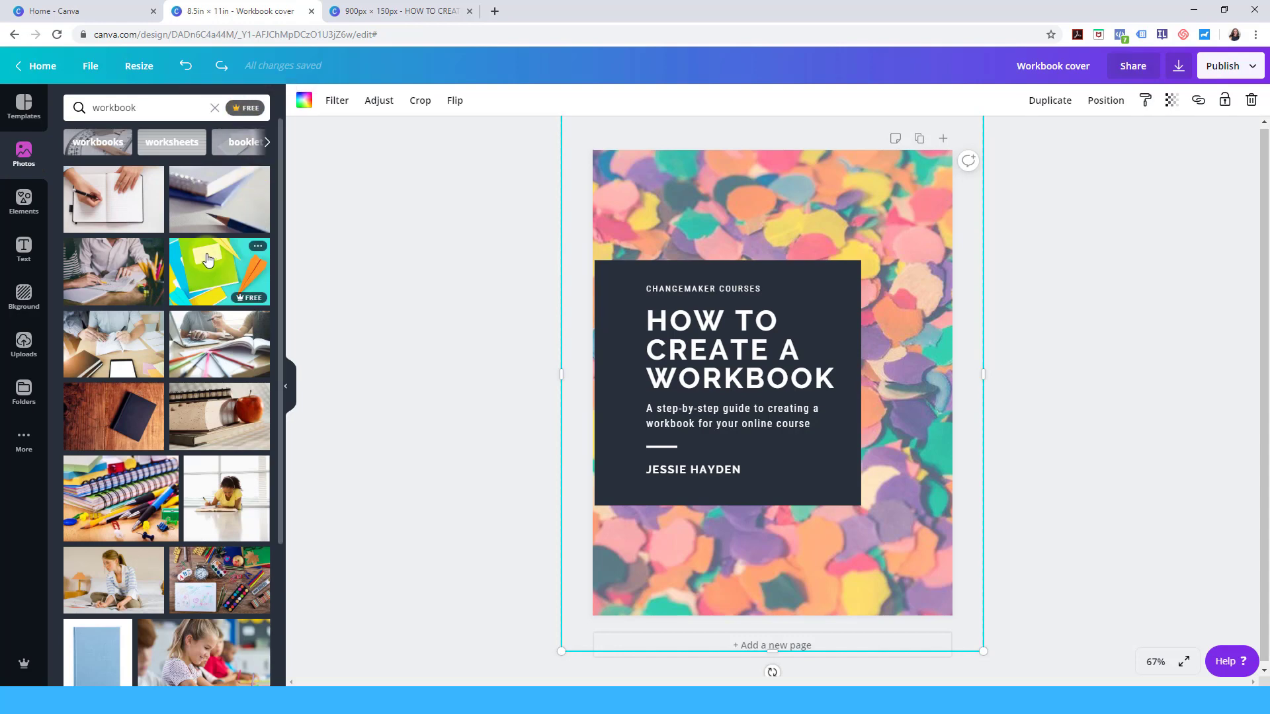
- Replace the cover's confetti background with the photo of green and yellow notebooks and paper planes from the workbook photo results
{"action": "left_click_drag", "start_coordinate": [197, 259], "coordinate": [706, 247]}
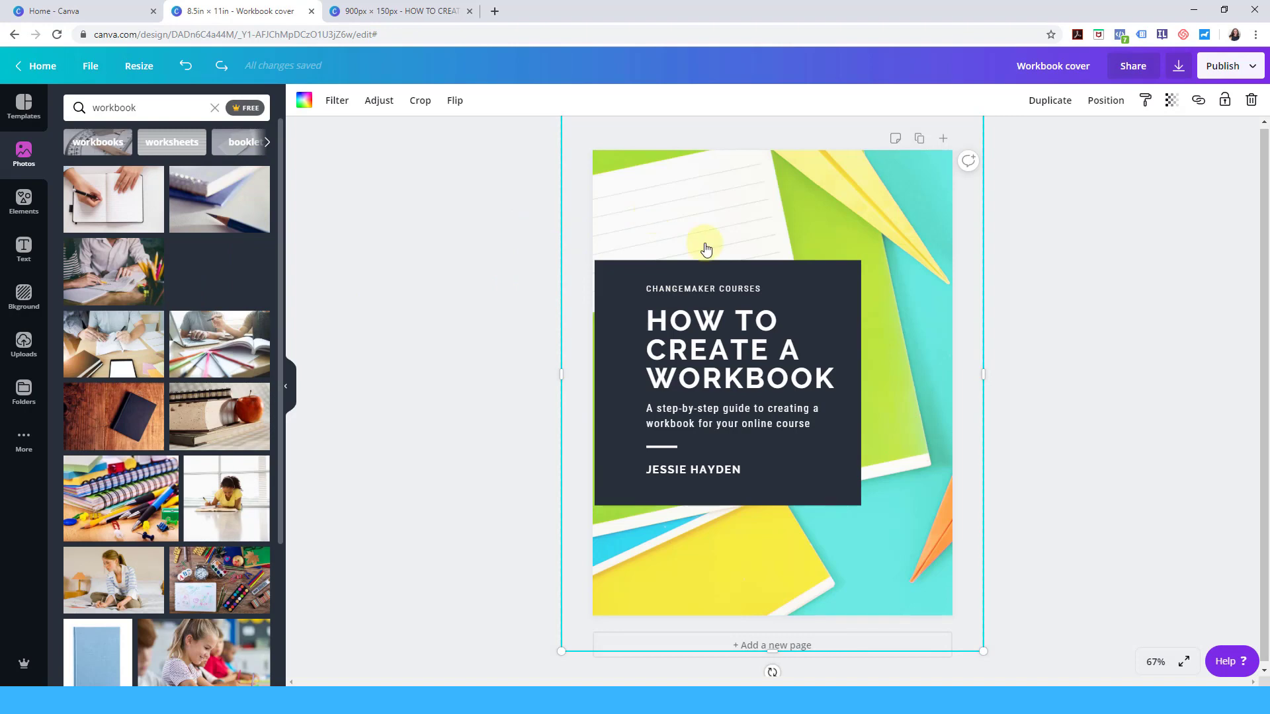
{"action": "left_click", "coordinate": [1146, 423]}
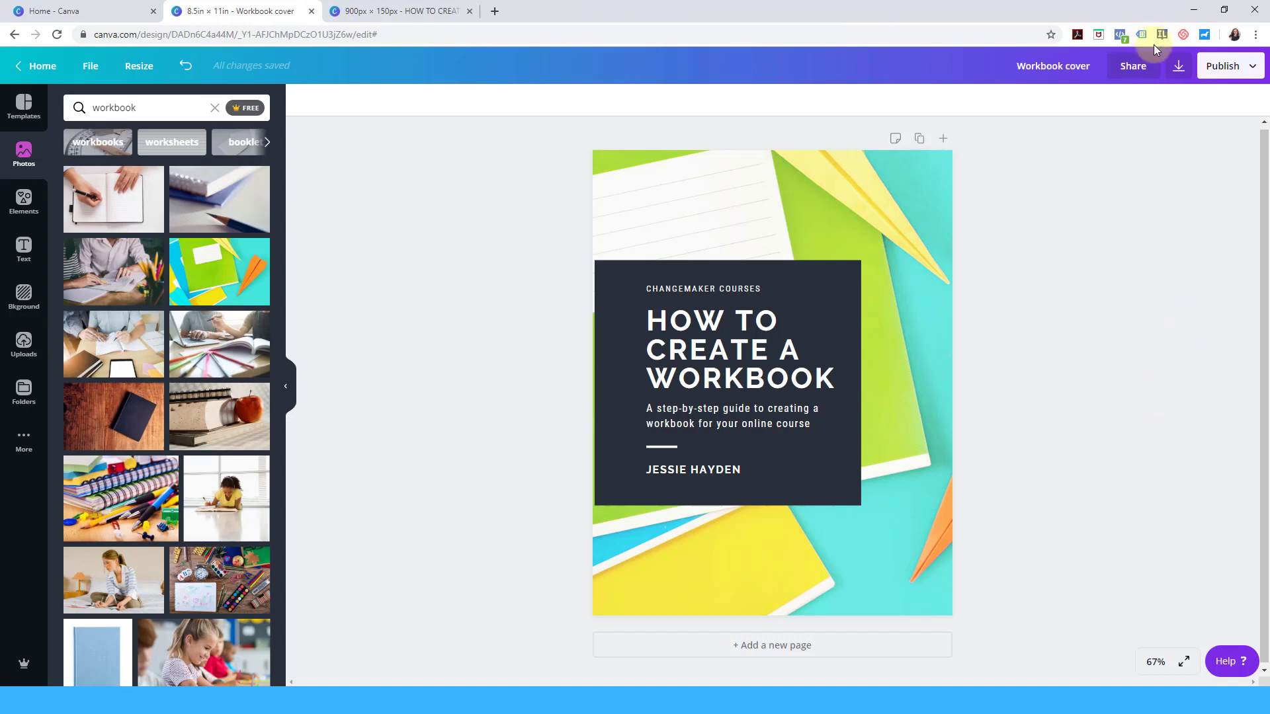
- Download the finished workbook cover as a PNG file
{"action": "left_click", "coordinate": [1180, 69]}
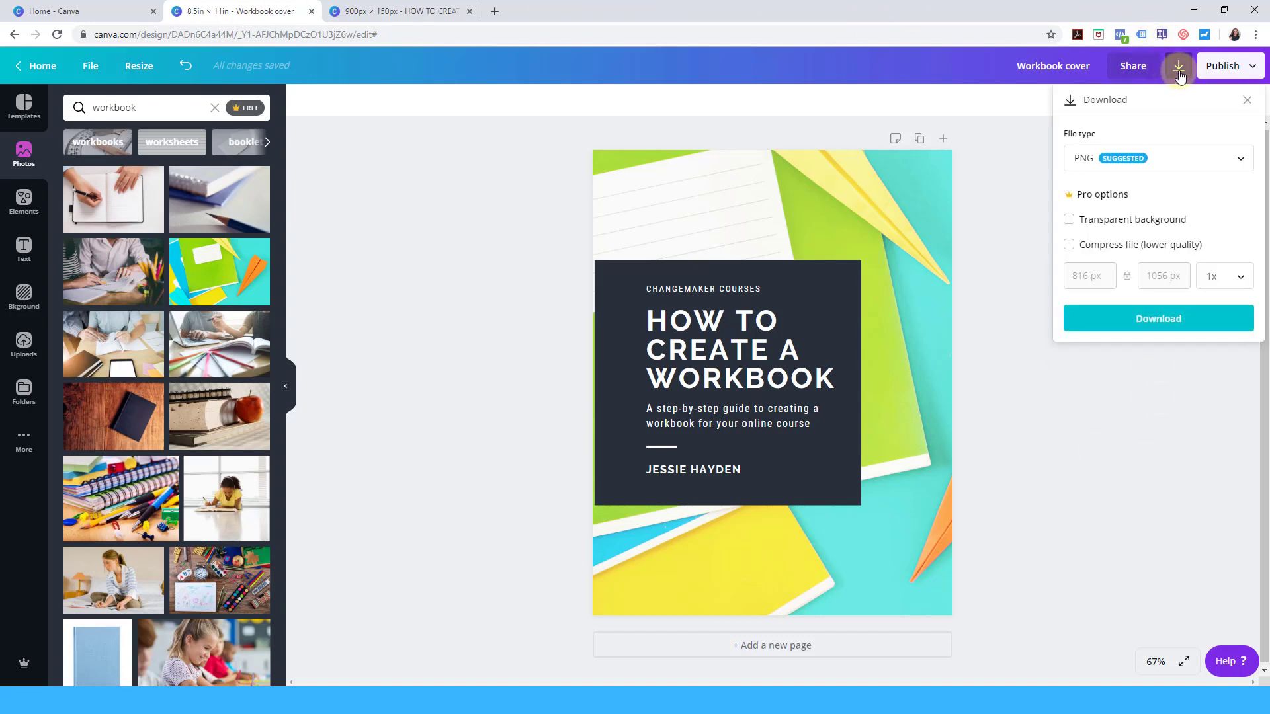
{"action": "left_click", "coordinate": [1190, 322]}
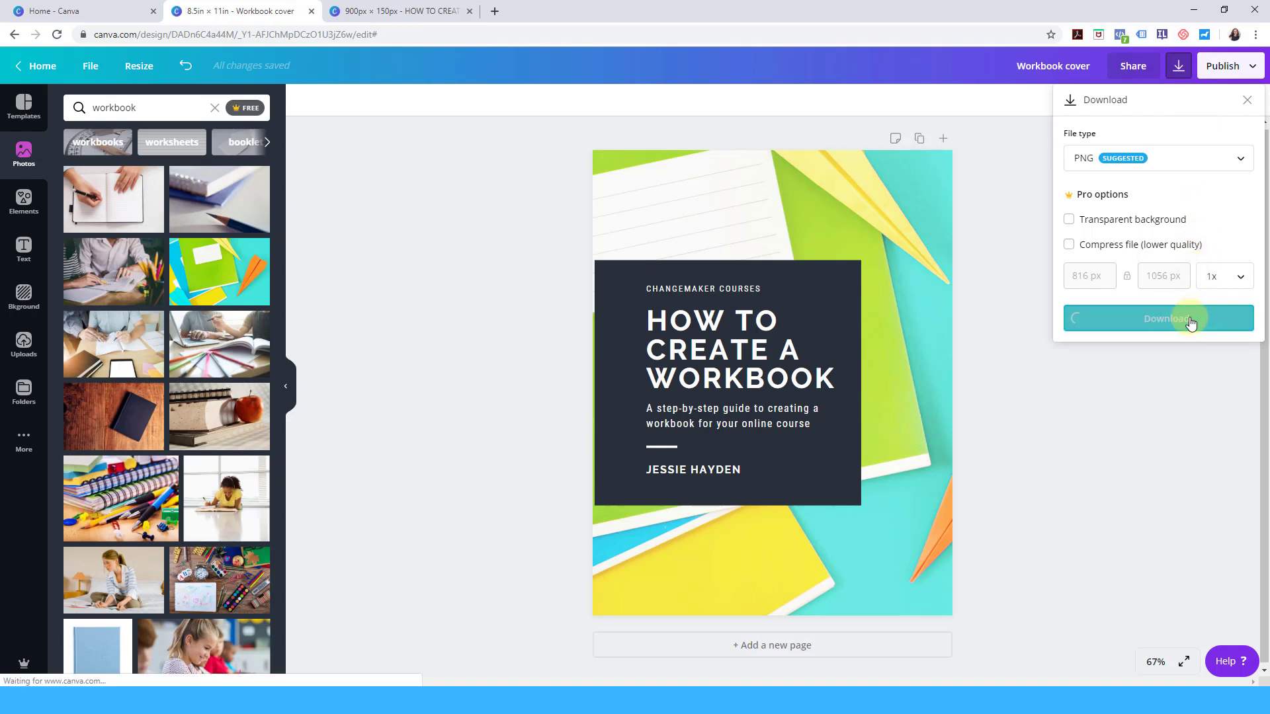
{"action": "left_click", "coordinate": [1190, 323]}
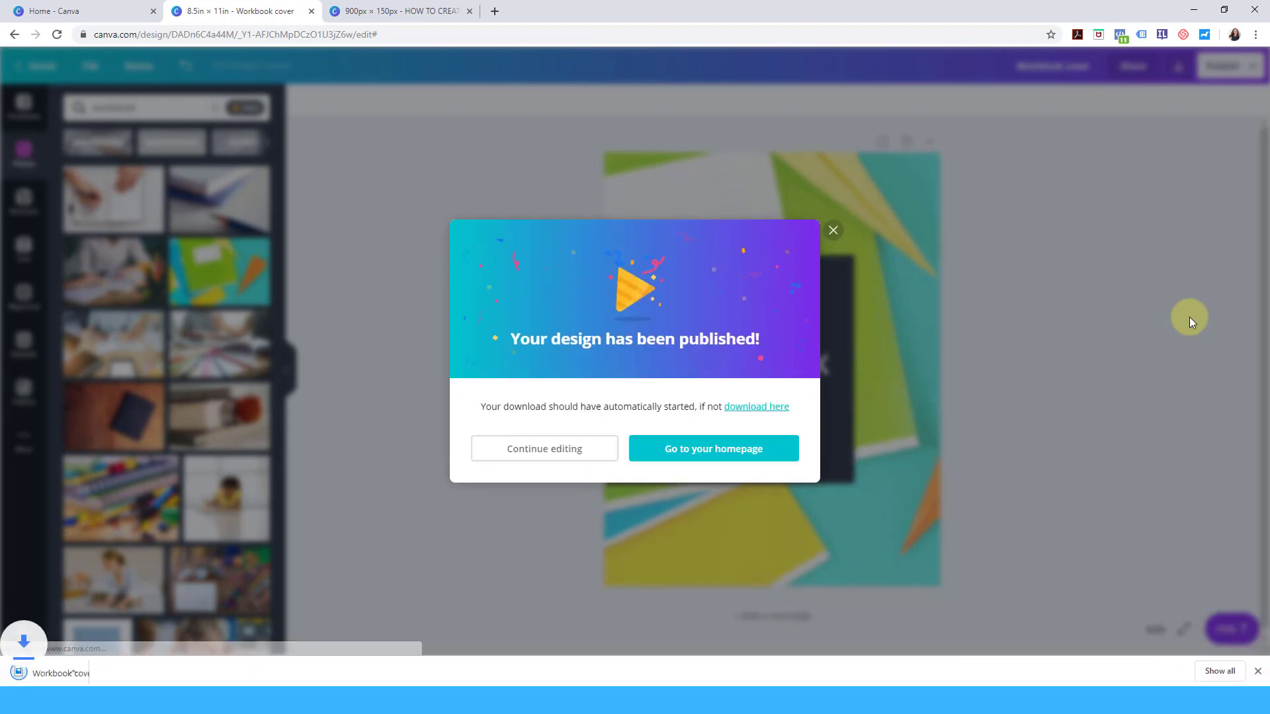
- Download the workbook cover again as a PDF Standard file
{"action": "left_click", "coordinate": [833, 232]}
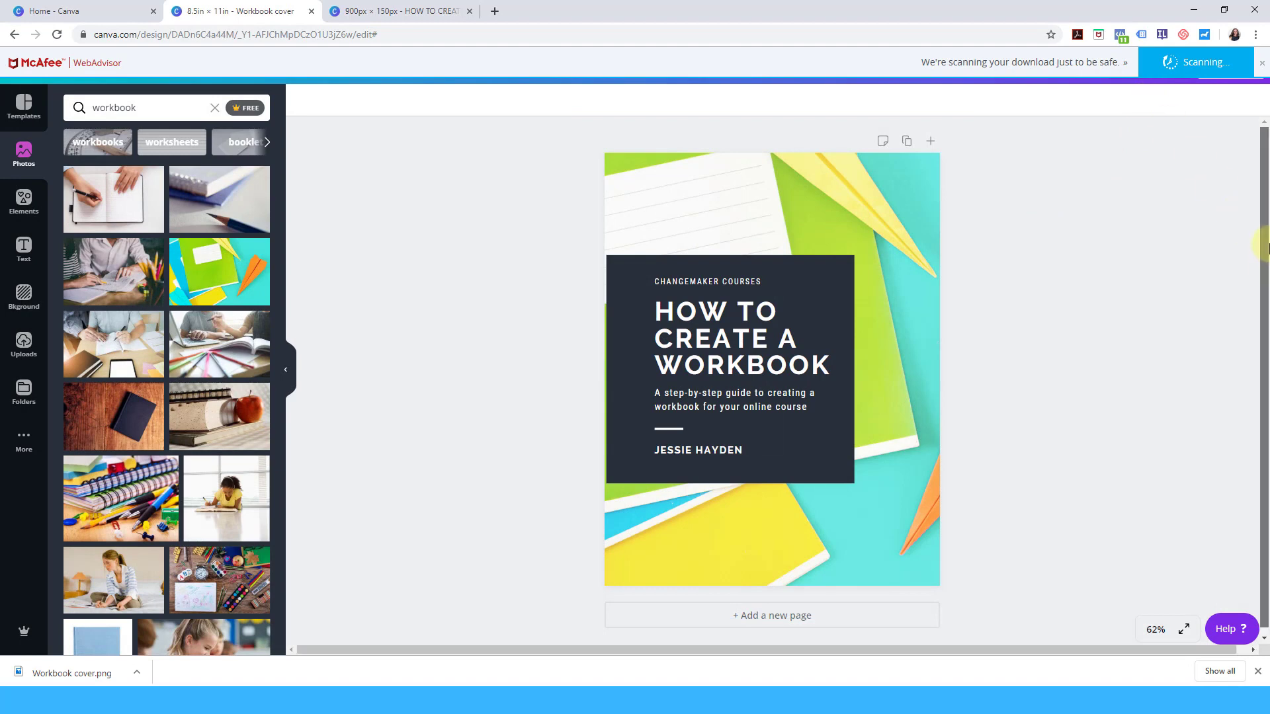
{"action": "left_click", "coordinate": [1183, 74]}
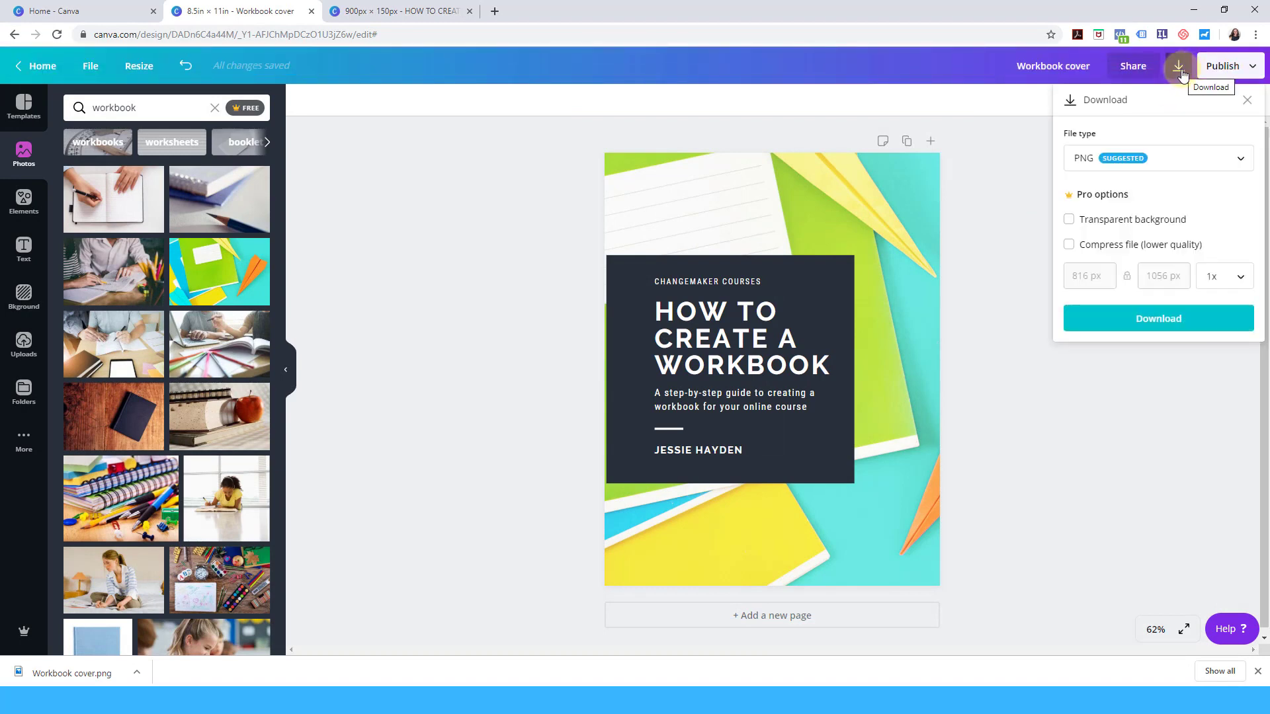
{"action": "left_click", "coordinate": [1242, 164]}
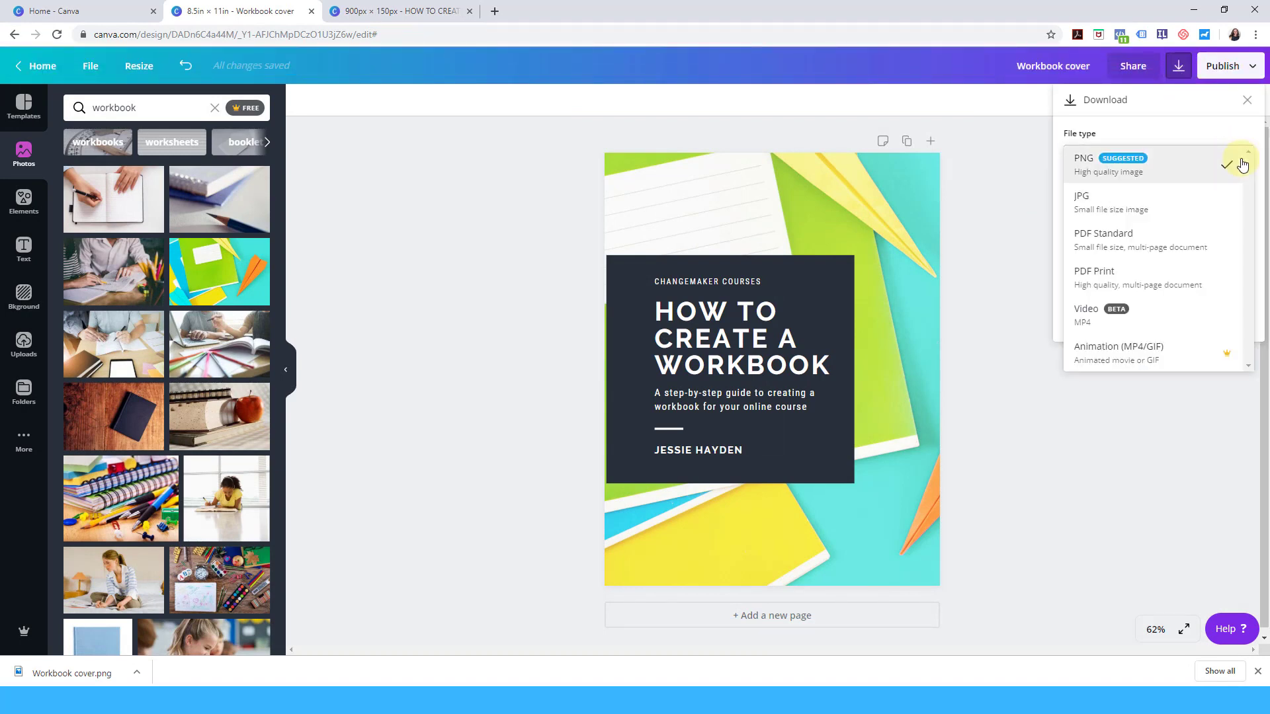
{"action": "left_click", "coordinate": [1153, 238]}
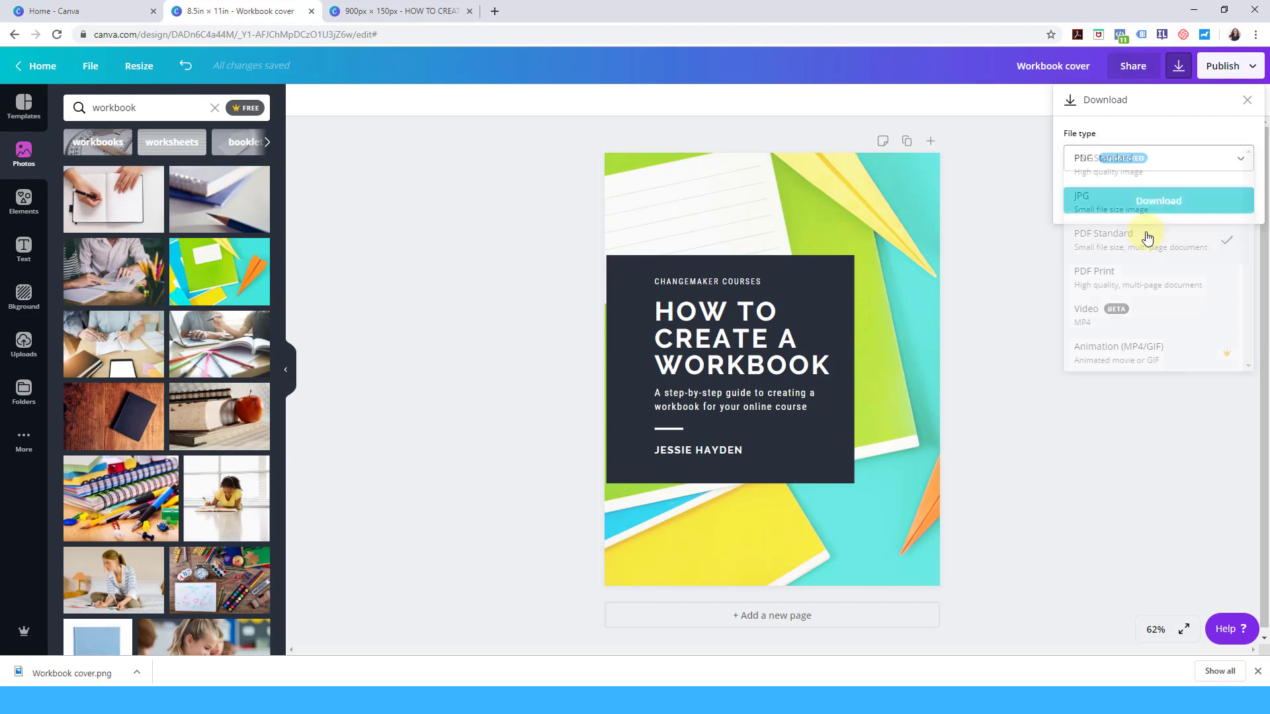
{"action": "left_click", "coordinate": [1150, 202]}
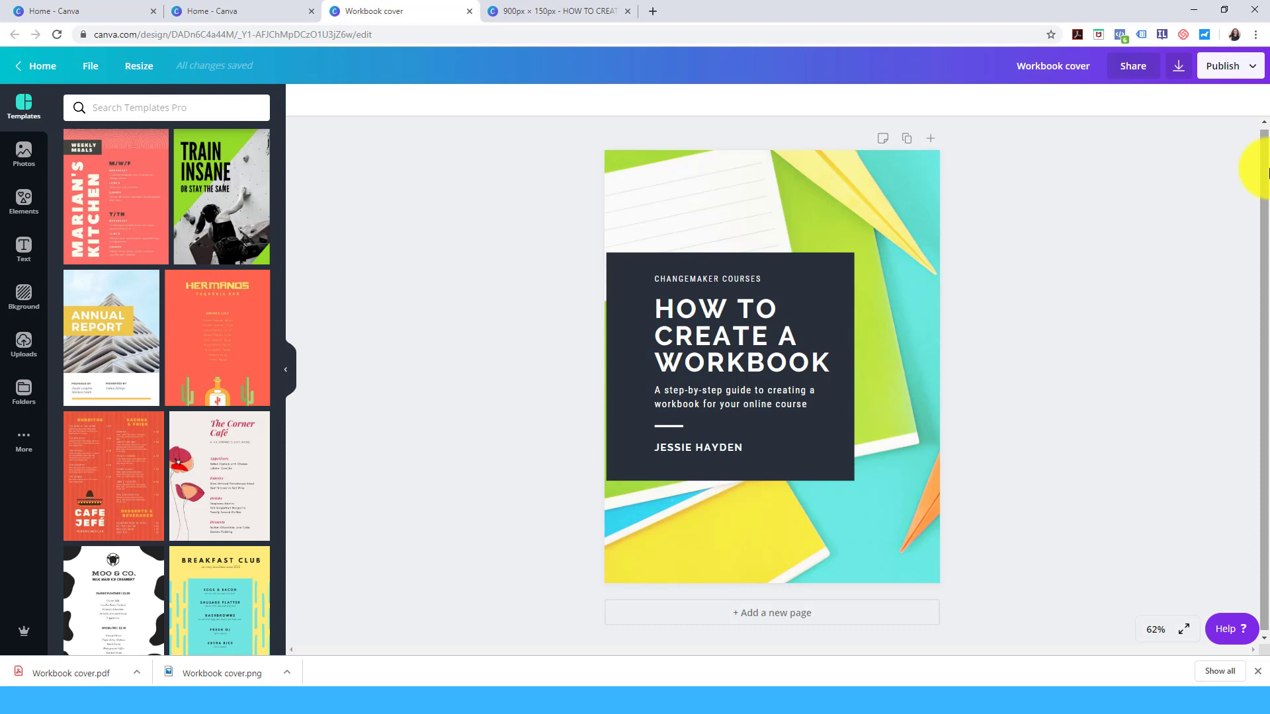
- Create a new blank design with custom dimensions of 900 x 150 px for the header banner
{"action": "left_click", "coordinate": [35, 71]}
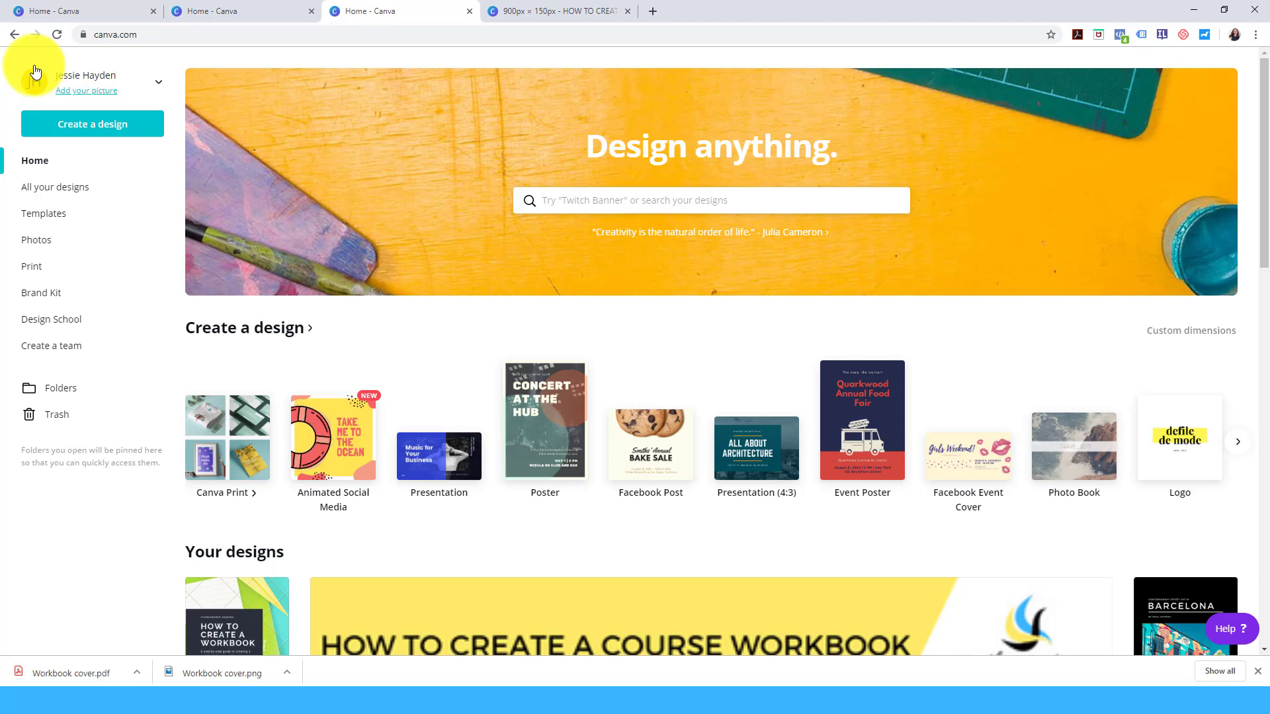
{"action": "left_click", "coordinate": [96, 128]}
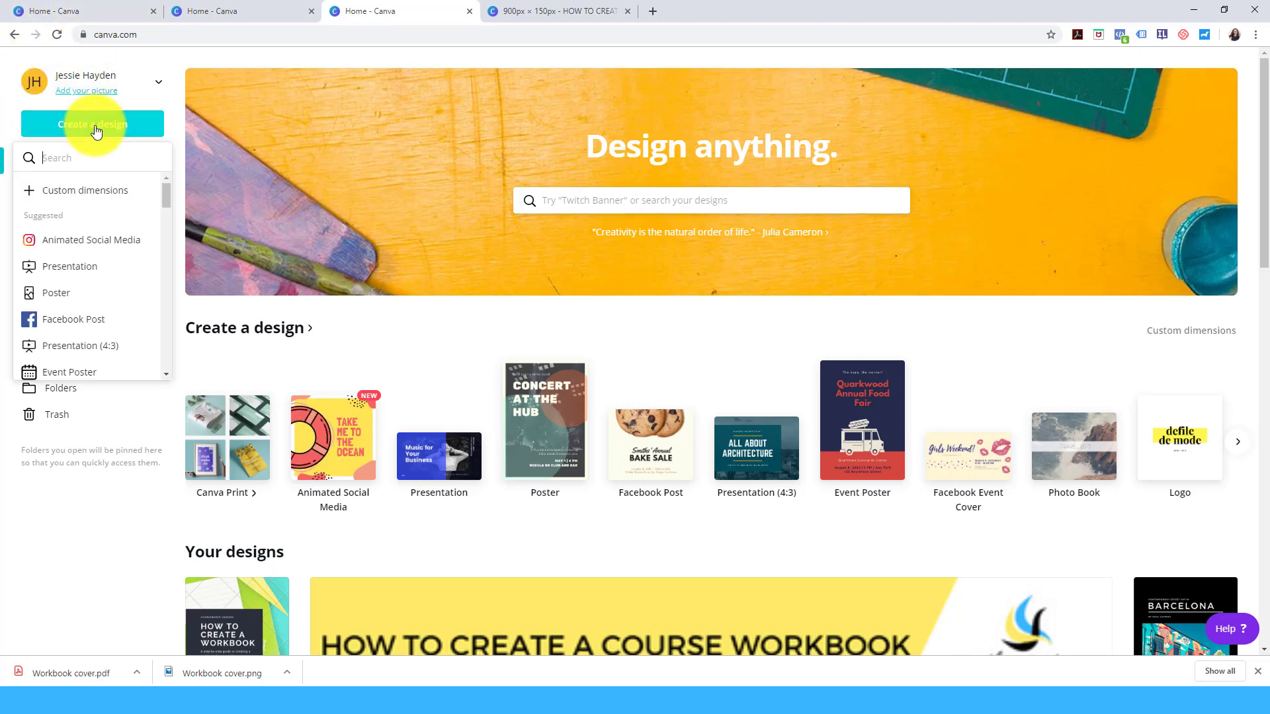
{"action": "left_click", "coordinate": [90, 192]}
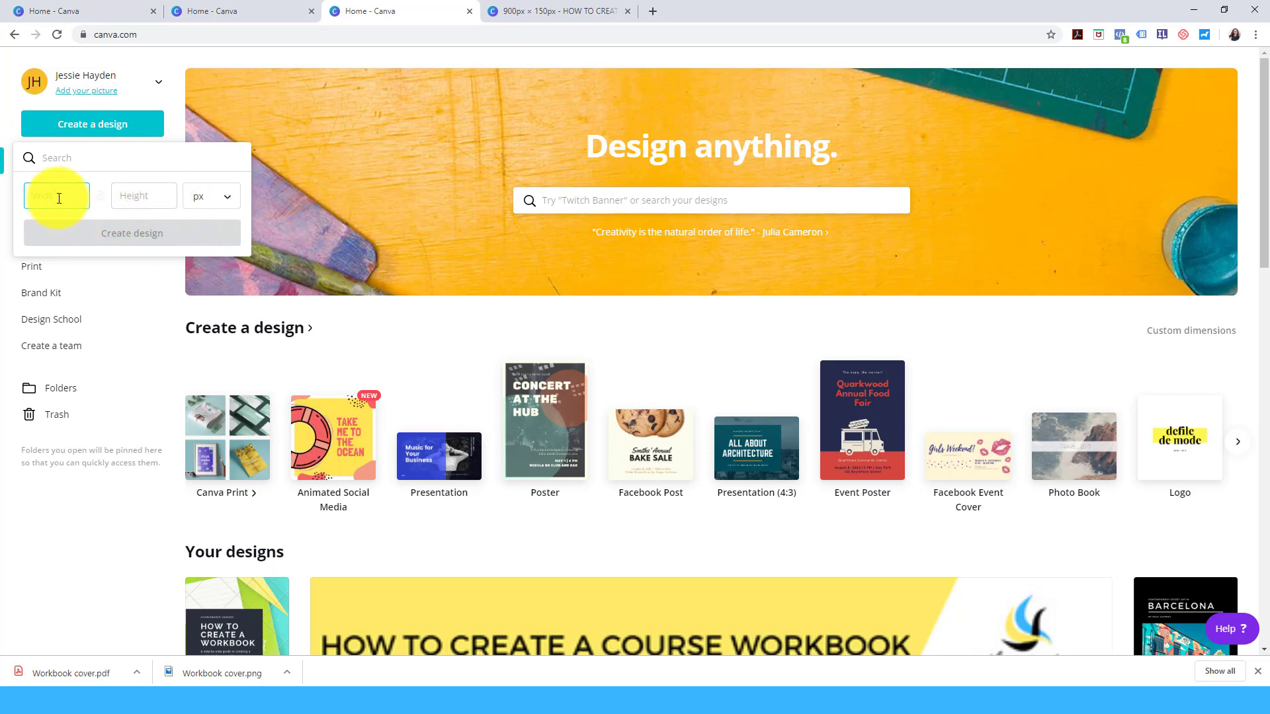
{"action": "type", "text": "900"}
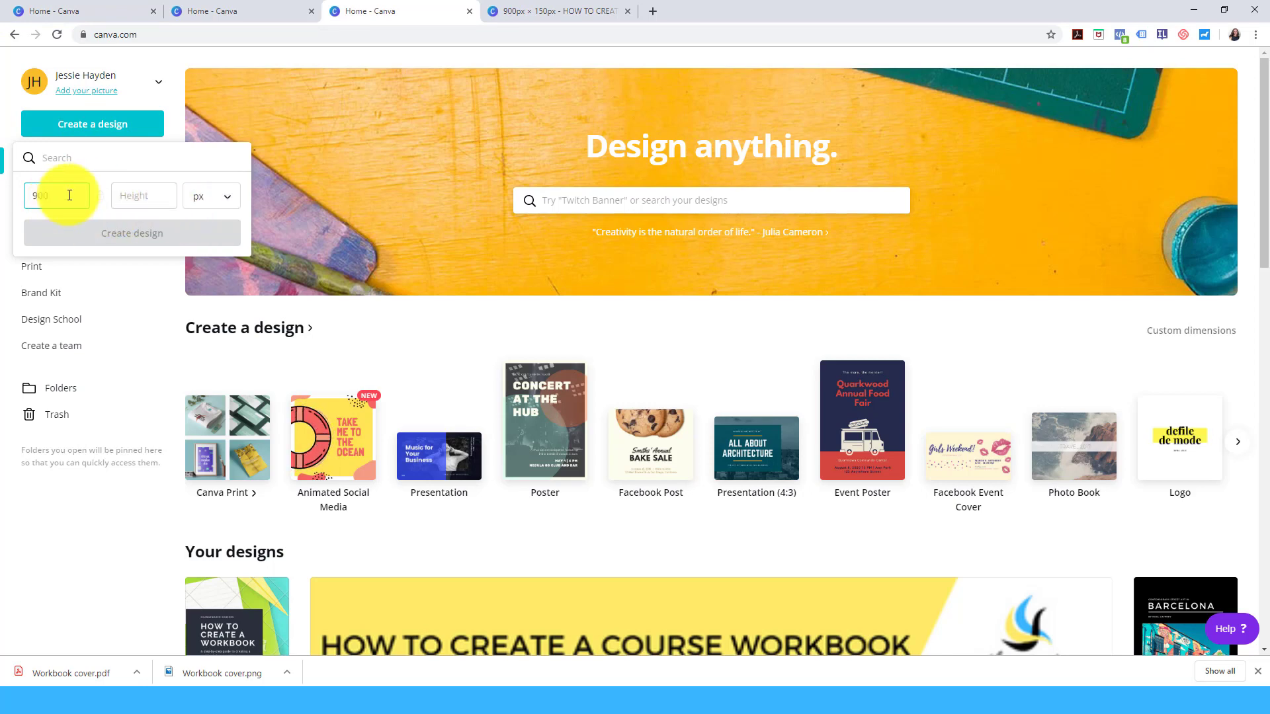
{"action": "left_click", "coordinate": [132, 204]}
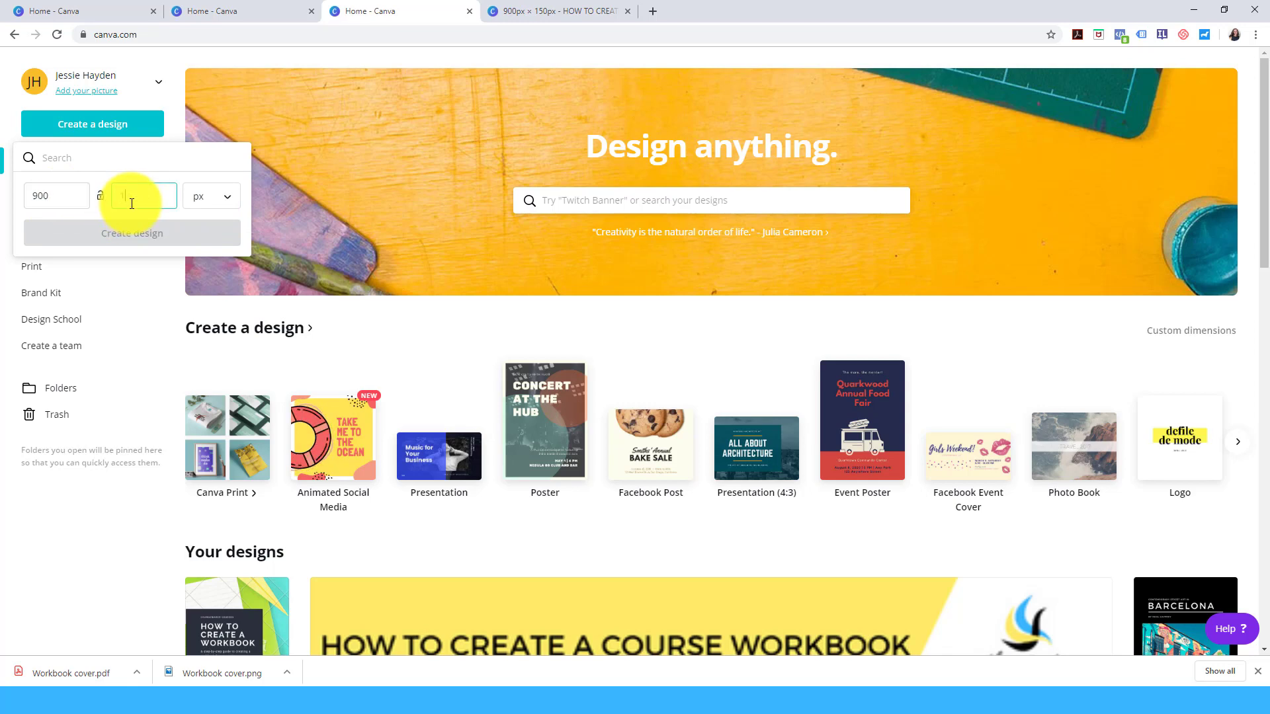
{"action": "type", "text": "150"}
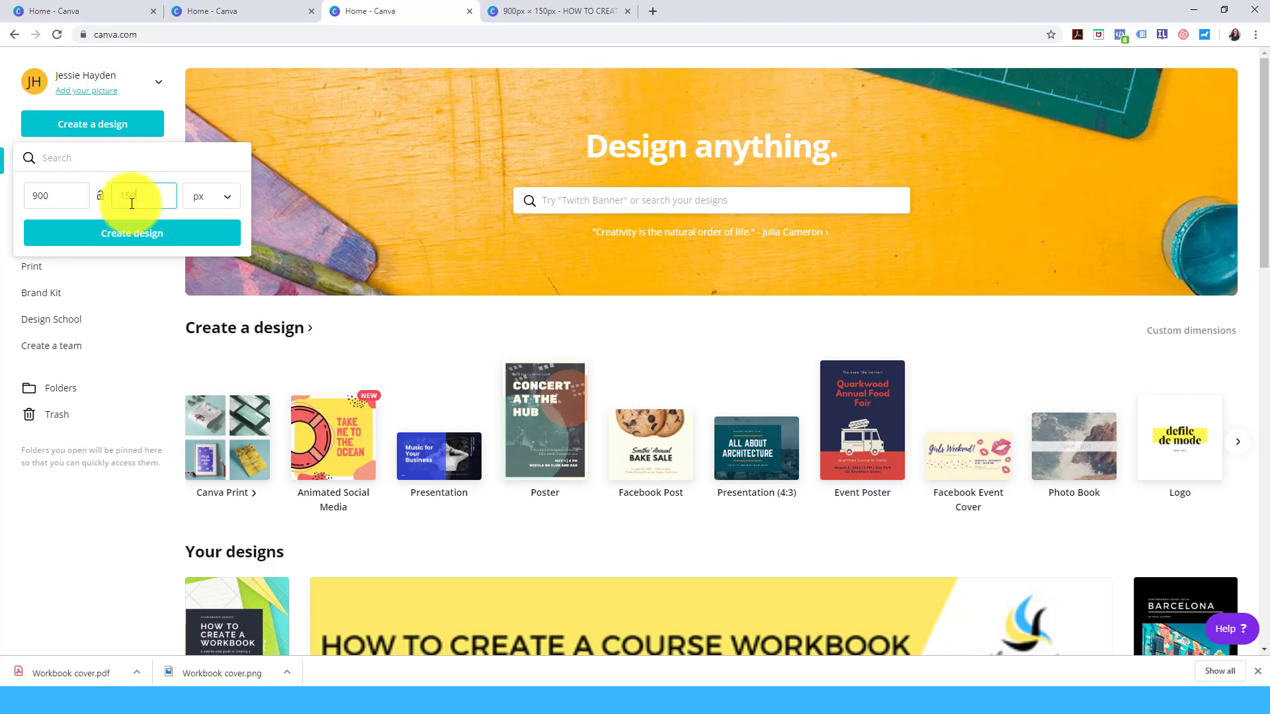
{"action": "left_click", "coordinate": [126, 242]}
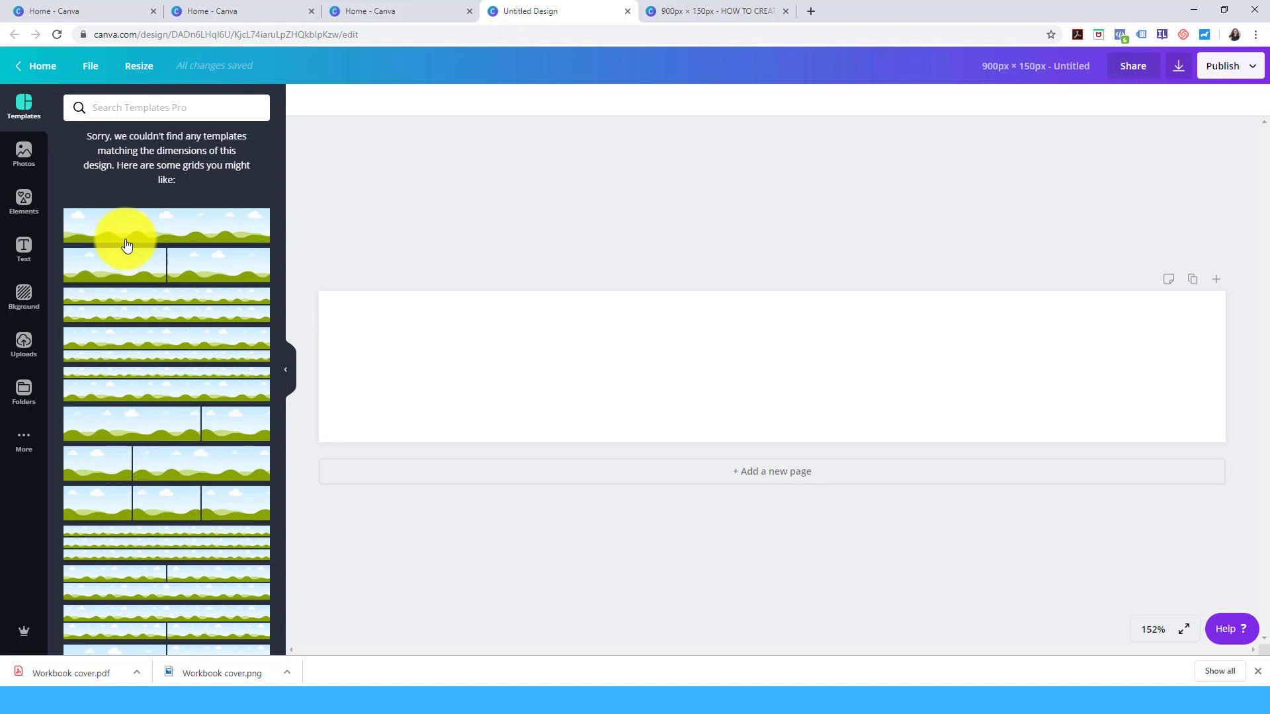
- Add a square shape and stretch it to the banner's full height and about four-fifths of its width, leaving the right end white
{"action": "left_click", "coordinate": [22, 207]}
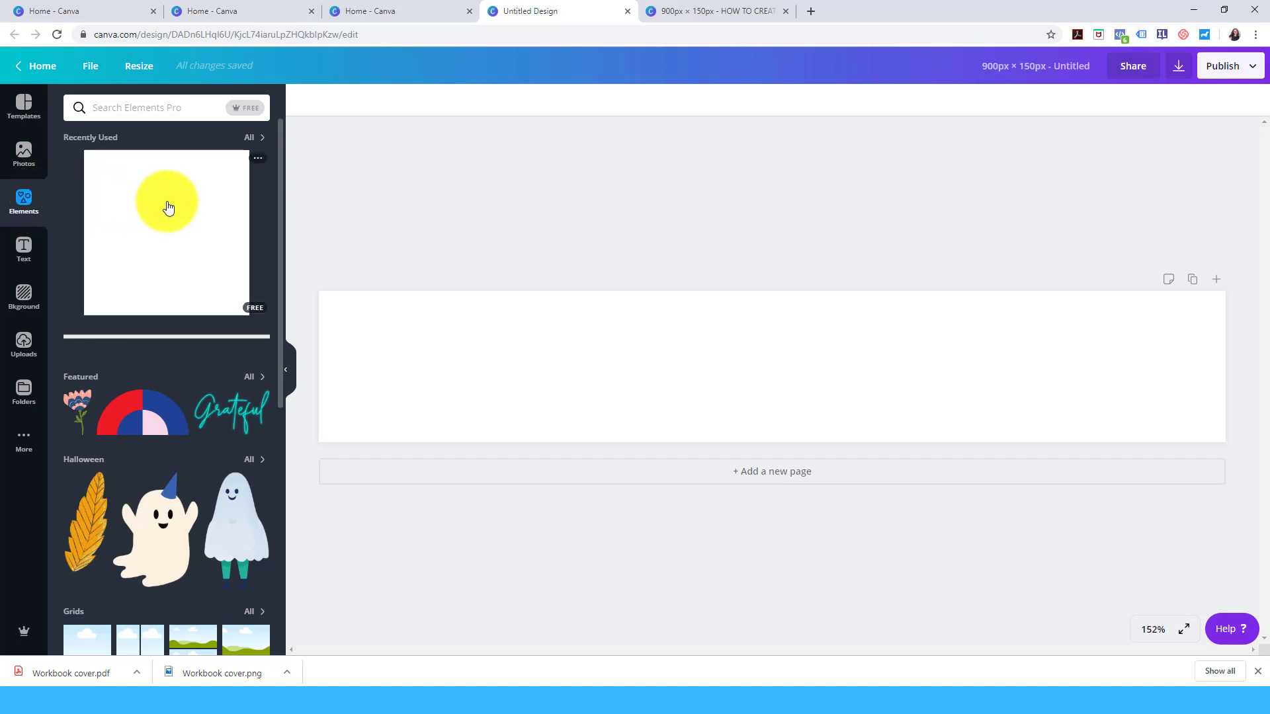
{"action": "left_click_drag", "start_coordinate": [168, 208], "coordinate": [1225, 402]}
{"action": "left_click_drag", "start_coordinate": [775, 324], "coordinate": [774, 294]}
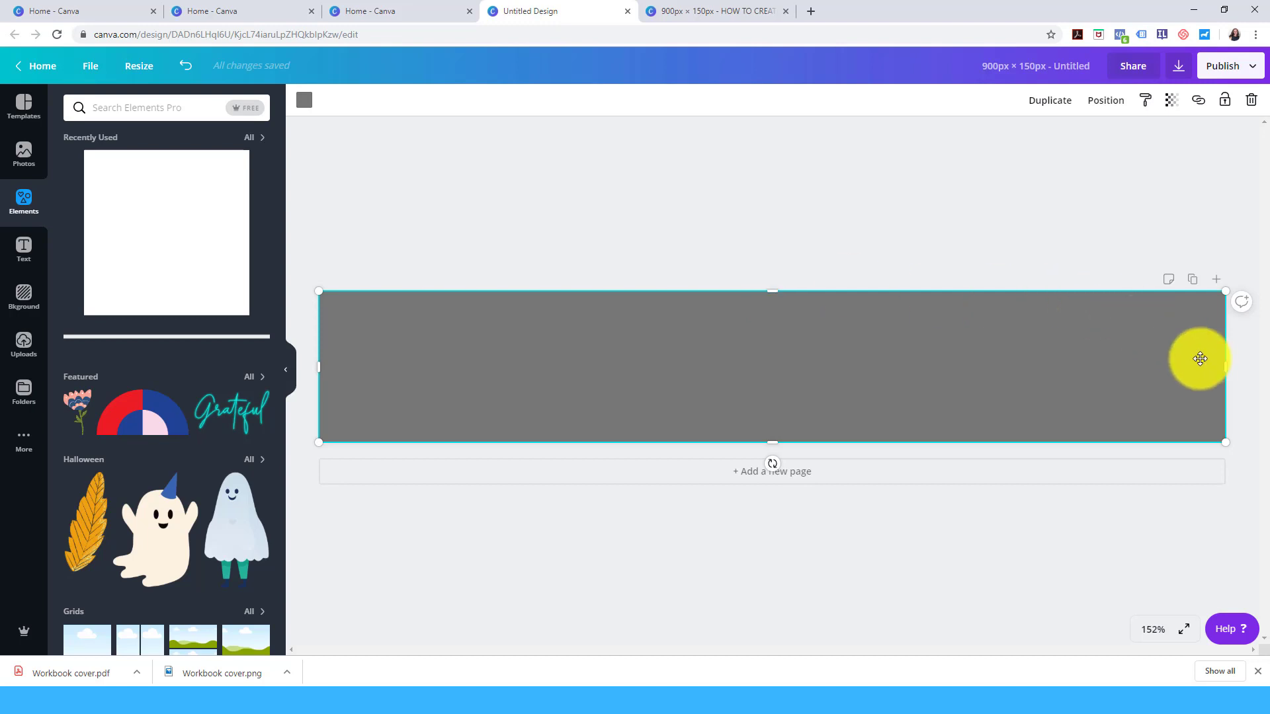
{"action": "left_click_drag", "start_coordinate": [1226, 368], "coordinate": [1046, 372]}
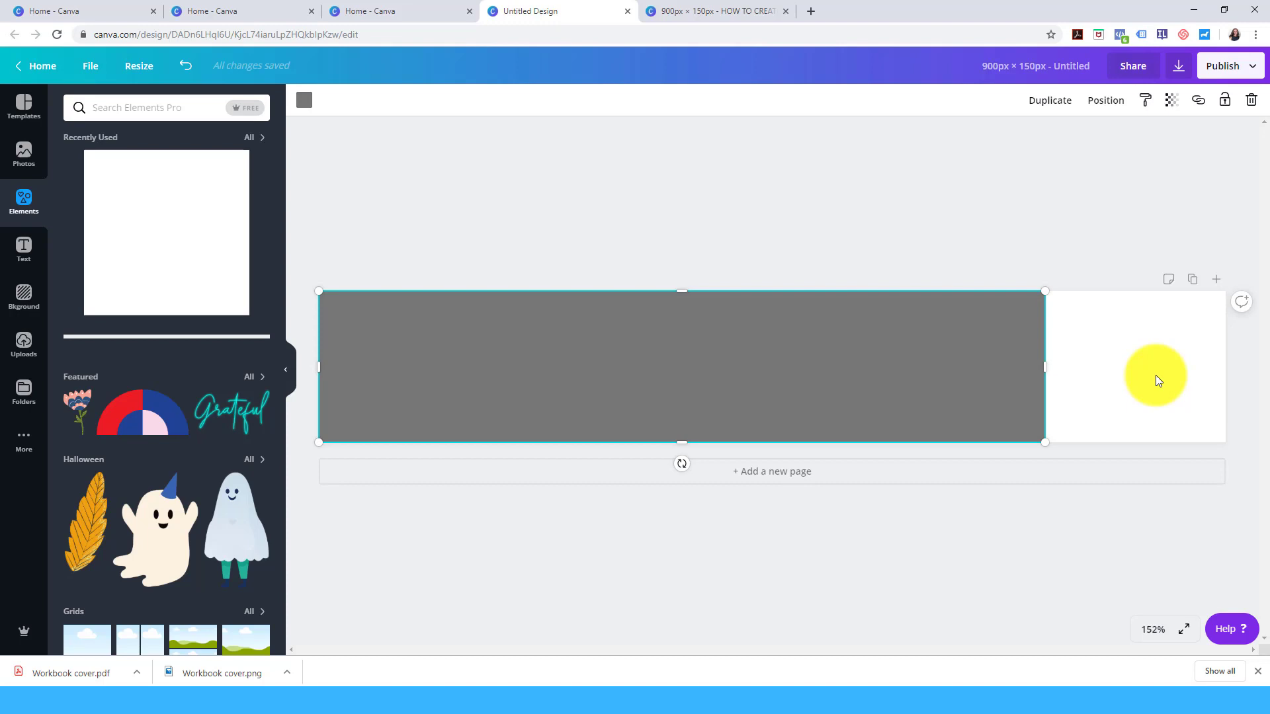
{"action": "left_click", "coordinate": [1156, 381]}
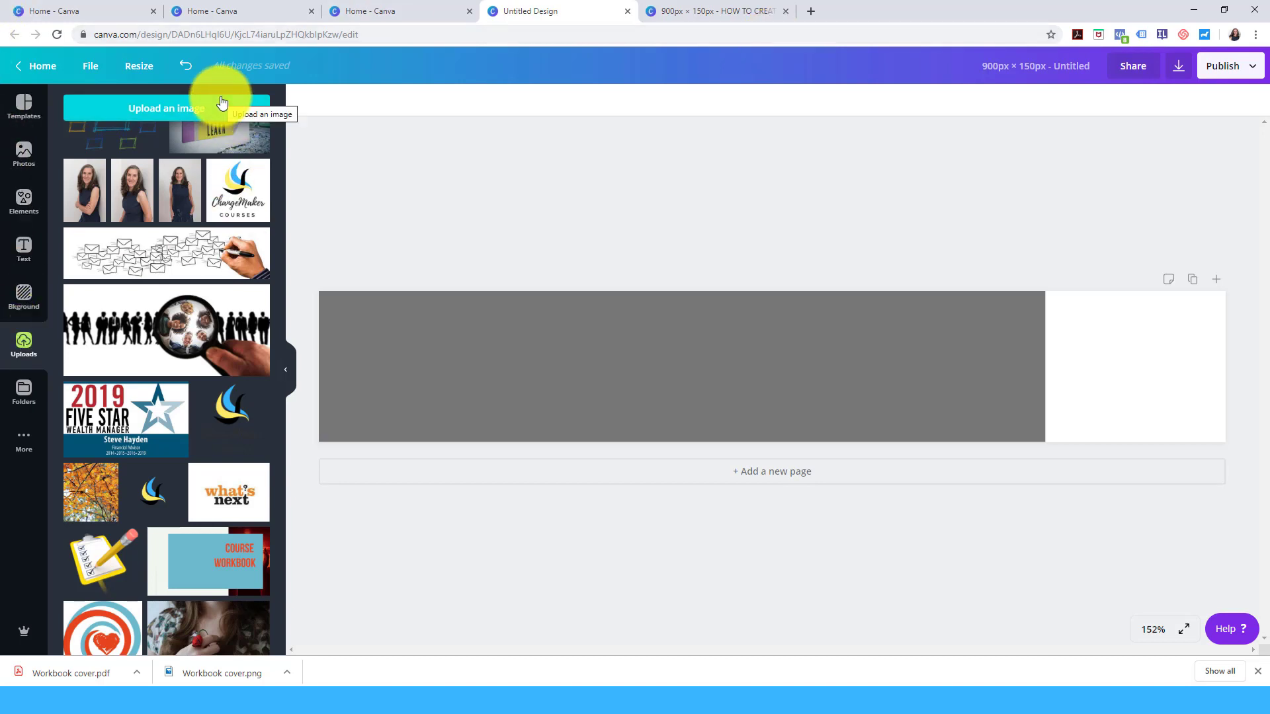
- Place the uploaded ChangeMaker Courses logo in the white area at the banner's right end
{"action": "left_click", "coordinate": [240, 192]}
{"action": "left_click_drag", "start_coordinate": [743, 331], "coordinate": [1140, 369]}
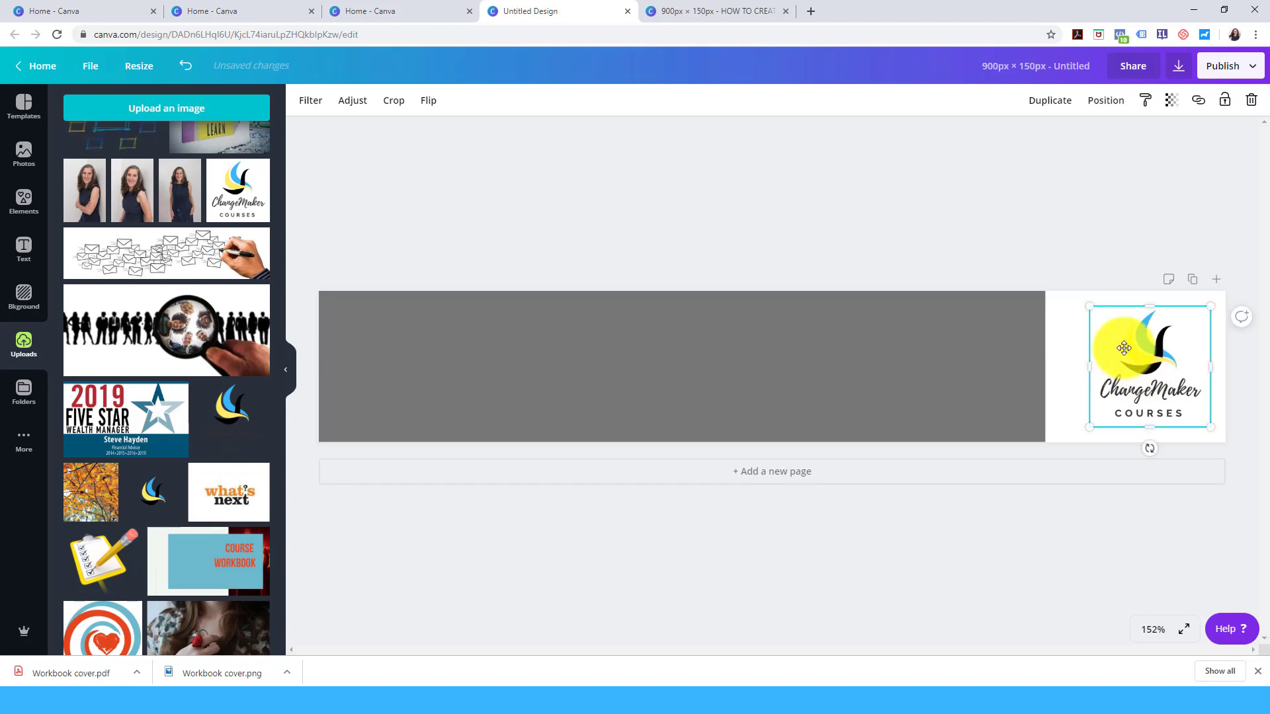
{"action": "left_click", "coordinate": [969, 231]}
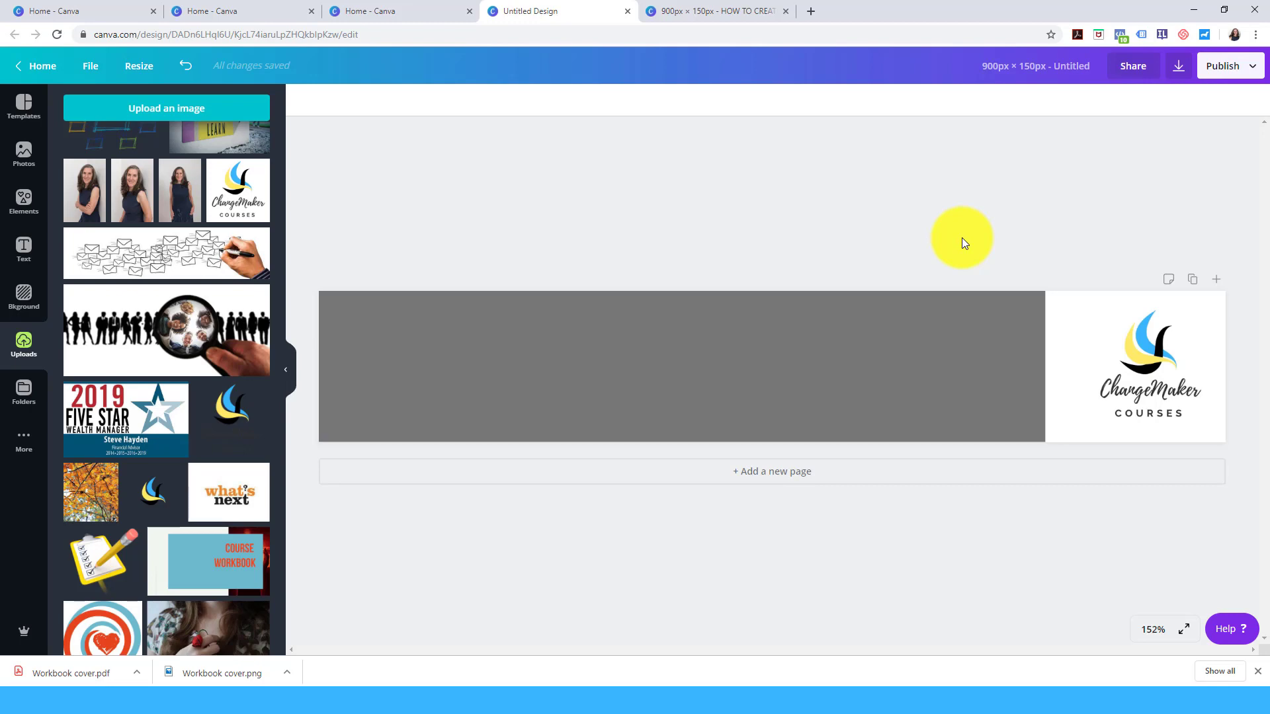
- Add a second square rotated 25° over the right end of the grey rectangle
{"action": "left_click", "coordinate": [24, 199]}
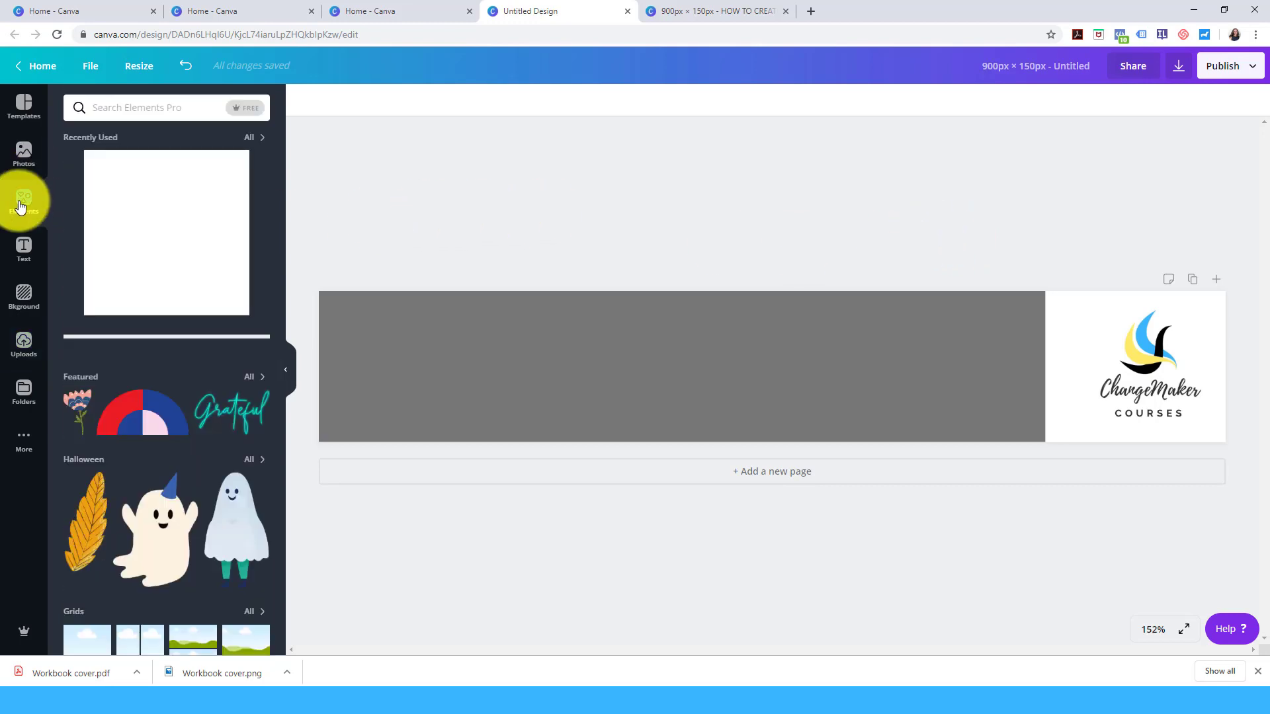
{"action": "left_click", "coordinate": [197, 252]}
{"action": "left_click_drag", "start_coordinate": [737, 363], "coordinate": [983, 439]}
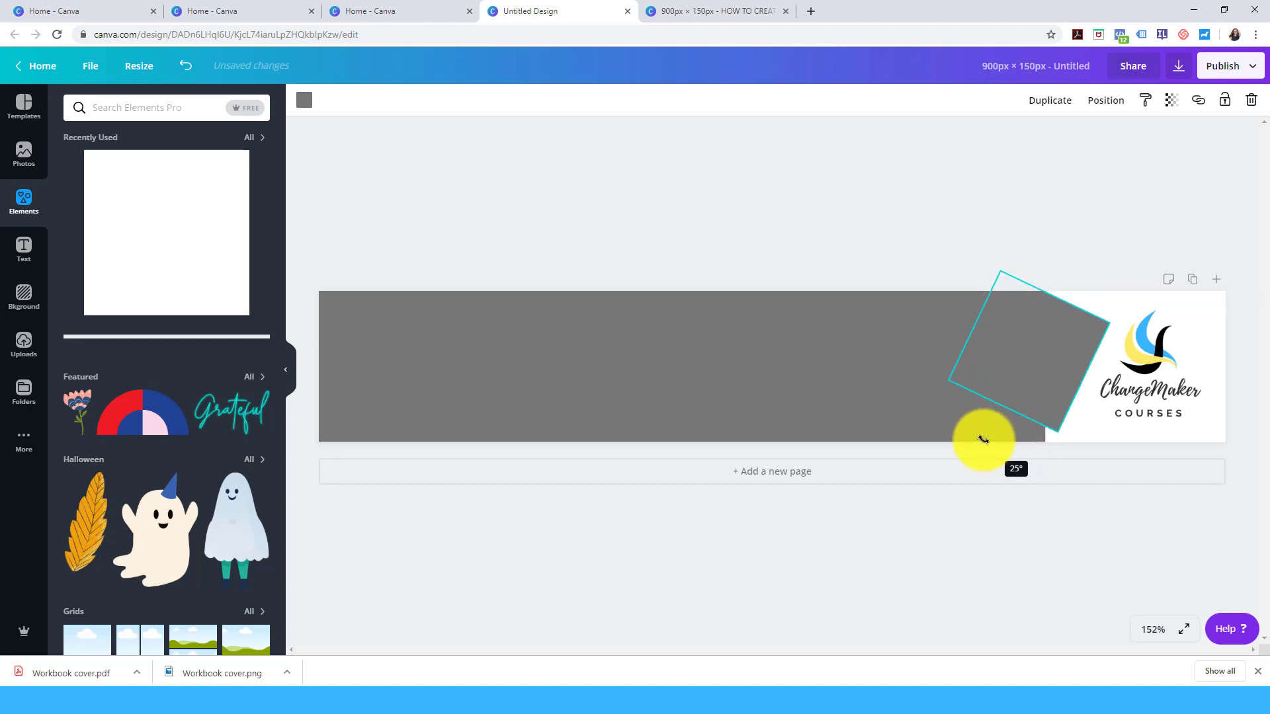
- Shorten the grey rectangle to about 70% of the banner's width and lengthen the tilted square past both banner edges to form a slanted end
{"action": "left_click", "coordinate": [1041, 438]}
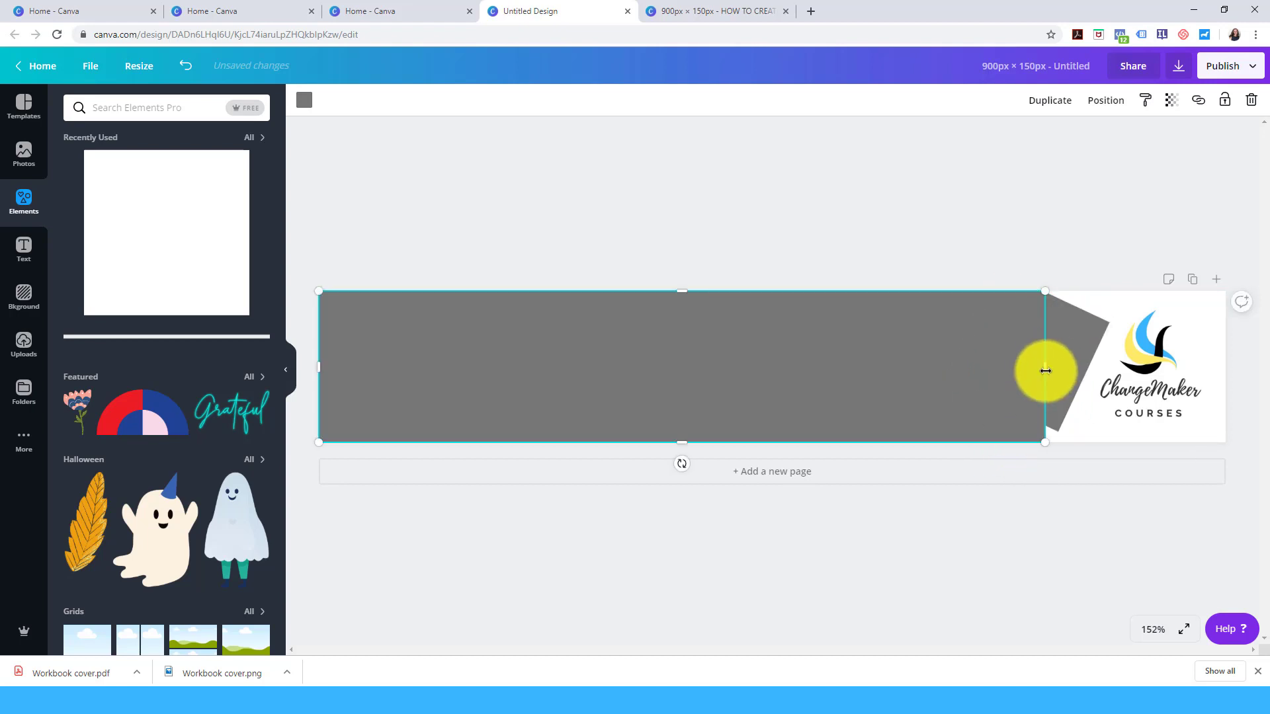
{"action": "left_click_drag", "start_coordinate": [1043, 369], "coordinate": [949, 370]}
{"action": "left_click", "coordinate": [952, 388]}
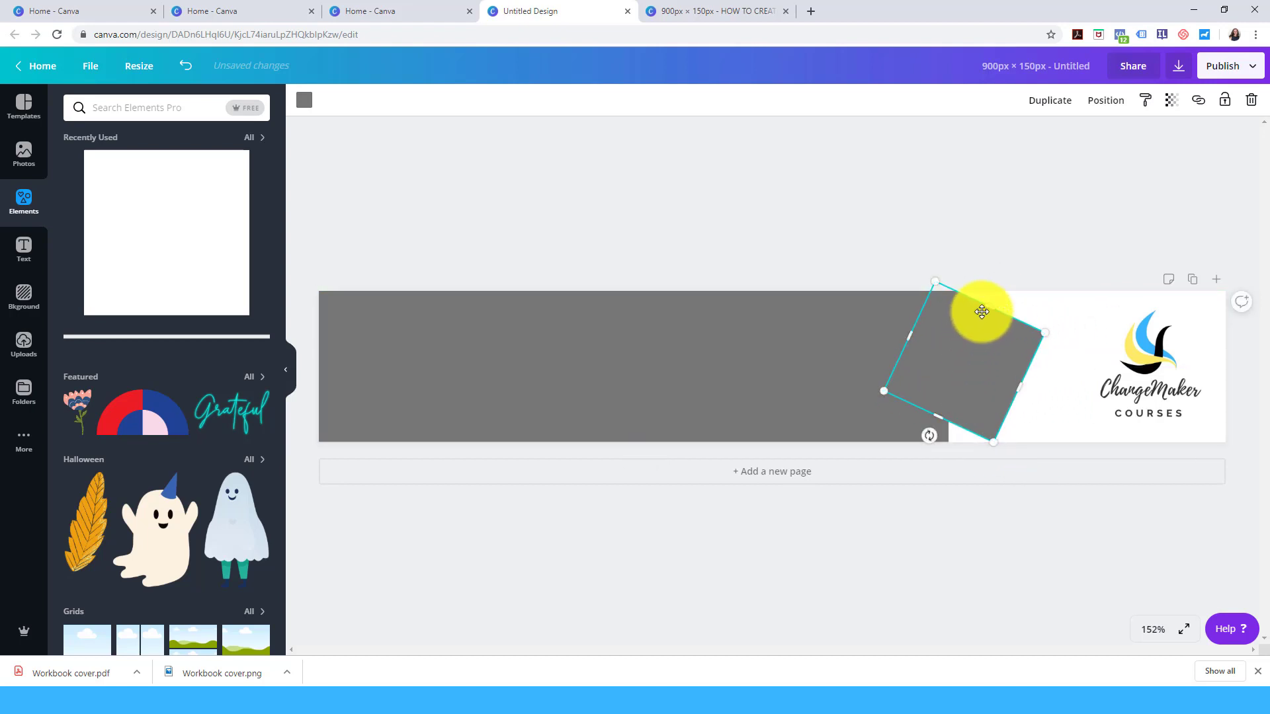
{"action": "left_click_drag", "start_coordinate": [978, 307], "coordinate": [1019, 264]}
{"action": "left_click_drag", "start_coordinate": [936, 420], "coordinate": [896, 505]}
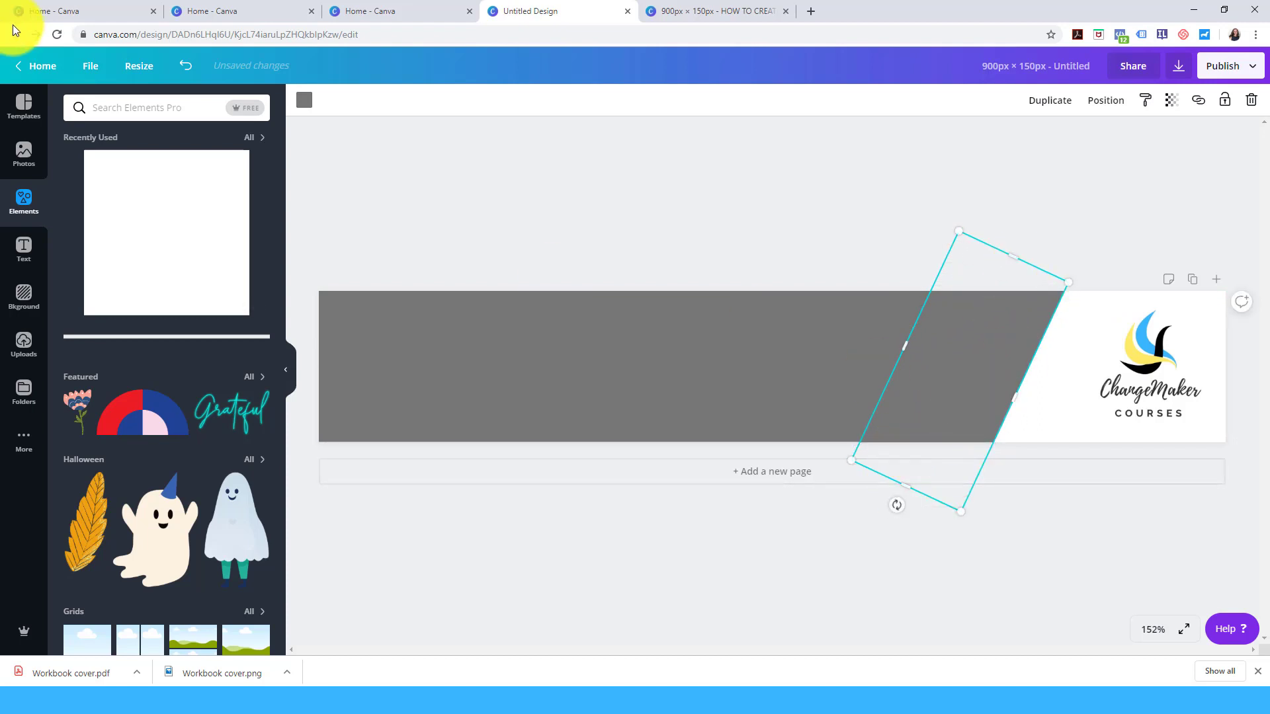
- Color the tilted shape yellow with hex code #ffec67
{"action": "left_click", "coordinate": [303, 101]}
{"action": "left_click", "coordinate": [76, 151]}
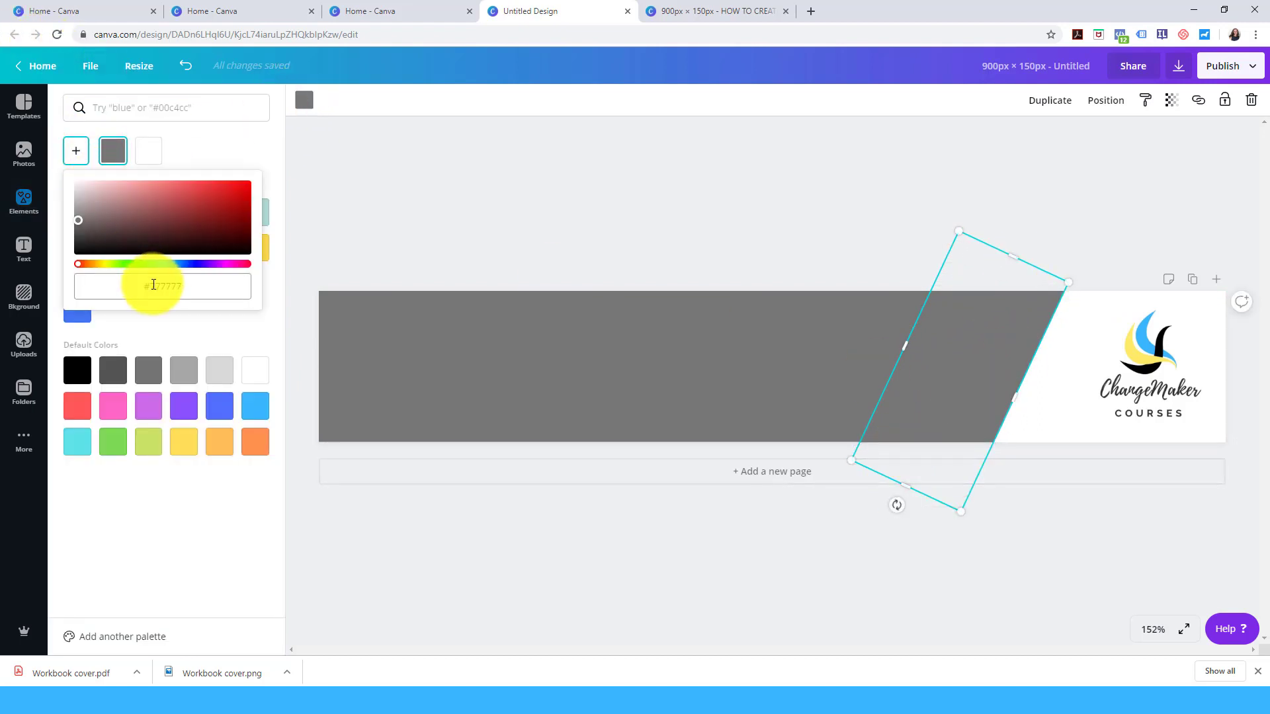
{"action": "left_click", "coordinate": [208, 285]}
{"action": "type", "text": "ffec67"}
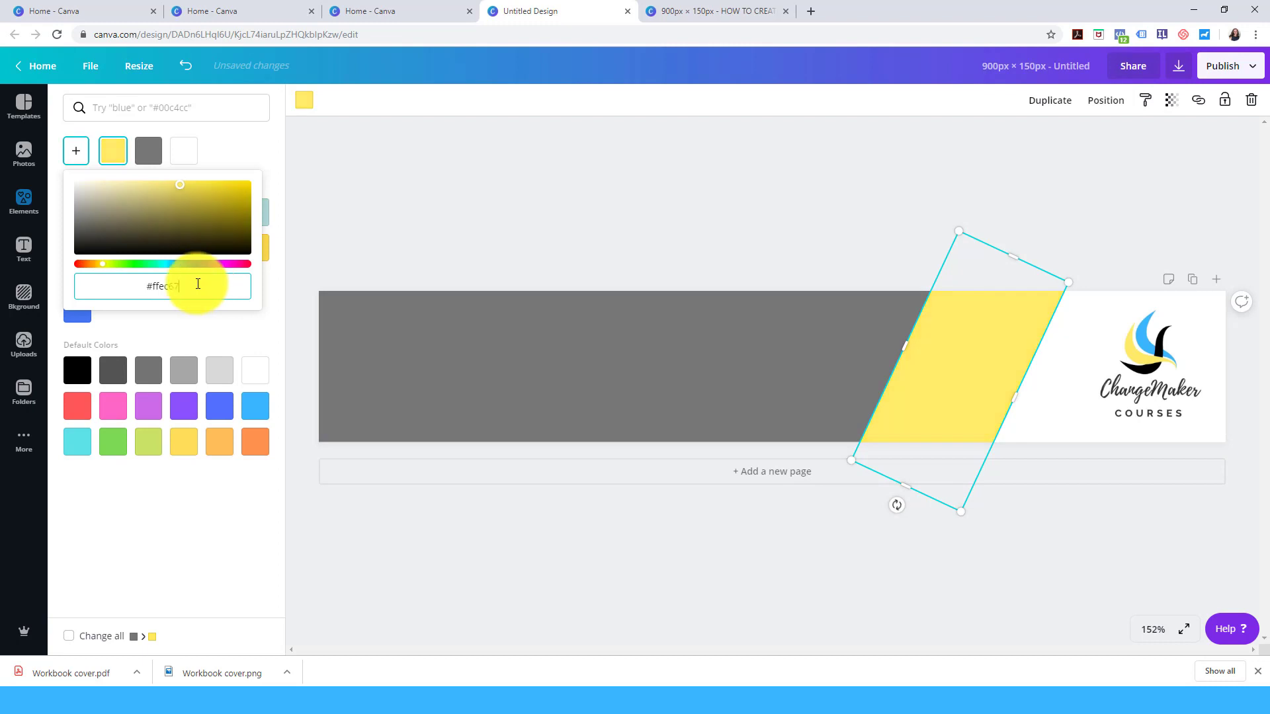
- Color the large grey rectangle with hex code #ffec67 to match the slanted shape
{"action": "left_click", "coordinate": [493, 380]}
{"action": "left_click", "coordinate": [76, 150]}
{"action": "left_click", "coordinate": [185, 285]}
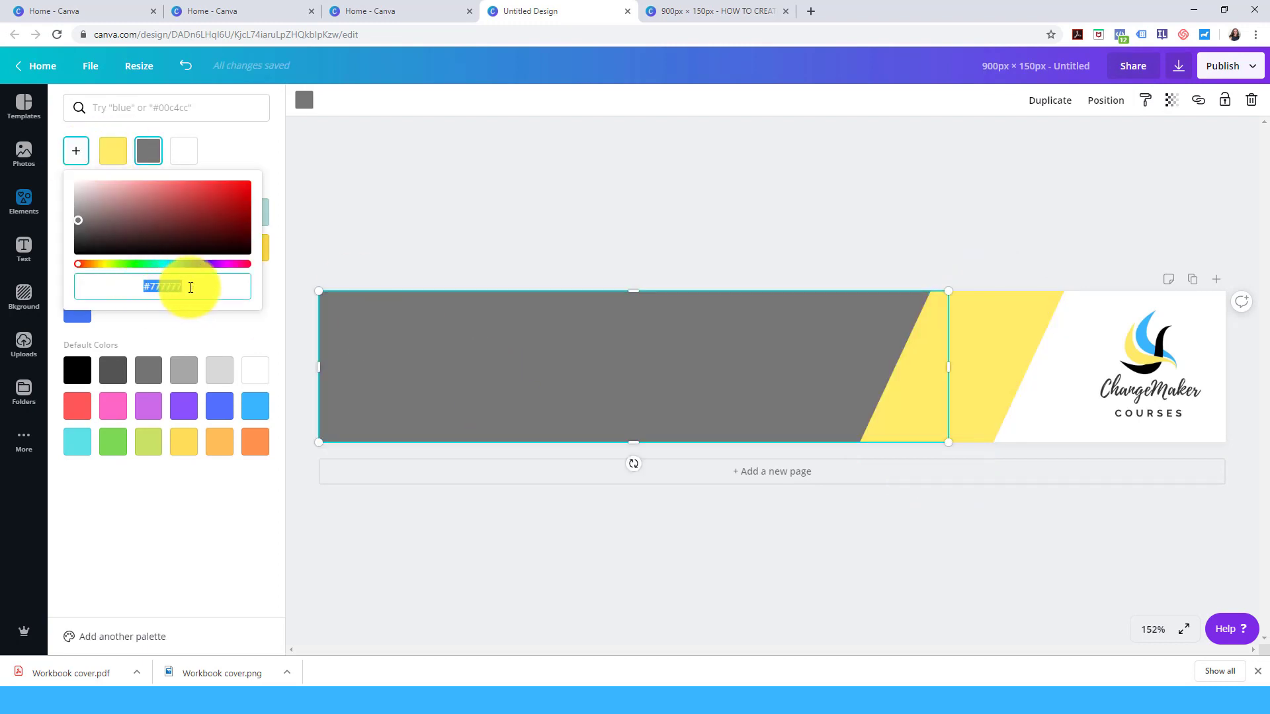
{"action": "type", "text": "ffec67"}
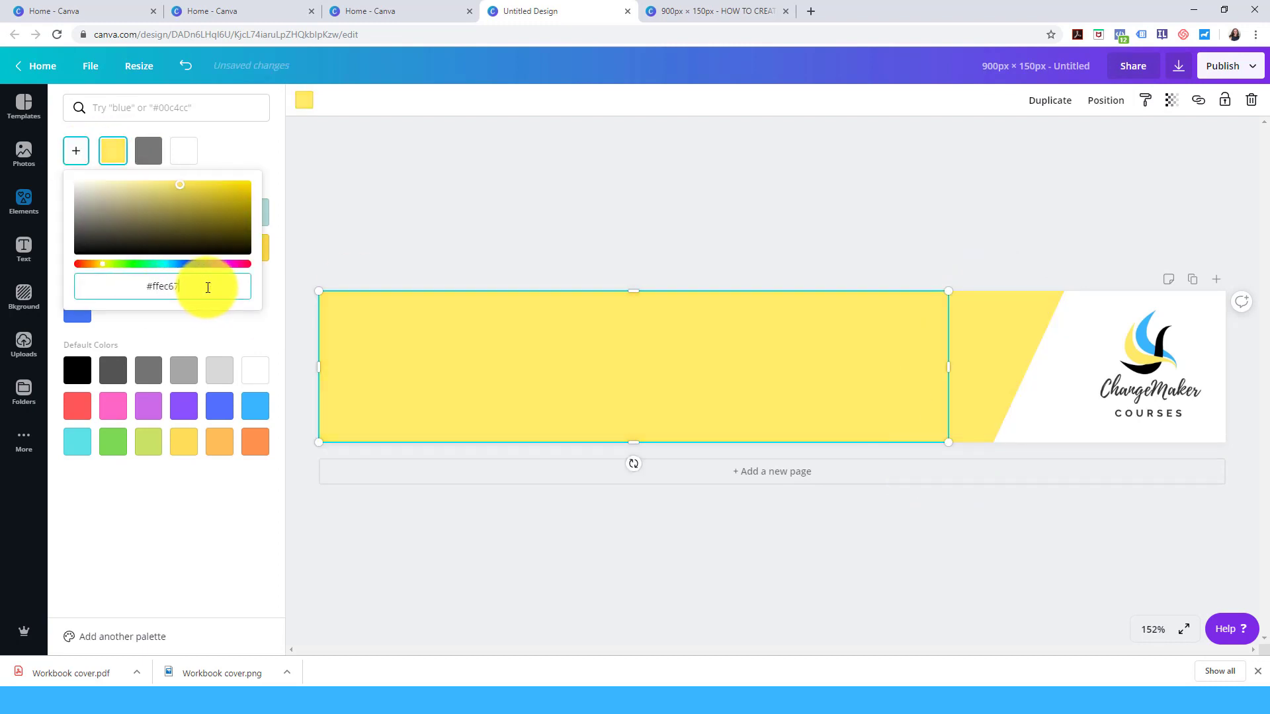
{"action": "key", "text": "Return"}
{"action": "left_click", "coordinate": [633, 213]}
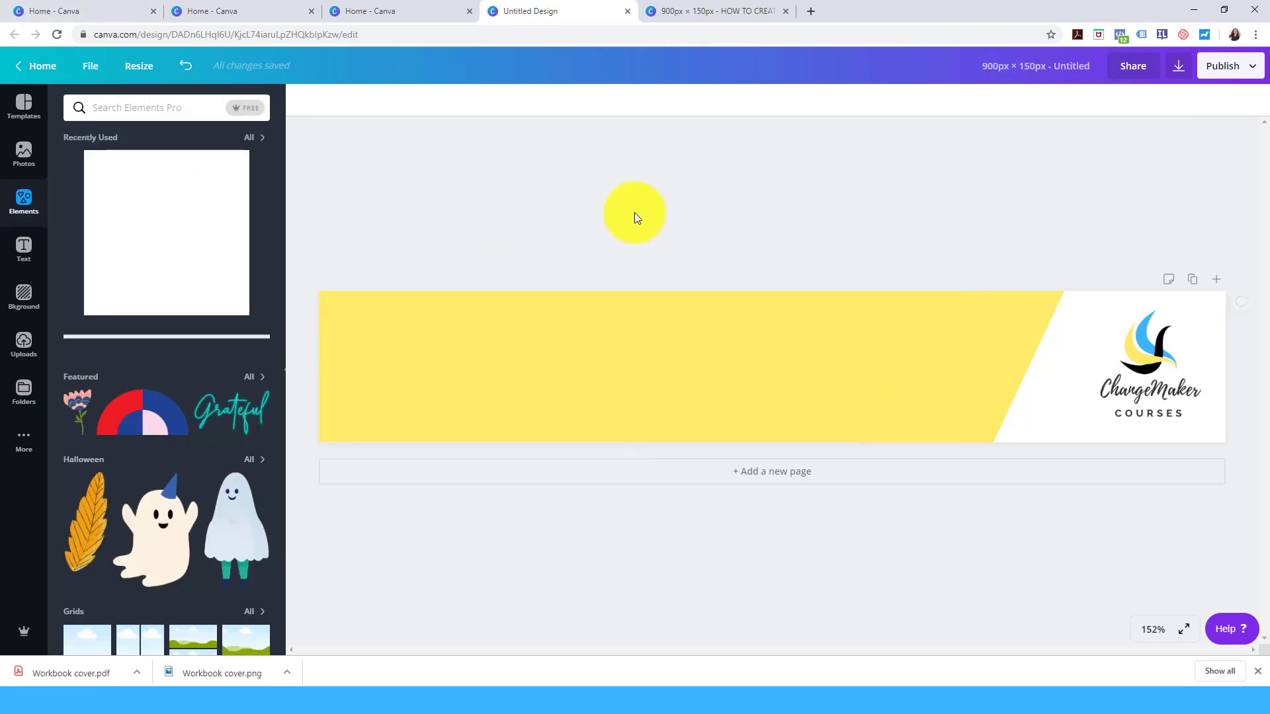
- Add the heading "How to Create a Course Workbook" and position it within the banner's yellow area
{"action": "left_click", "coordinate": [24, 249]}
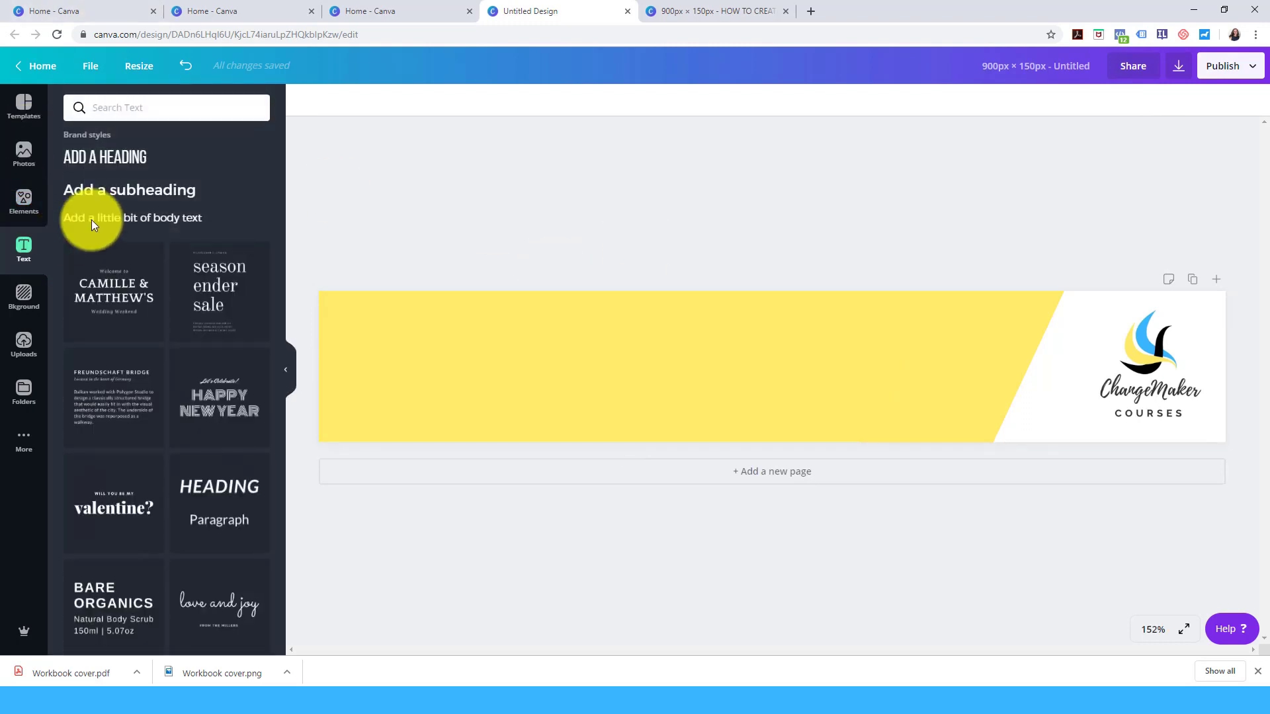
{"action": "left_click", "coordinate": [125, 166]}
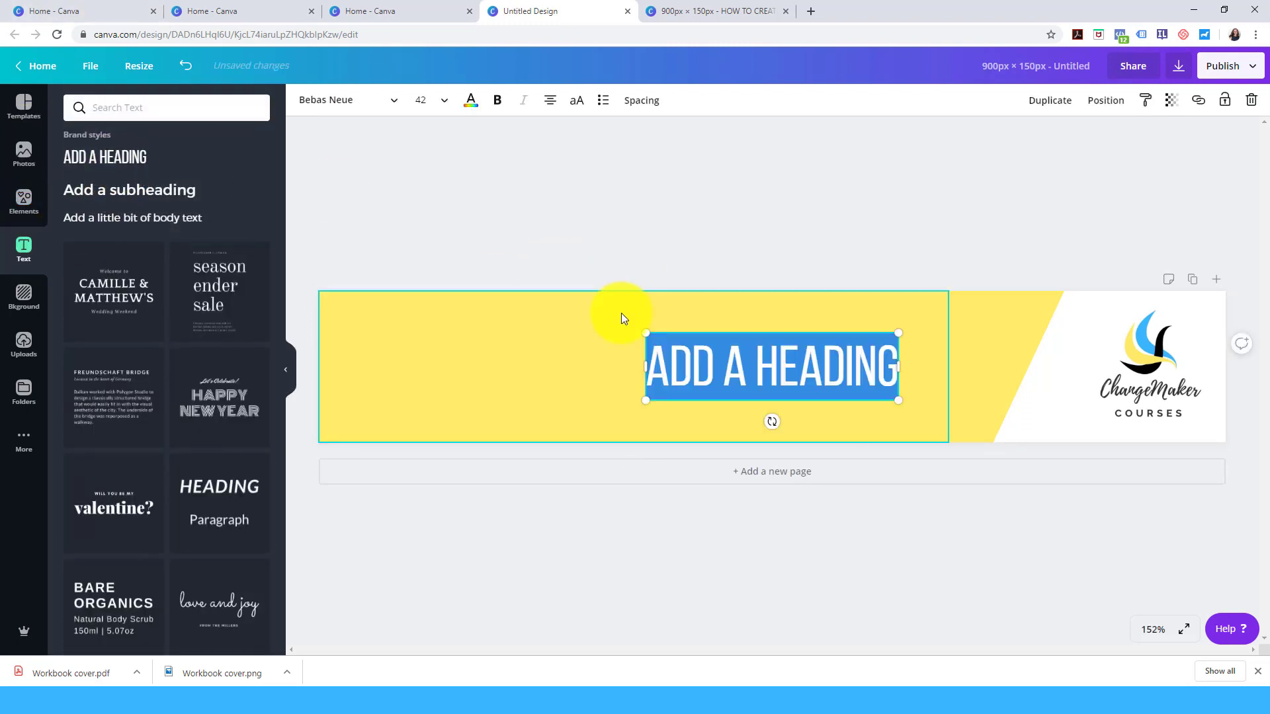
{"action": "type", "text": "HOW TO CREATE A COURS"}
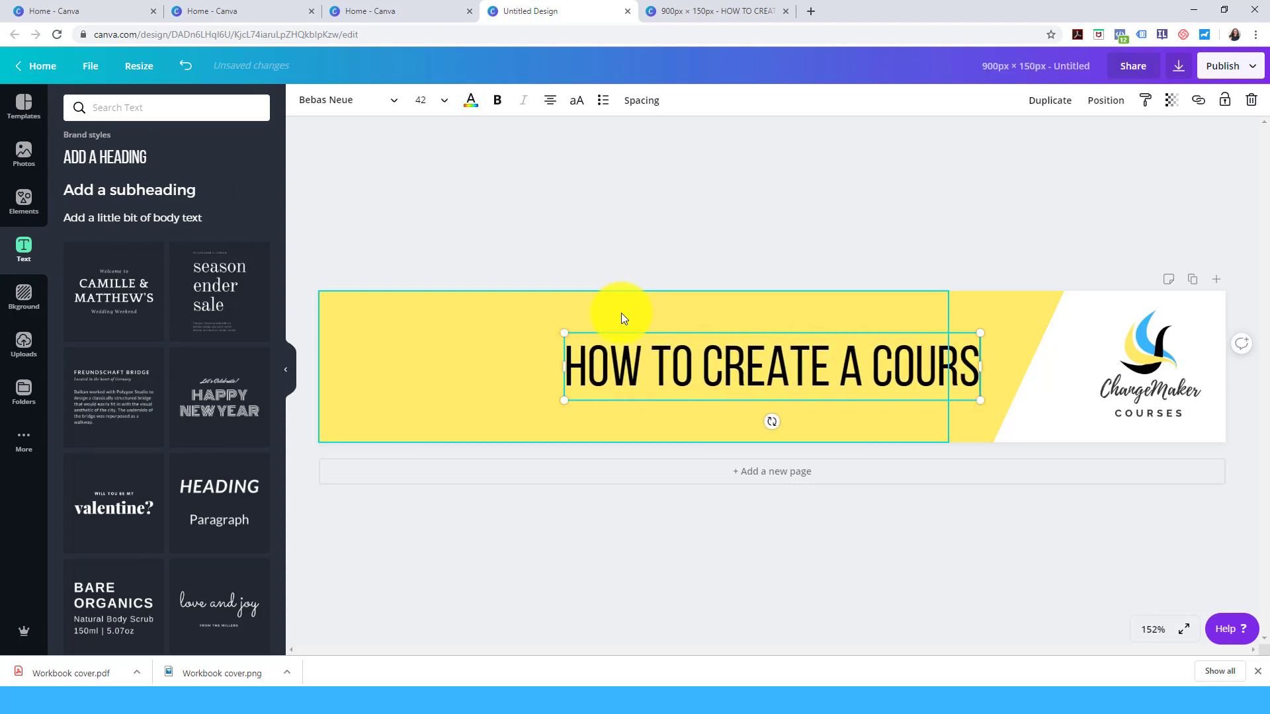
{"action": "type", "text": "E WORKBOOK"}
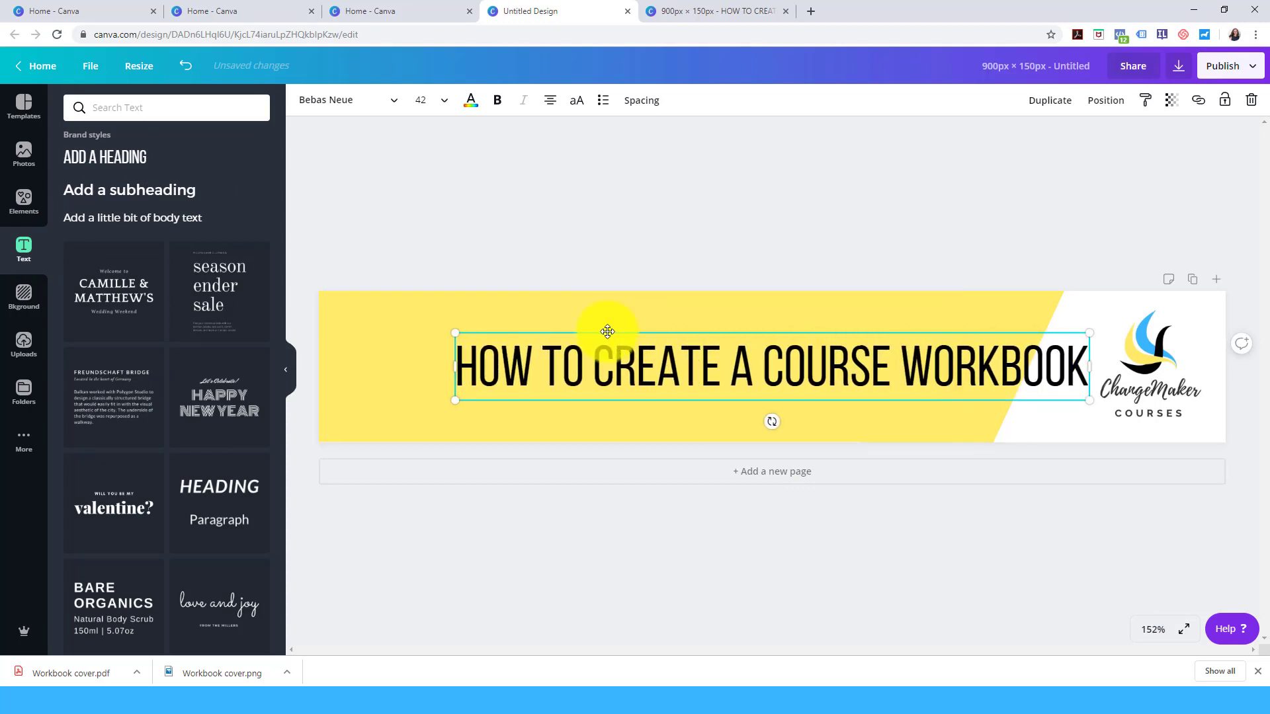
{"action": "left_click_drag", "start_coordinate": [604, 332], "coordinate": [487, 334]}
{"action": "left_click_drag", "start_coordinate": [977, 369], "coordinate": [1012, 367]}
{"action": "left_click", "coordinate": [900, 252]}
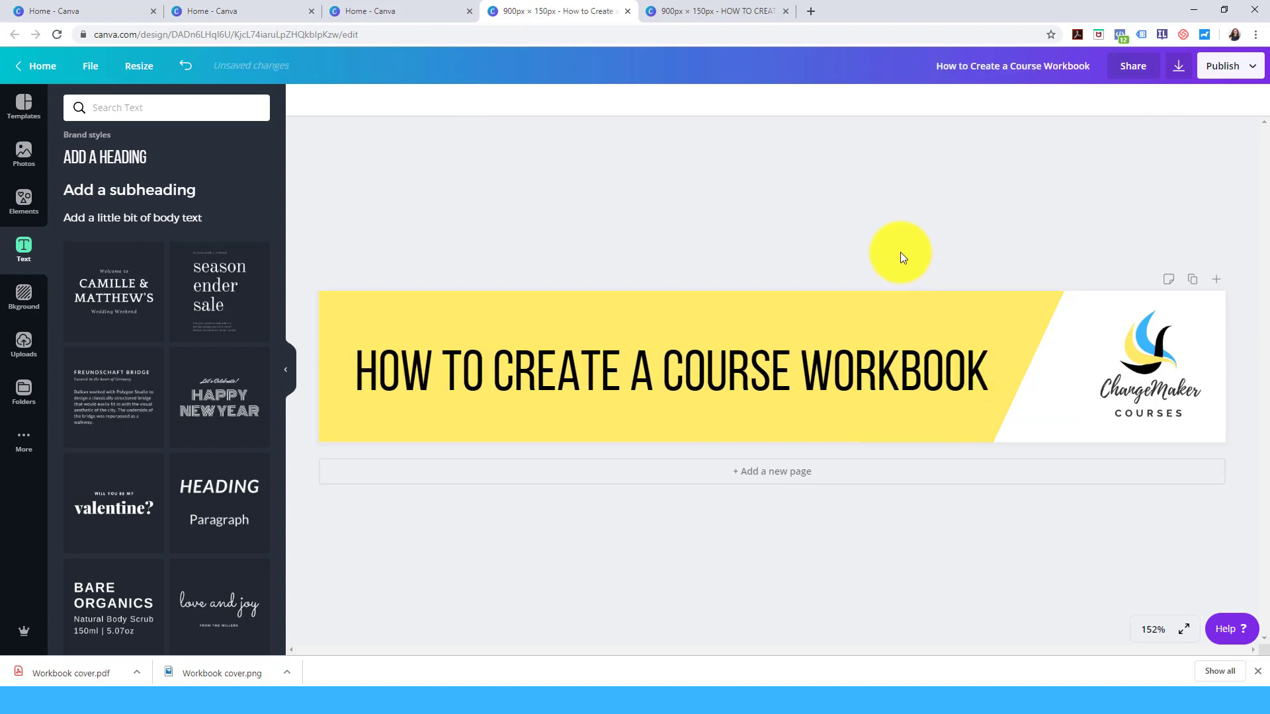
- Change the font of the whole banner heading to Montserrat Classic
{"action": "left_click", "coordinate": [799, 380]}
{"action": "left_click", "coordinate": [799, 380]}
{"action": "left_click_drag", "start_coordinate": [799, 380], "coordinate": [346, 368]}
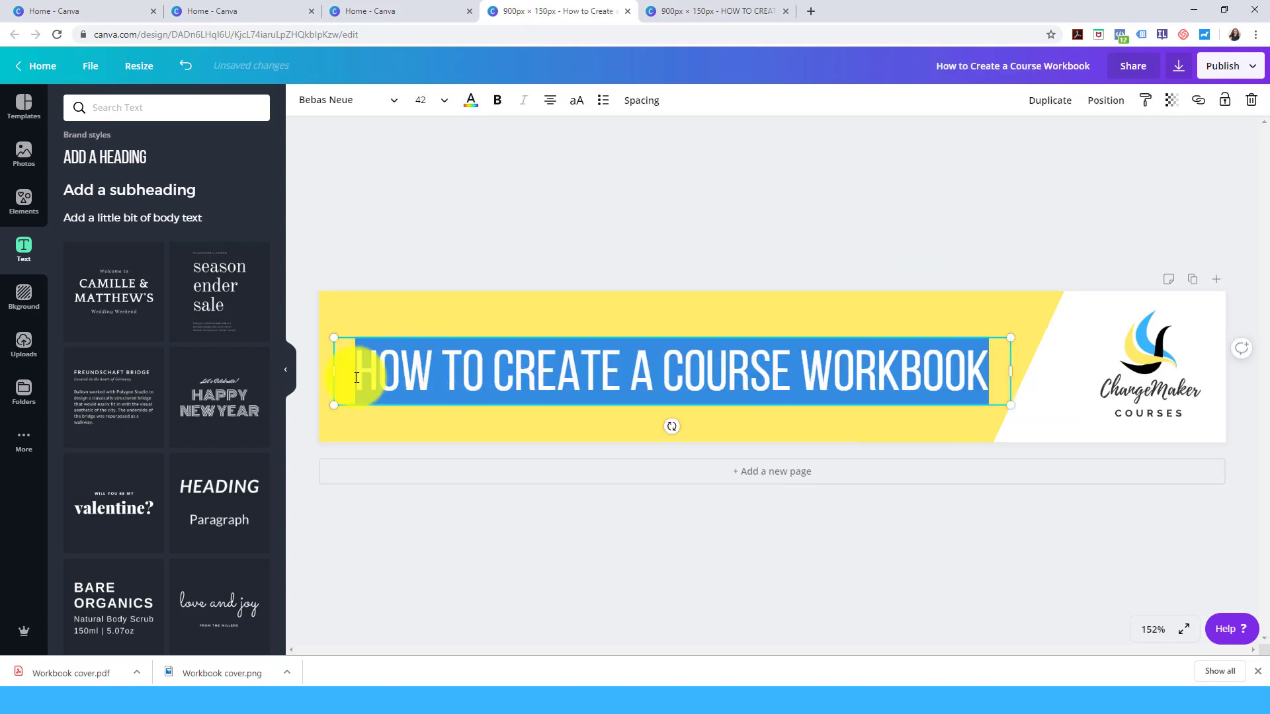
{"action": "left_click", "coordinate": [395, 102]}
{"action": "left_click", "coordinate": [135, 206]}
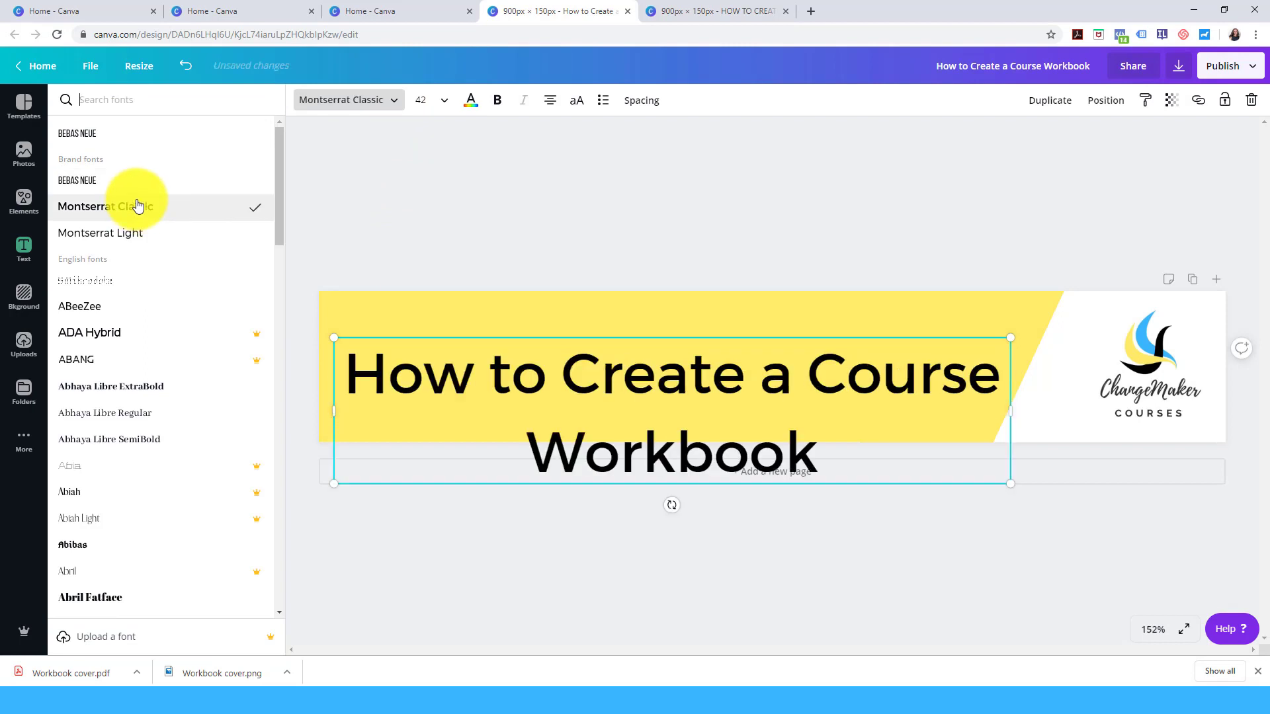
- Set the banner heading's font size to 32, widen its text box to fit one line and shift it toward the banner's left edge
{"action": "left_click", "coordinate": [444, 100]}
{"action": "left_click", "coordinate": [431, 272]}
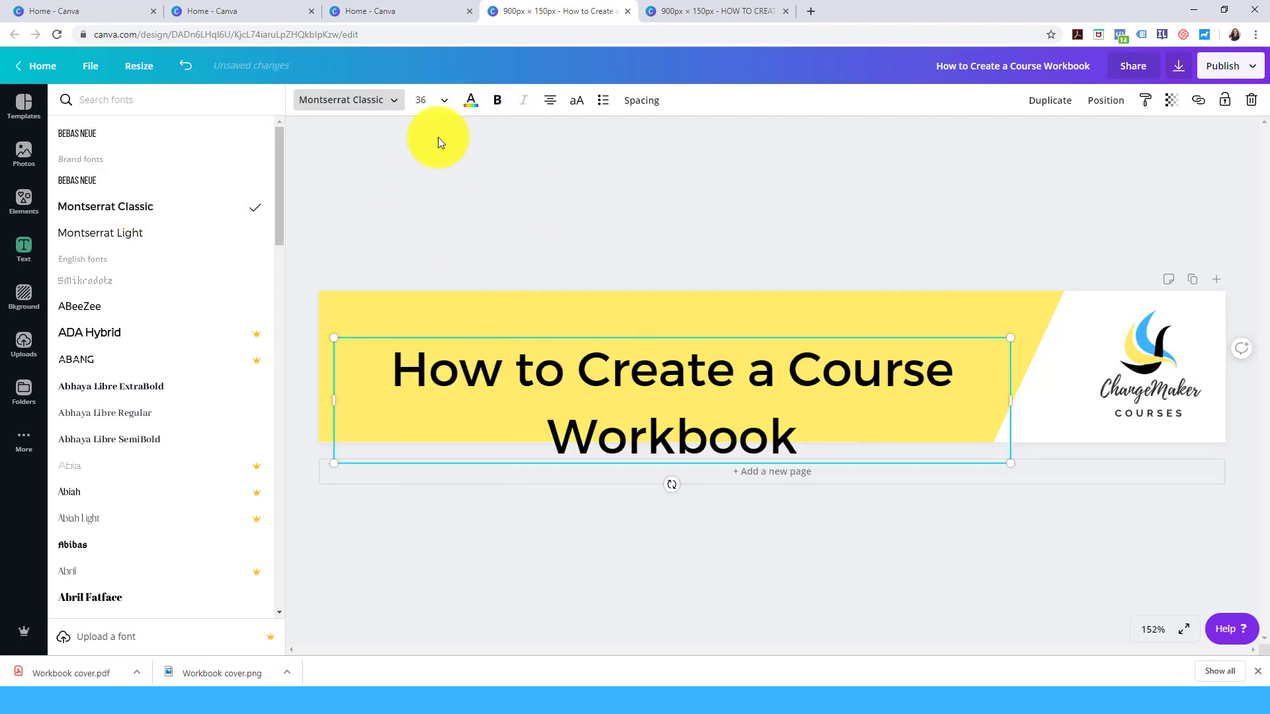
{"action": "left_click", "coordinate": [421, 99]}
{"action": "left_click", "coordinate": [428, 272]}
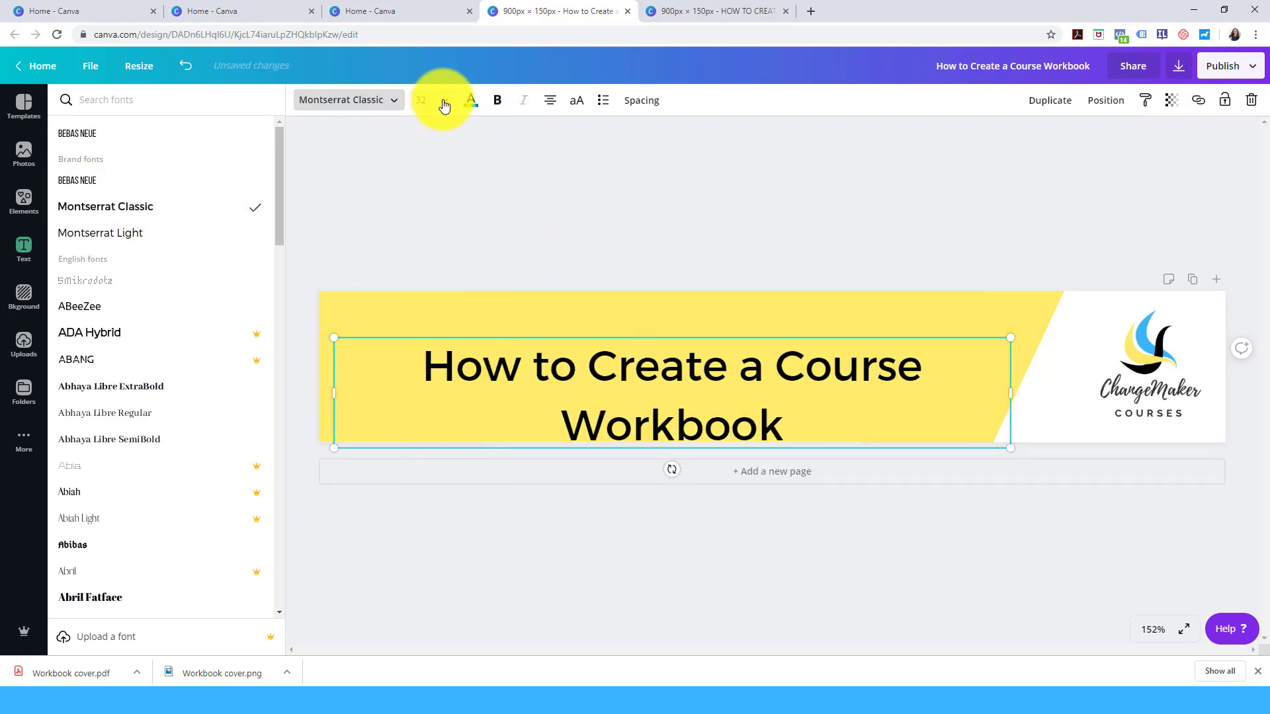
{"action": "left_click_drag", "start_coordinate": [1009, 394], "coordinate": [1101, 374]}
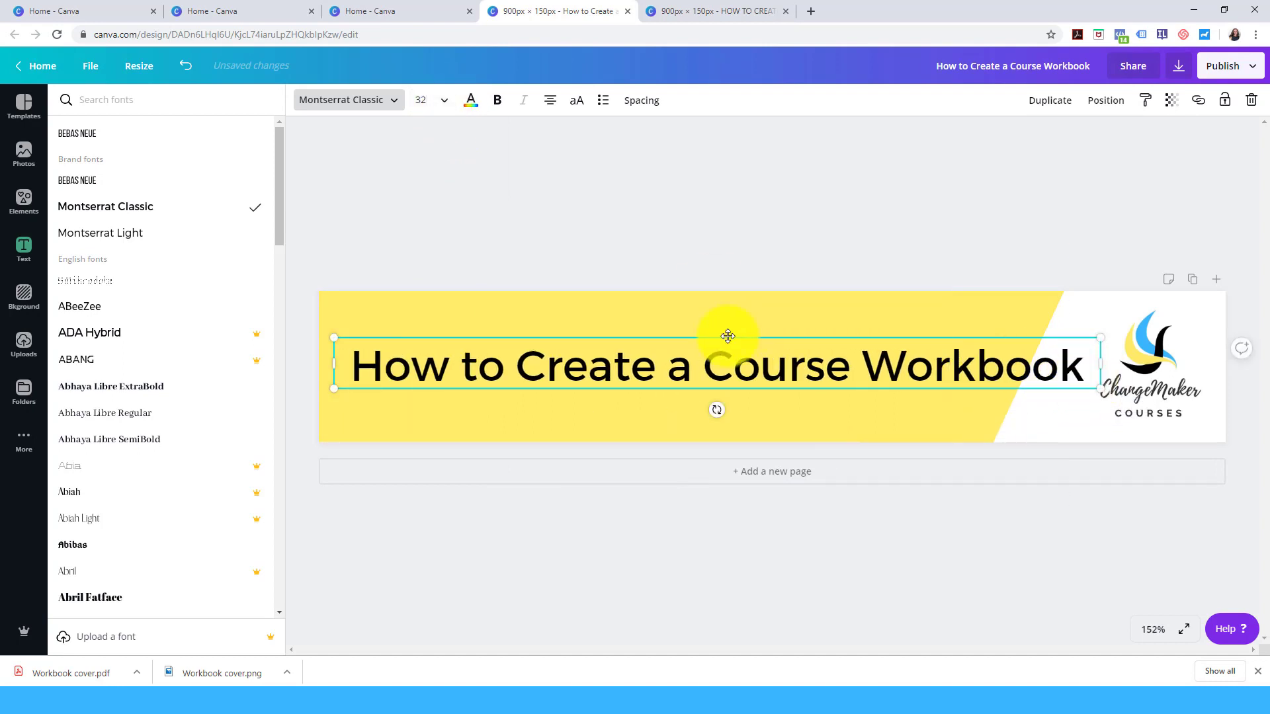
{"action": "mouse_move", "coordinate": [729, 335]}
{"action": "left_mouse_down"}
{"action": "mouse_move", "coordinate": [697, 337]}
{"action": "mouse_move", "coordinate": [713, 332]}
{"action": "left_mouse_up"}
{"action": "left_click_drag", "start_coordinate": [349, 363], "coordinate": [502, 86]}
- Widen and lengthen the tilted yellow shape so the yellow area extends behind the whole heading
{"action": "left_click", "coordinate": [1035, 359]}
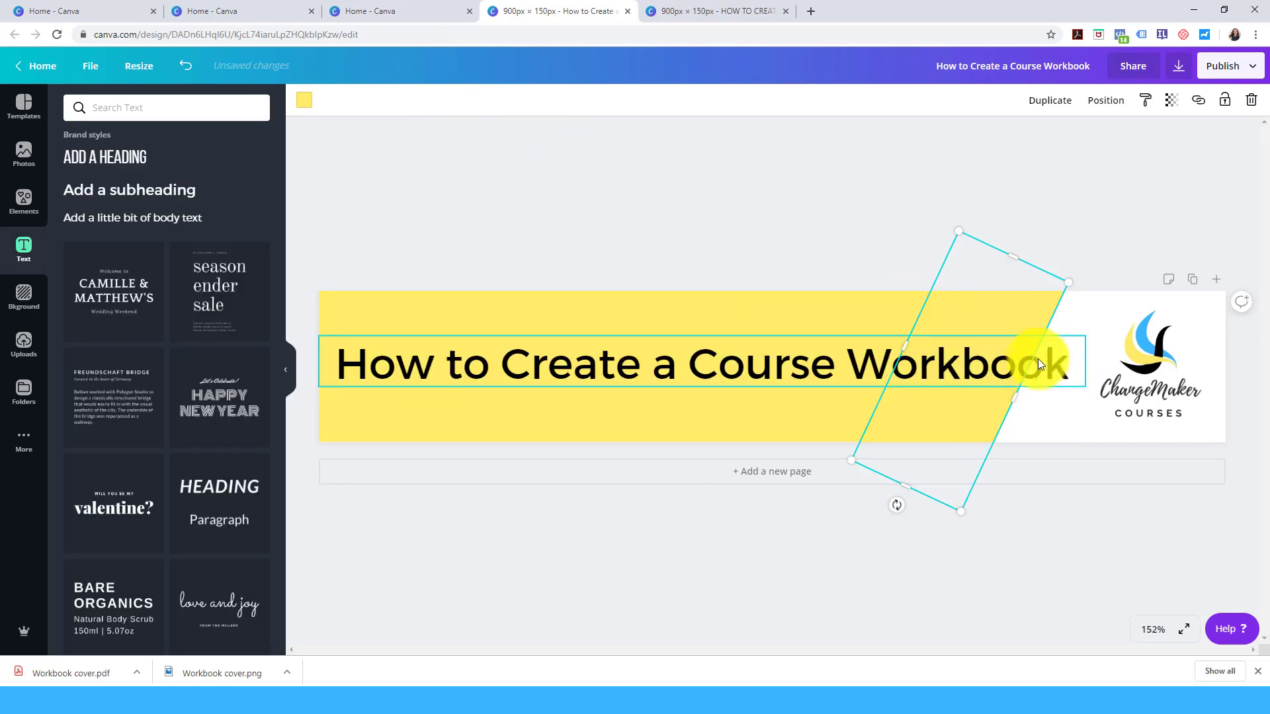
{"action": "left_click_drag", "start_coordinate": [1016, 398], "coordinate": [1050, 377]}
{"action": "left_click", "coordinate": [902, 205]}
{"action": "left_click", "coordinate": [1081, 298]}
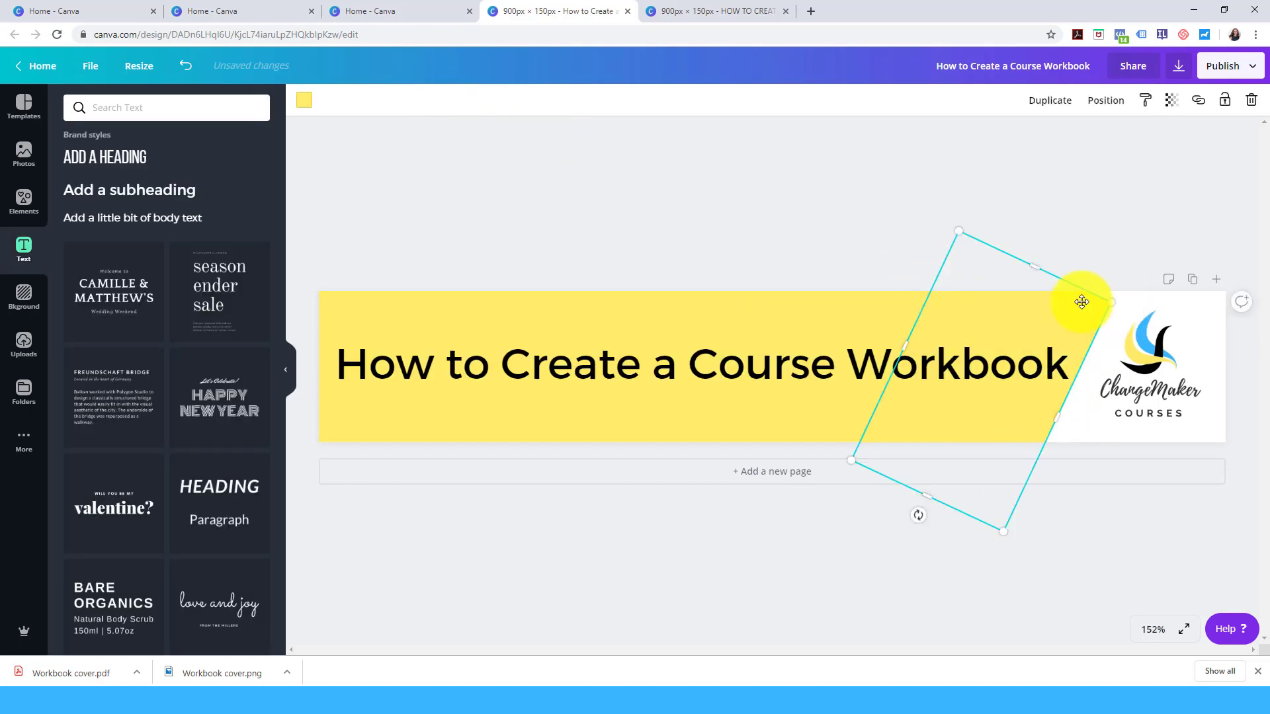
{"action": "left_click_drag", "start_coordinate": [1080, 297], "coordinate": [1046, 248]}
{"action": "left_click", "coordinate": [831, 240]}
- Shrink the ChangeMaker Courses logo and center it in the white area at the banner's right end
{"action": "left_click", "coordinate": [1204, 387]}
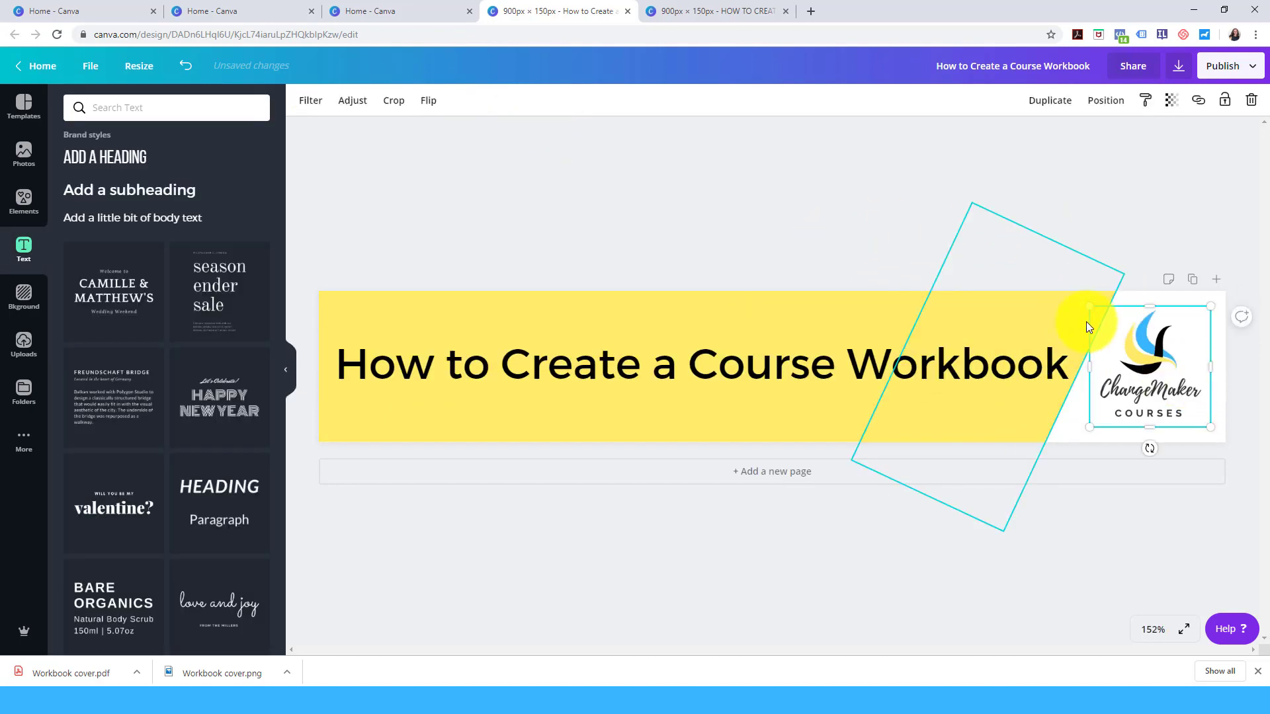
{"action": "left_click_drag", "start_coordinate": [1085, 303], "coordinate": [1124, 339]}
{"action": "left_click_drag", "start_coordinate": [1164, 380], "coordinate": [1166, 367]}
{"action": "left_click", "coordinate": [980, 229]}
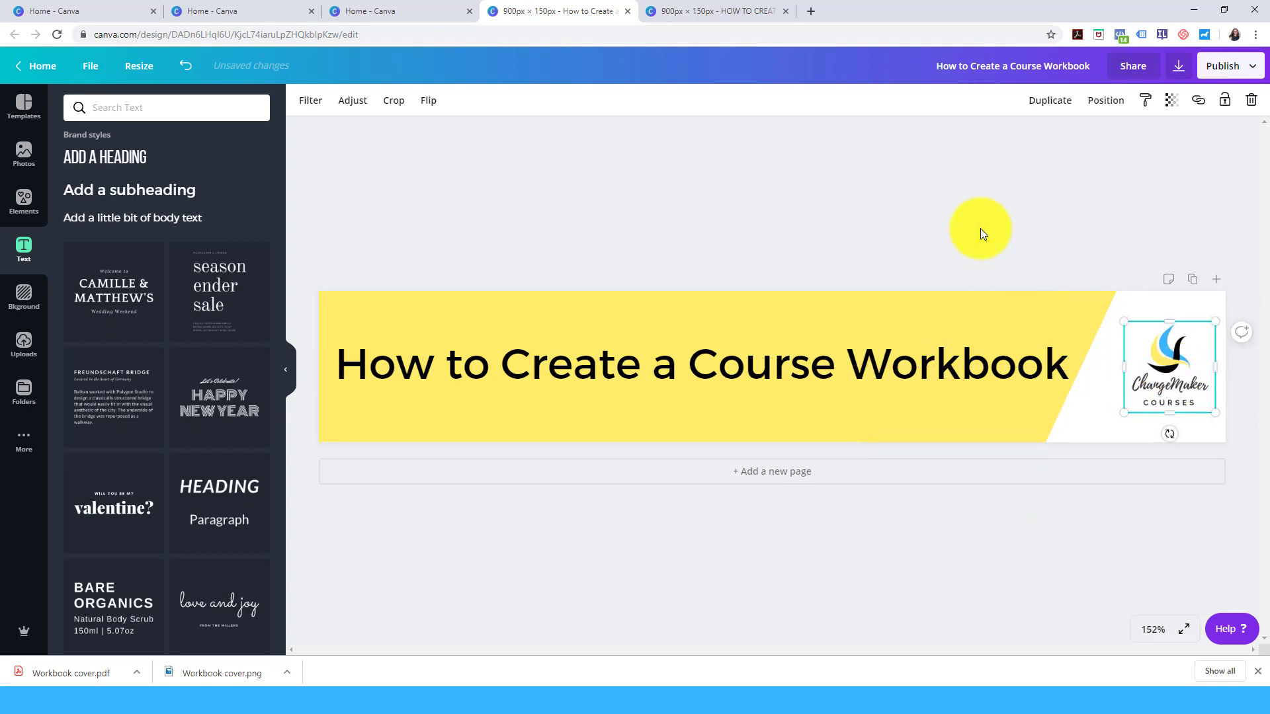
- Rename the design "Course Workbook Header" and download it as a PNG
{"action": "left_click_drag", "start_coordinate": [935, 65], "coordinate": [1095, 66]}
{"action": "type", "text": "Cou"}
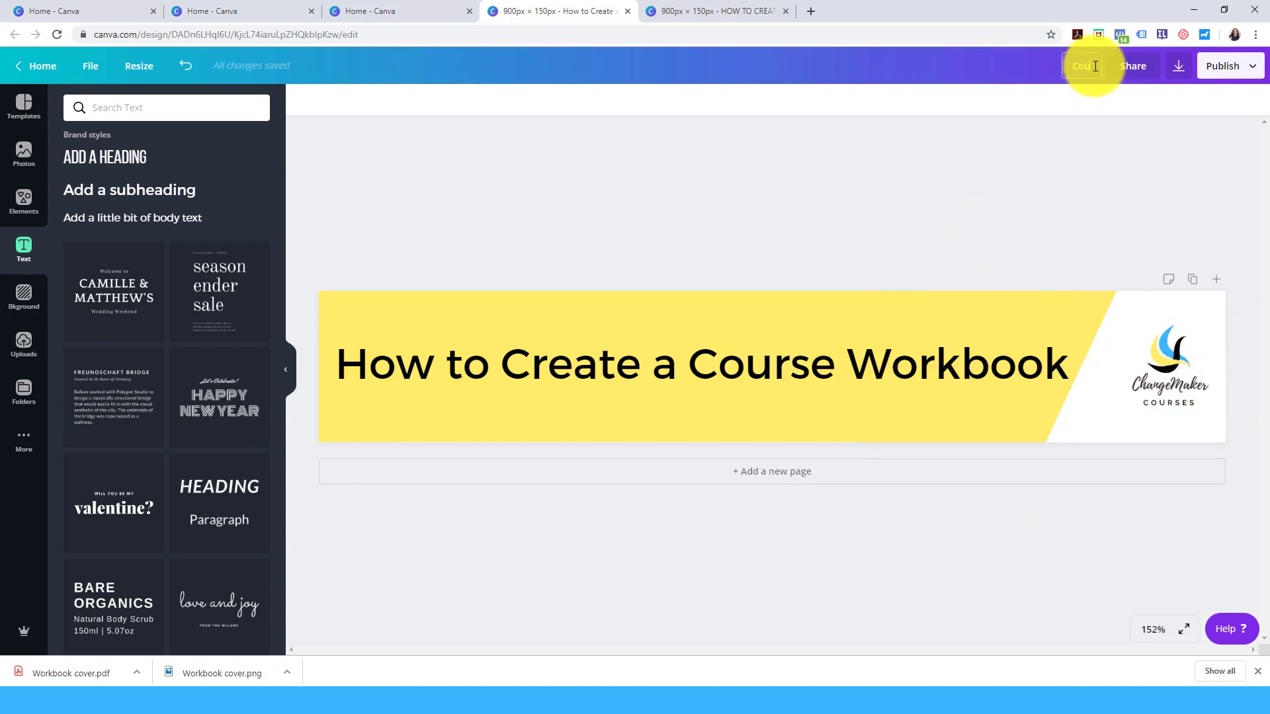
{"action": "type", "text": "rse Workbook Header"}
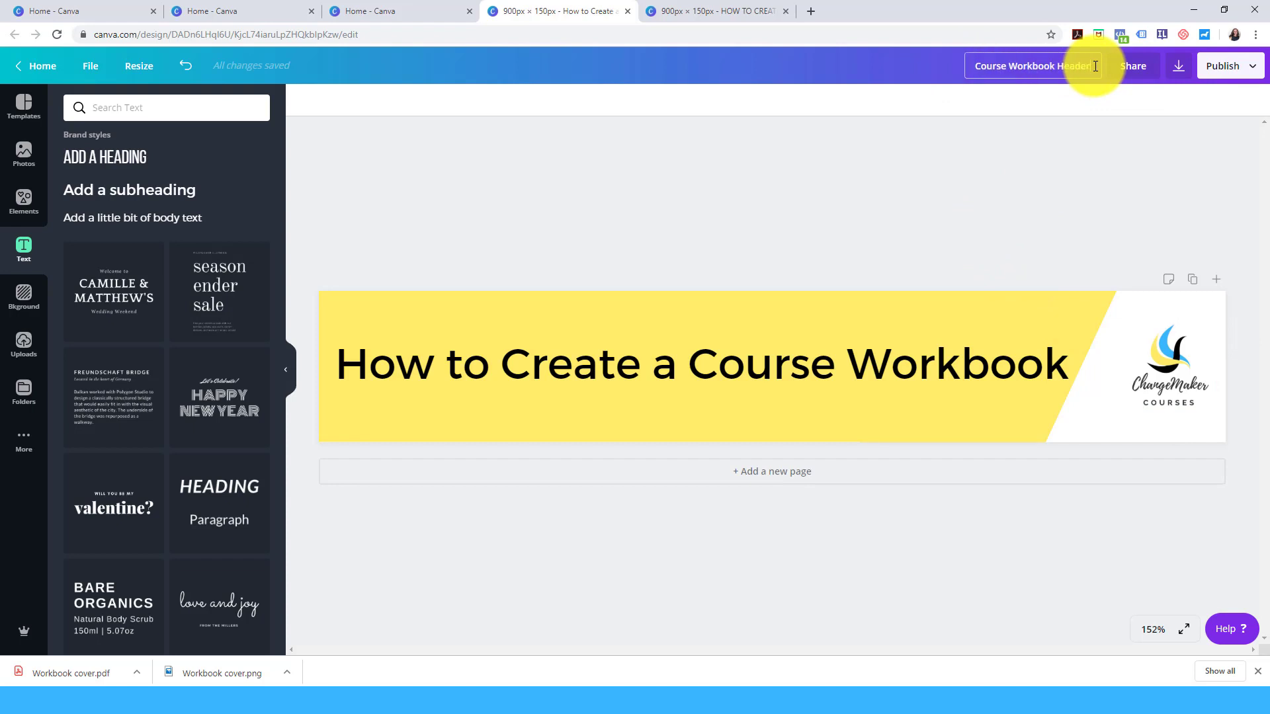
{"action": "left_click", "coordinate": [1080, 176]}
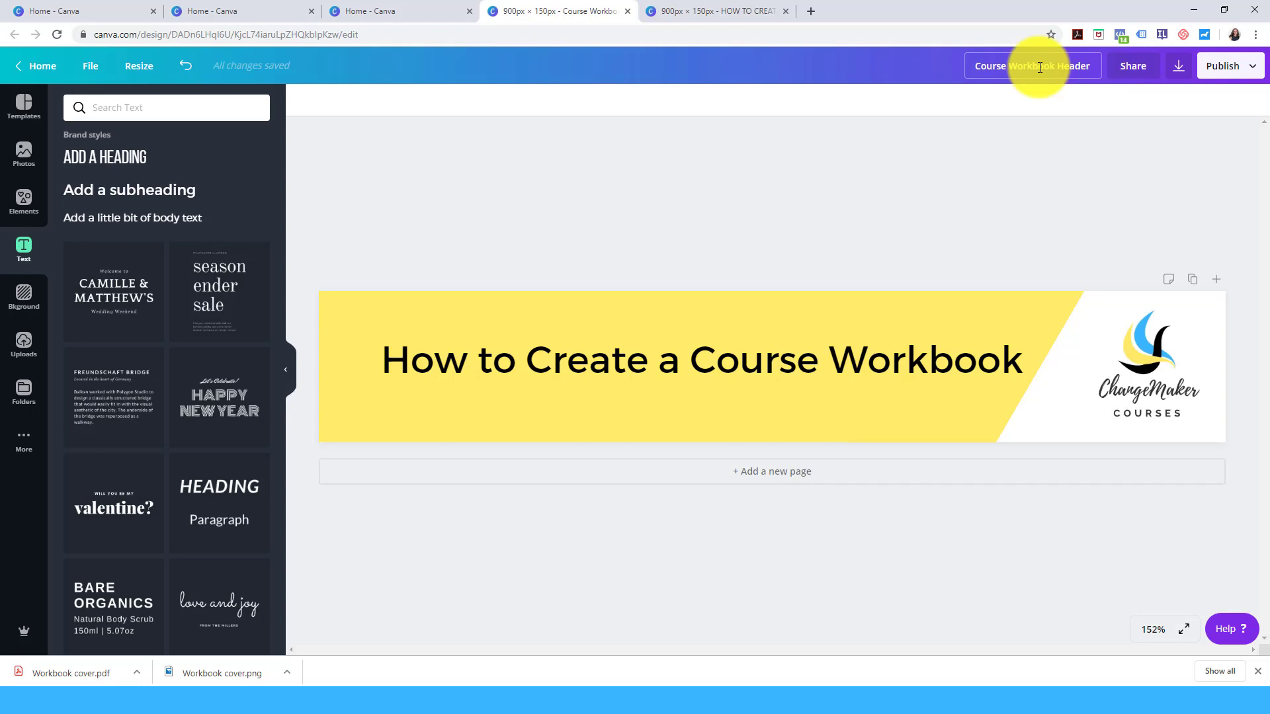
{"action": "left_click", "coordinate": [1184, 77]}
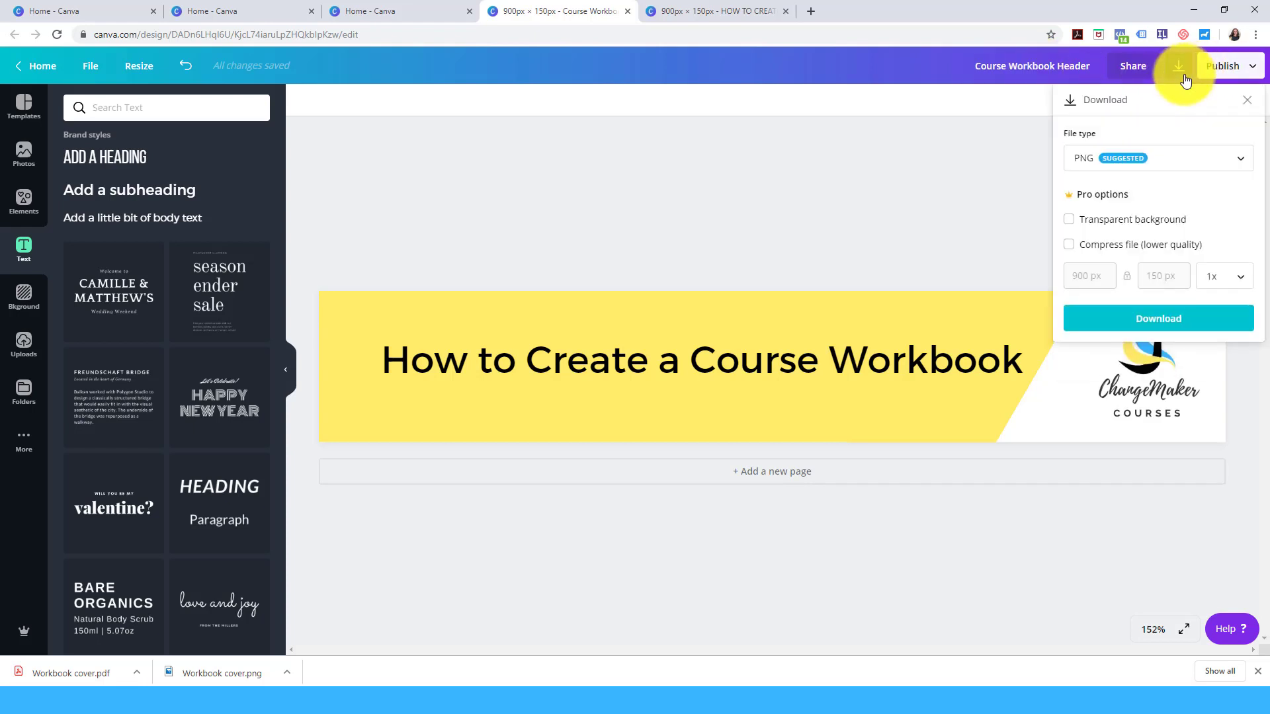
{"action": "left_click", "coordinate": [1178, 326]}
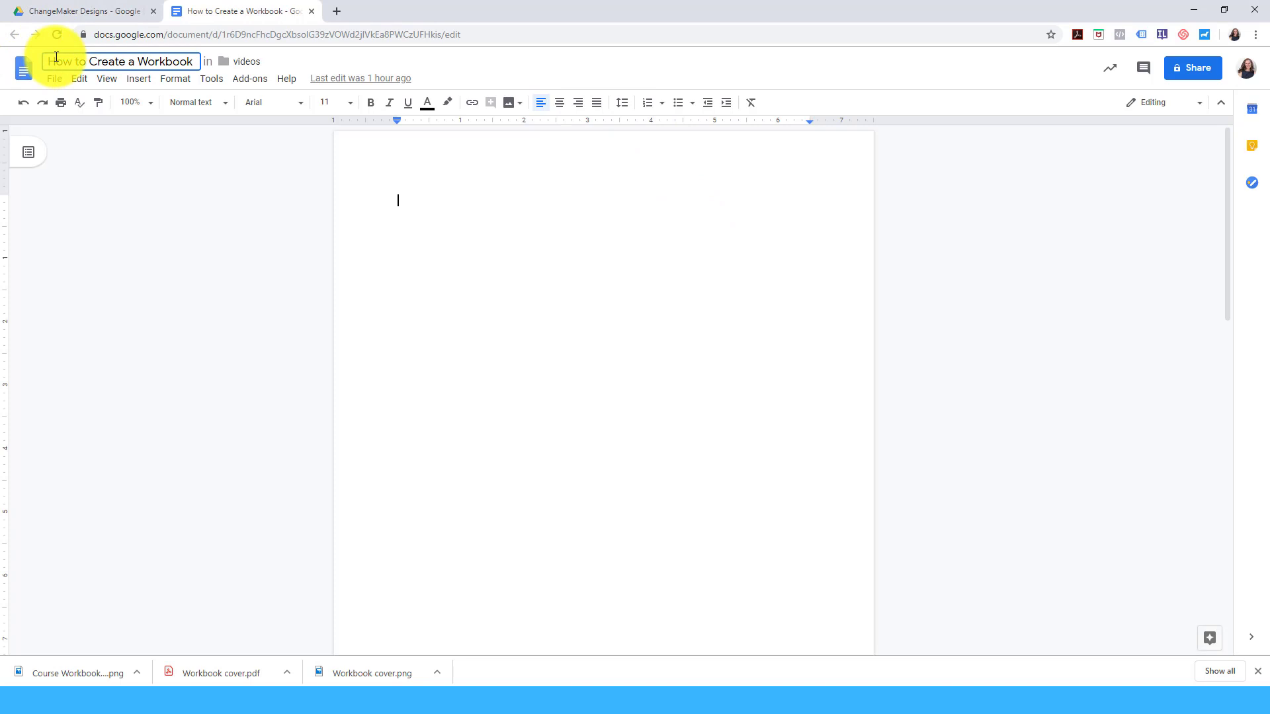
- In the Google Docs document "How to Create a Workbook", insert a page header
{"action": "left_click", "coordinate": [56, 58]}
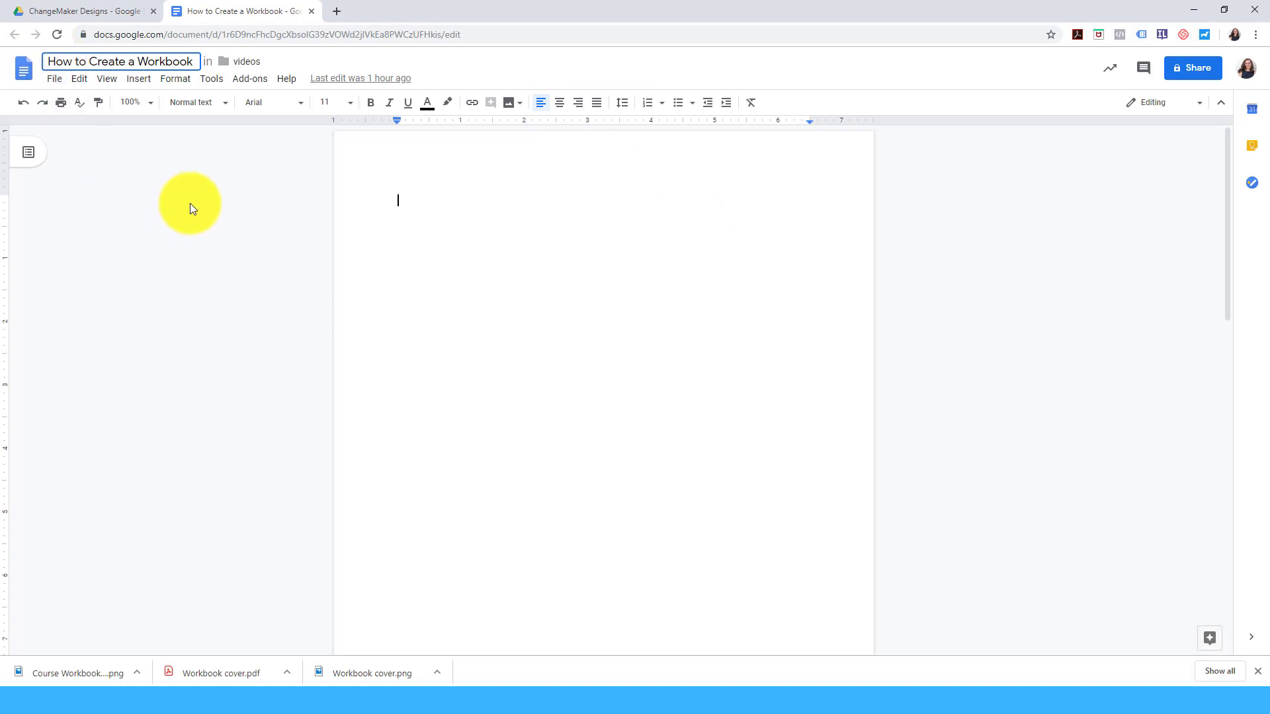
{"action": "left_click", "coordinate": [147, 86]}
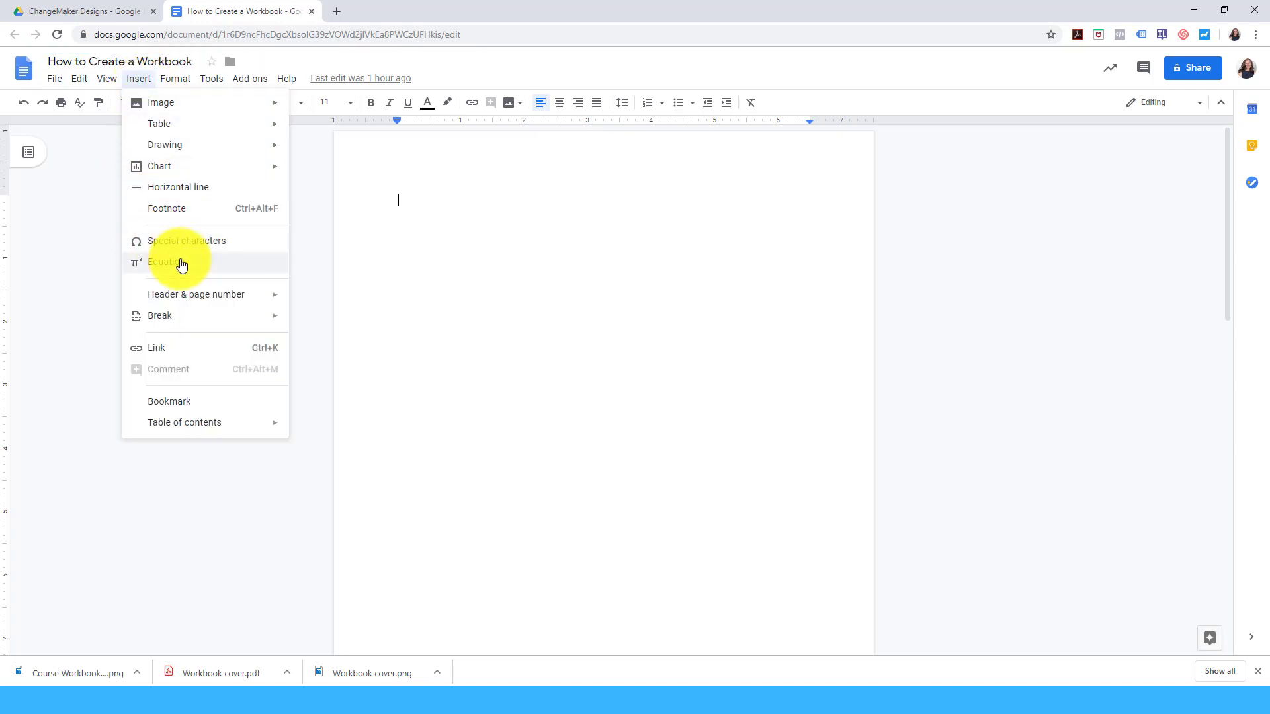
{"action": "mouse_move", "coordinate": [218, 302]}
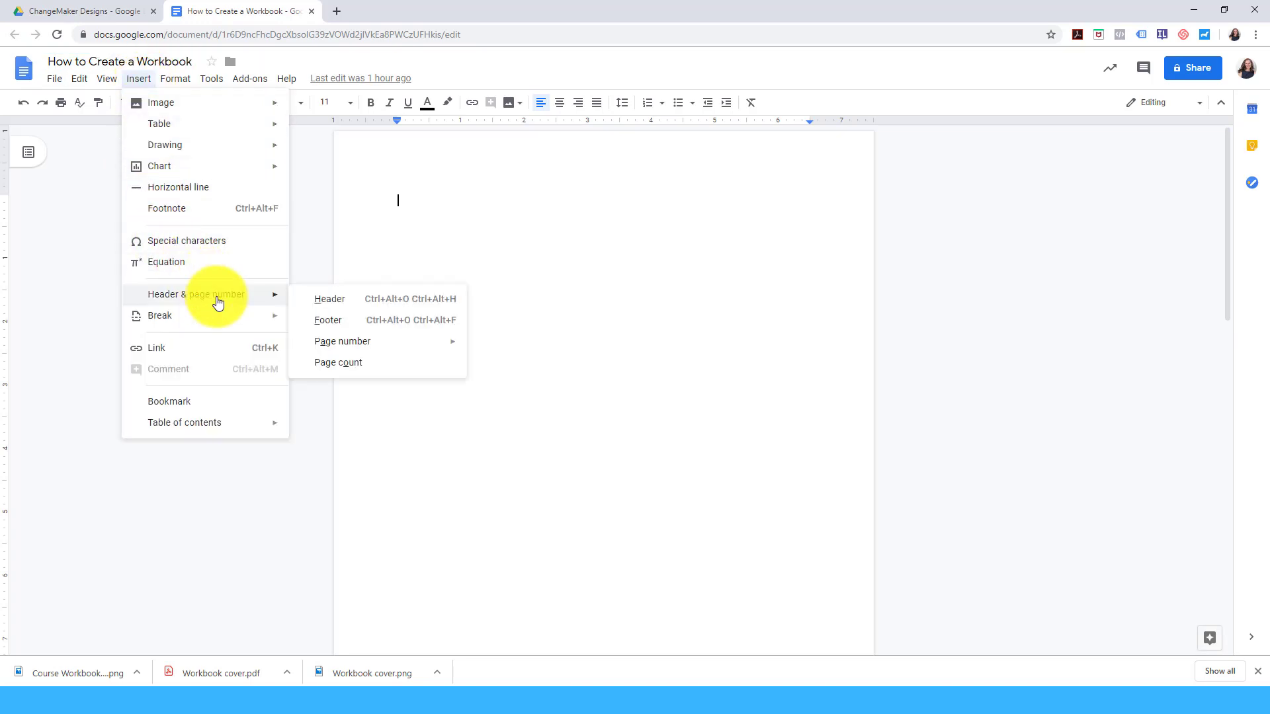
{"action": "left_click", "coordinate": [336, 306]}
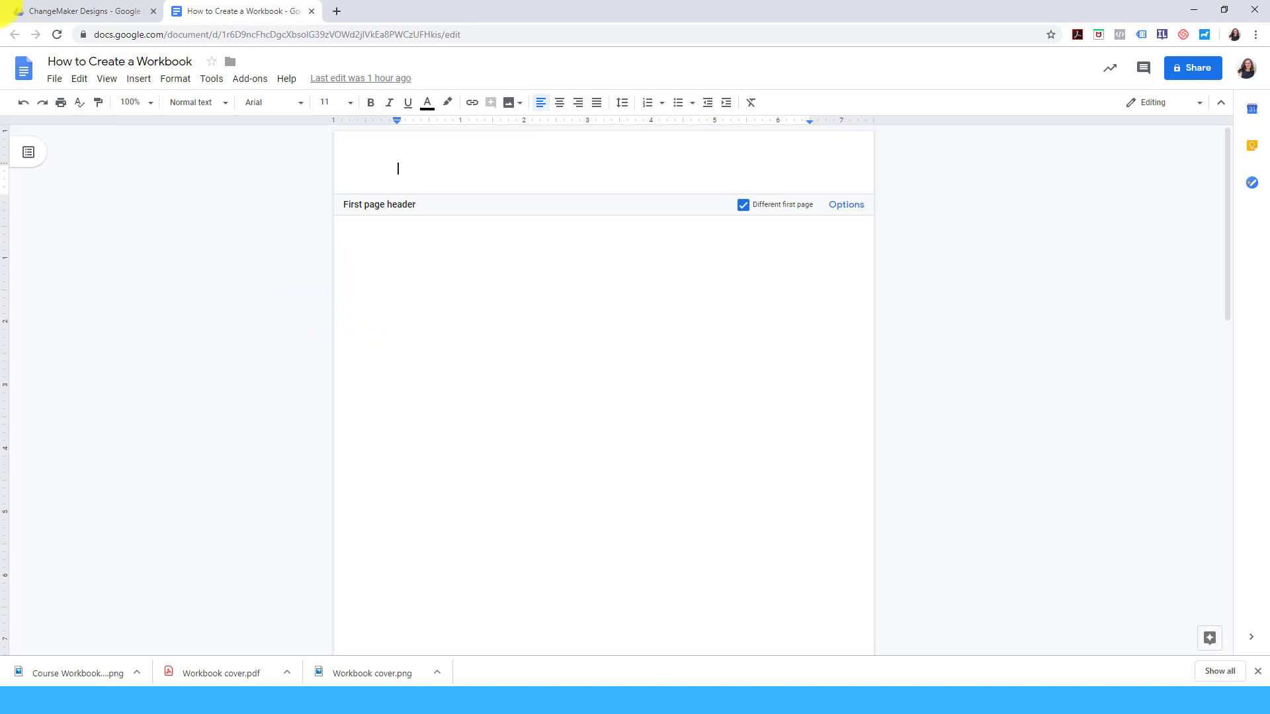
- Insert the image "HOW TO CREATE A COURSE WORKBOOK" from the computer's Downloads folder into the first page header
{"action": "left_click", "coordinate": [136, 84]}
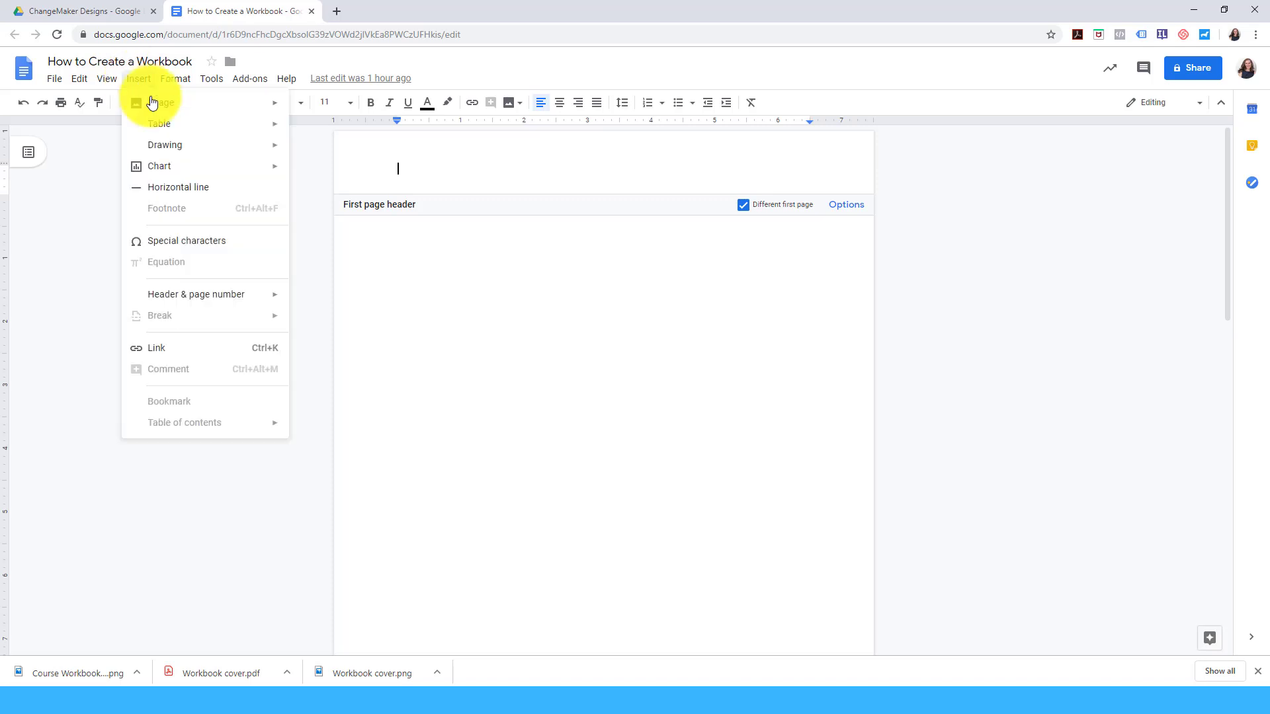
{"action": "mouse_move", "coordinate": [202, 108]}
{"action": "left_click", "coordinate": [289, 109]}
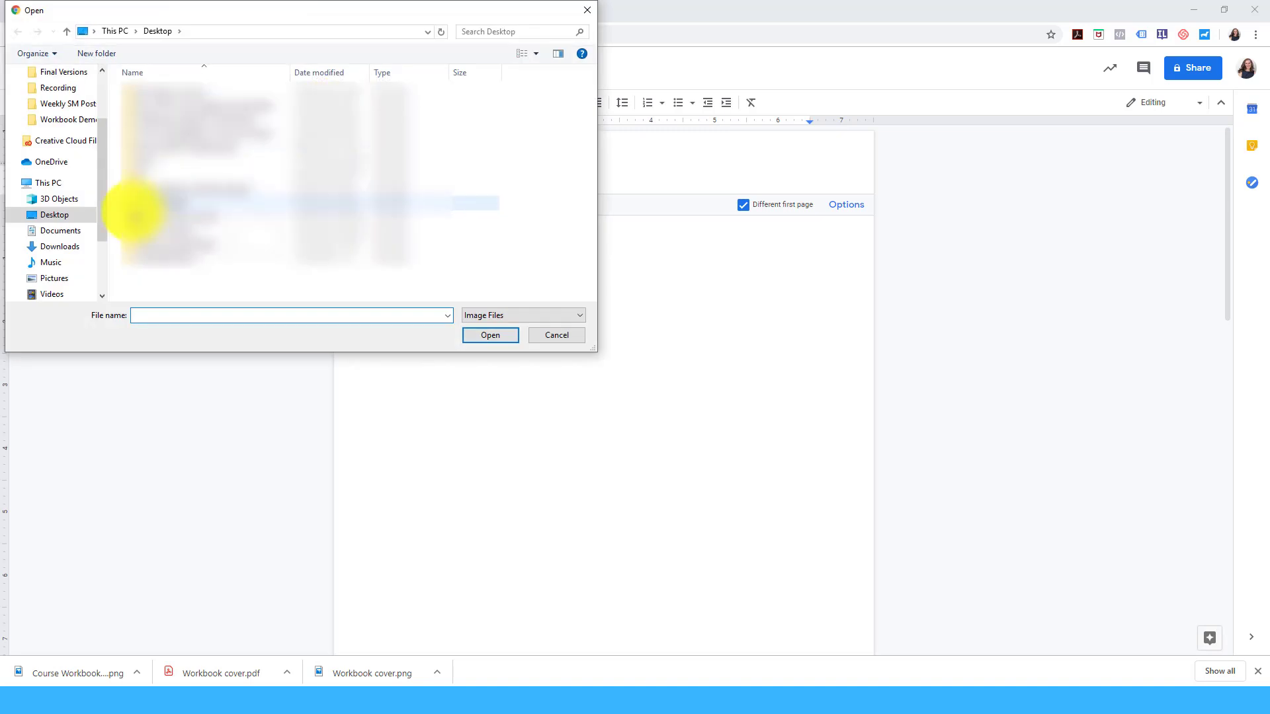
{"action": "left_click", "coordinate": [60, 247]}
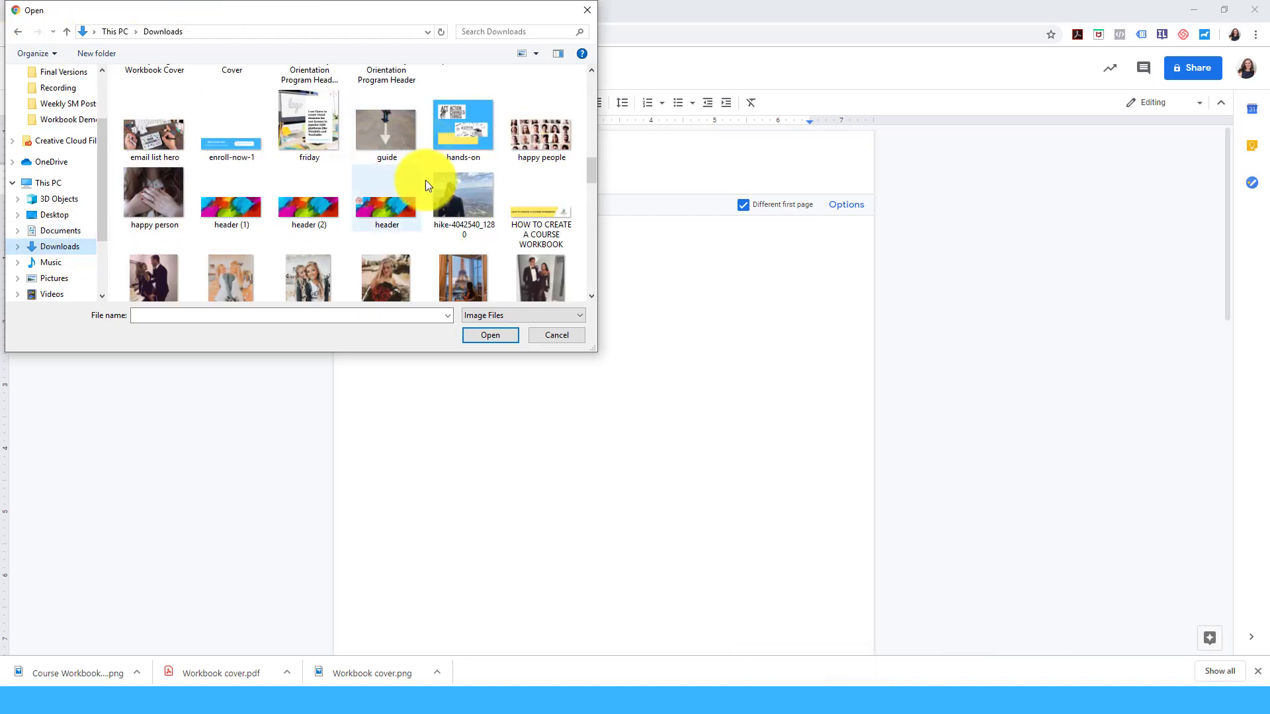
{"action": "left_click", "coordinate": [540, 213]}
{"action": "left_click", "coordinate": [476, 339]}
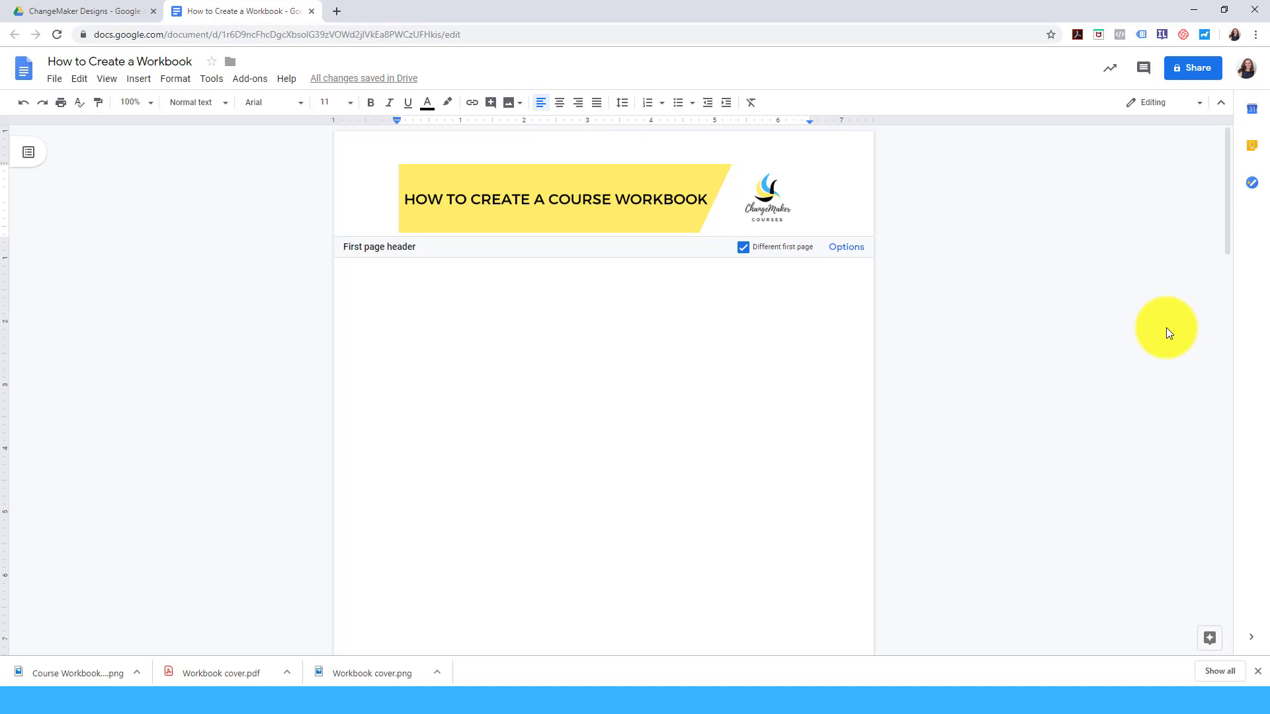
- Set the header image to wrap text with a 0" margin
{"action": "left_click", "coordinate": [578, 201]}
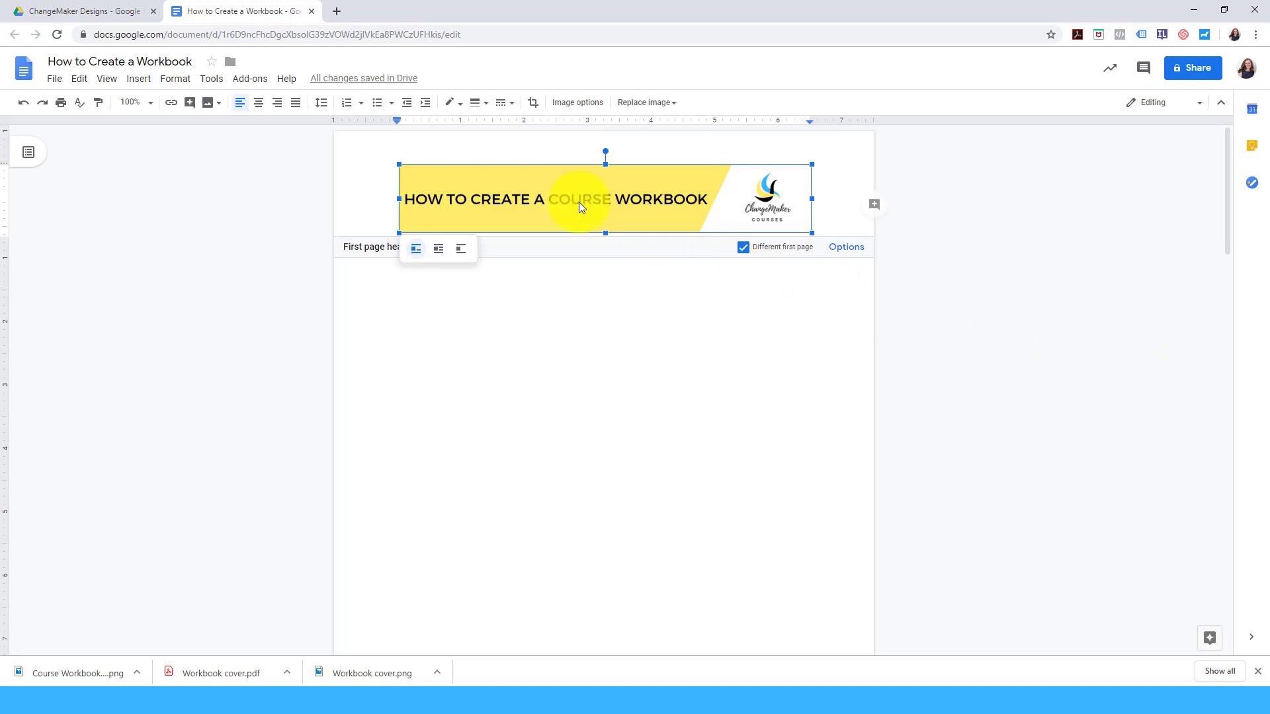
{"action": "left_click", "coordinate": [416, 250]}
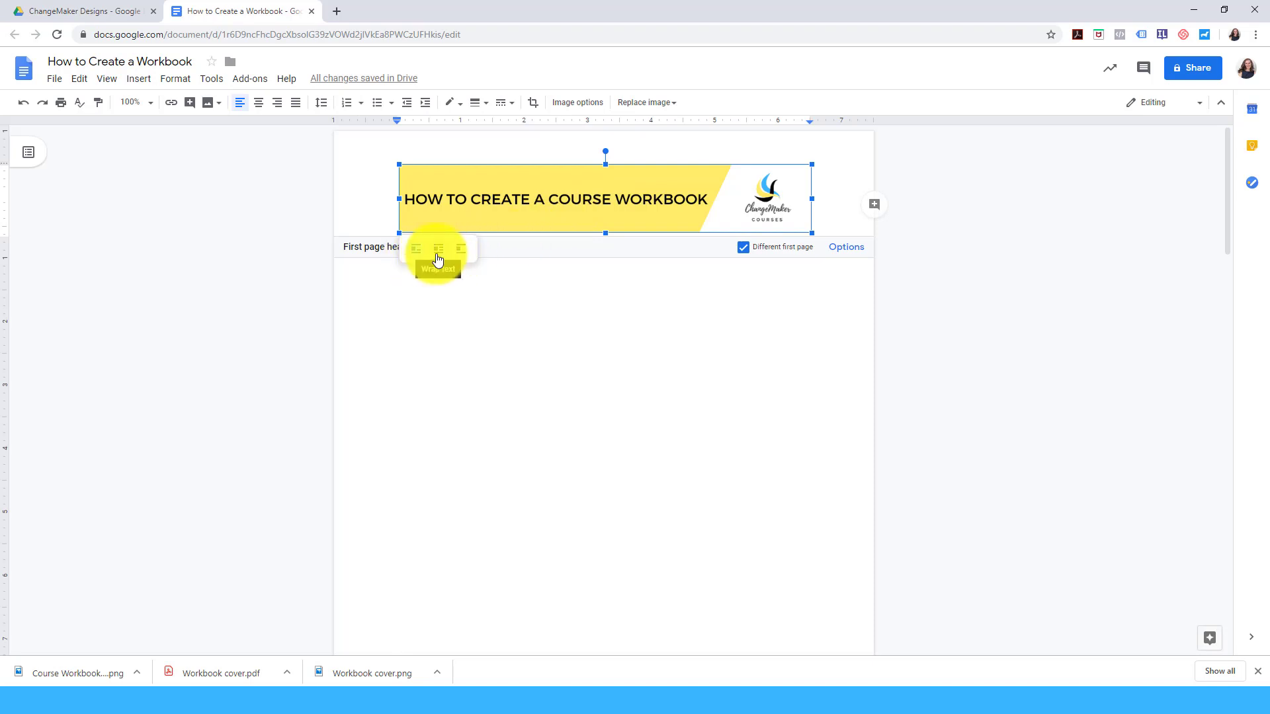
{"action": "left_click", "coordinate": [438, 250]}
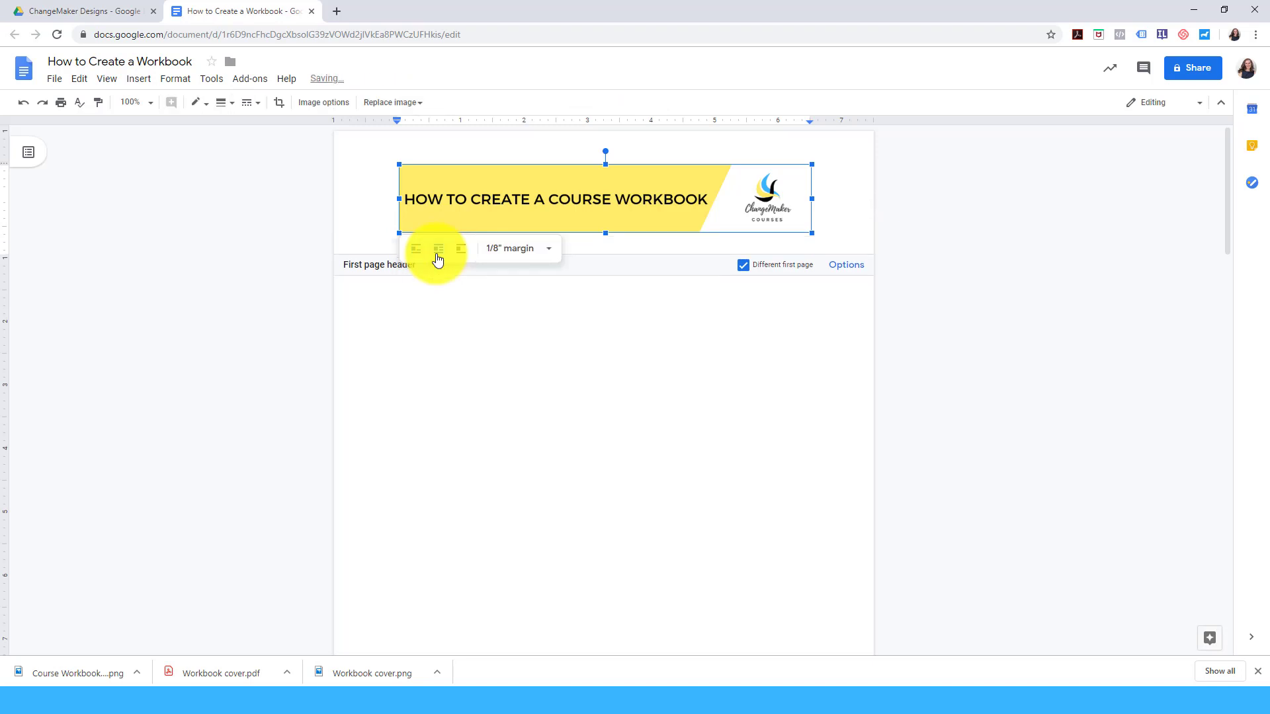
{"action": "left_click", "coordinate": [548, 255]}
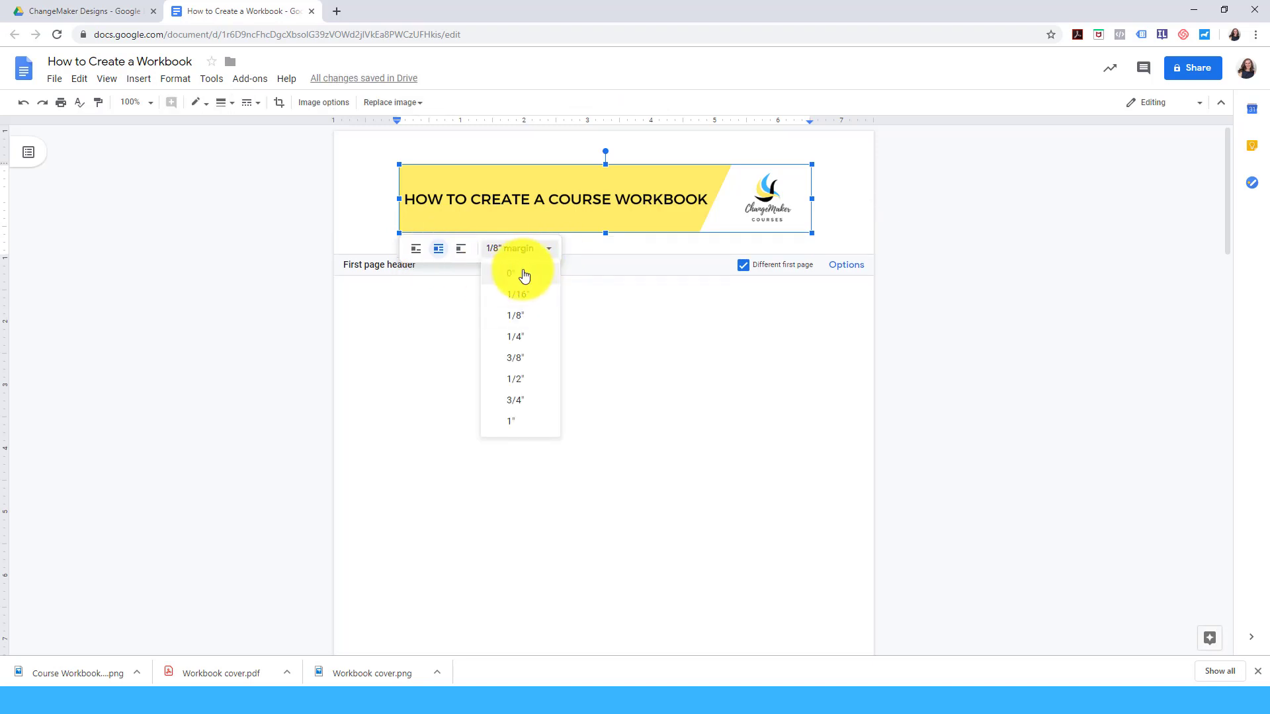
{"action": "left_click", "coordinate": [522, 277]}
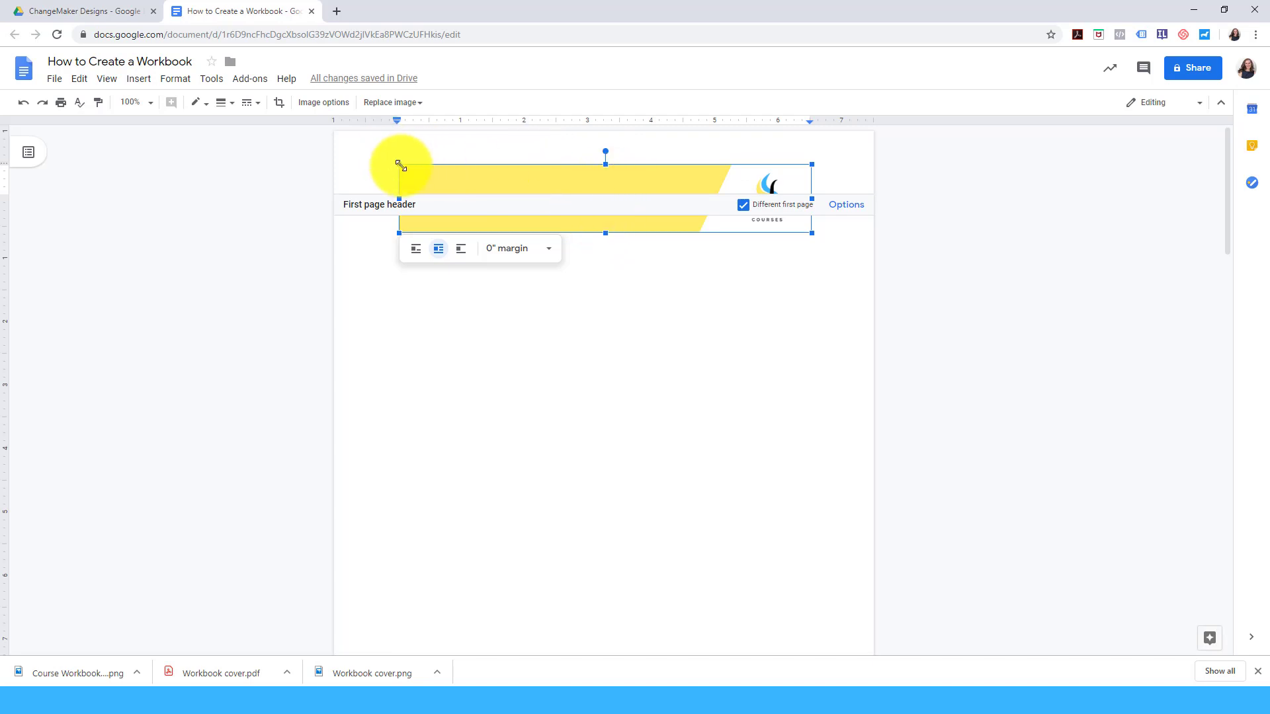
- Enlarge the header image to span the full page width and align it with the page edges
{"action": "mouse_move", "coordinate": [400, 165]}
{"action": "left_mouse_down"}
{"action": "mouse_move", "coordinate": [391, 153]}
{"action": "mouse_move", "coordinate": [414, 154]}
{"action": "left_mouse_up"}
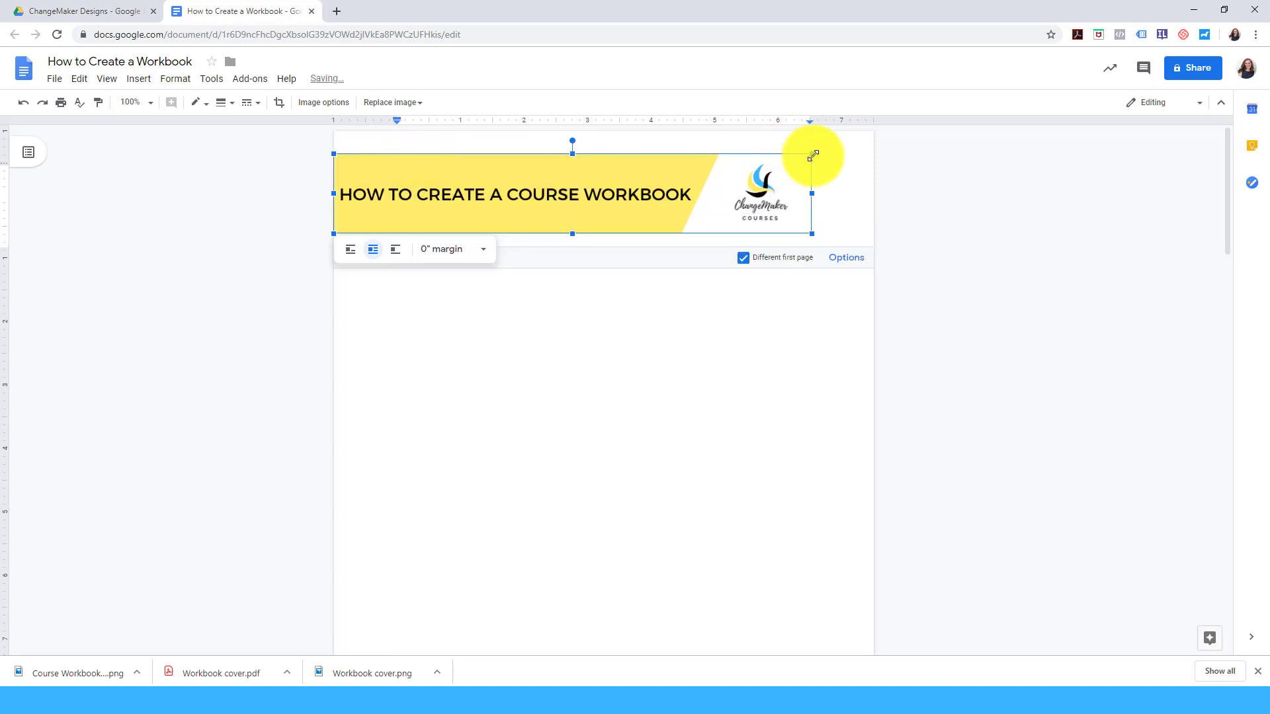
{"action": "left_click_drag", "start_coordinate": [811, 153], "coordinate": [874, 144]}
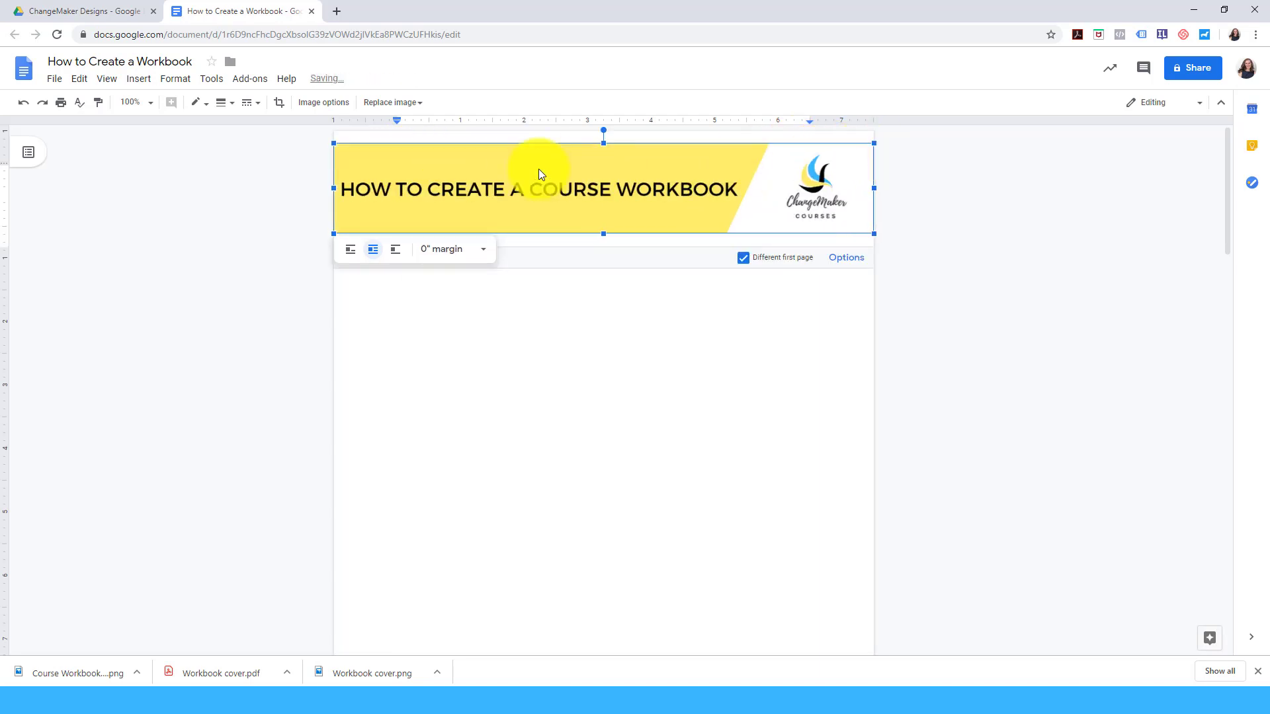
{"action": "mouse_move", "coordinate": [336, 141]}
{"action": "left_mouse_down"}
{"action": "mouse_move", "coordinate": [313, 139]}
{"action": "mouse_move", "coordinate": [335, 144]}
{"action": "left_mouse_up"}
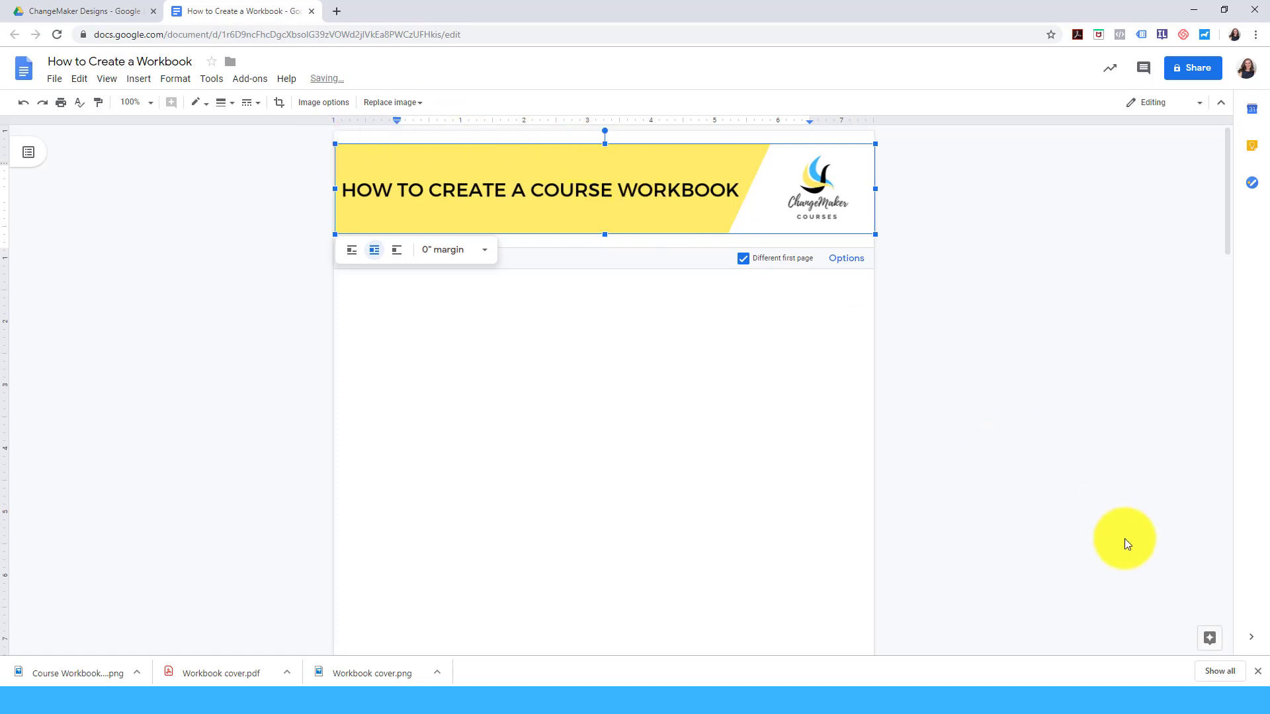
{"action": "left_click", "coordinate": [1072, 274]}
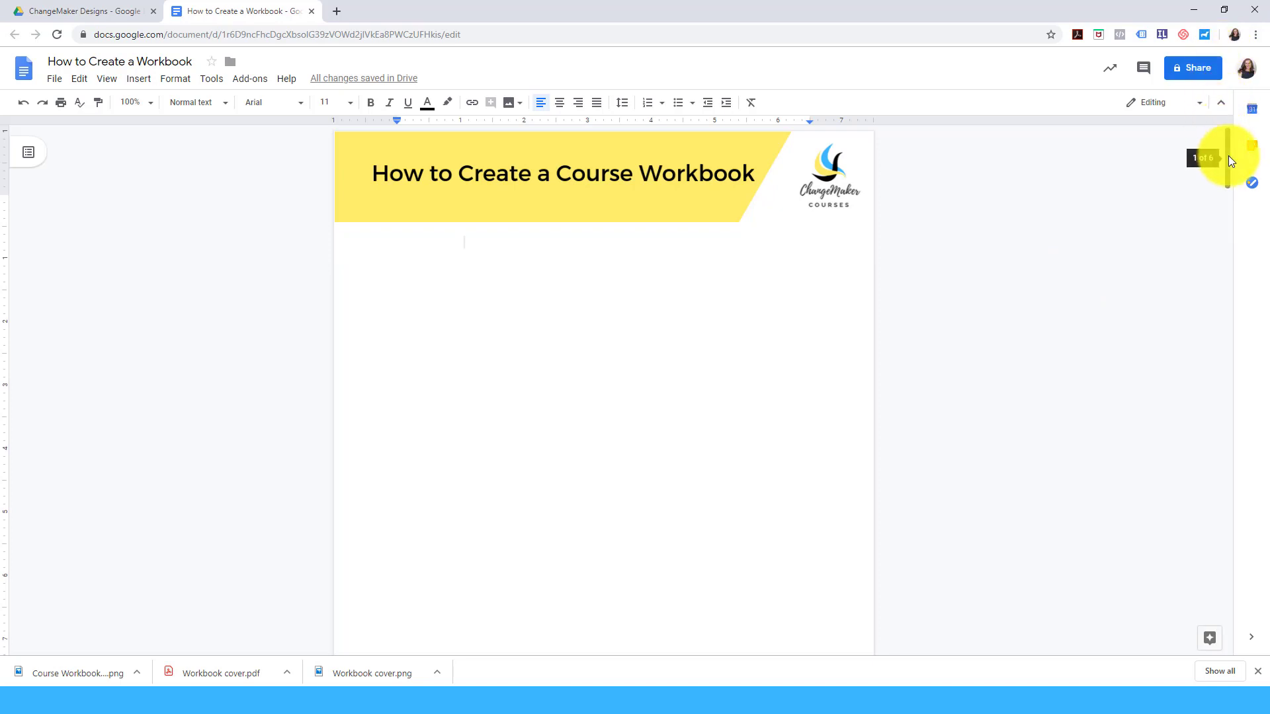
- Insert the image "Workbook cover" from the computer's Downloads folder into the document body
{"action": "left_click_drag", "start_coordinate": [1228, 156], "coordinate": [1244, 133]}
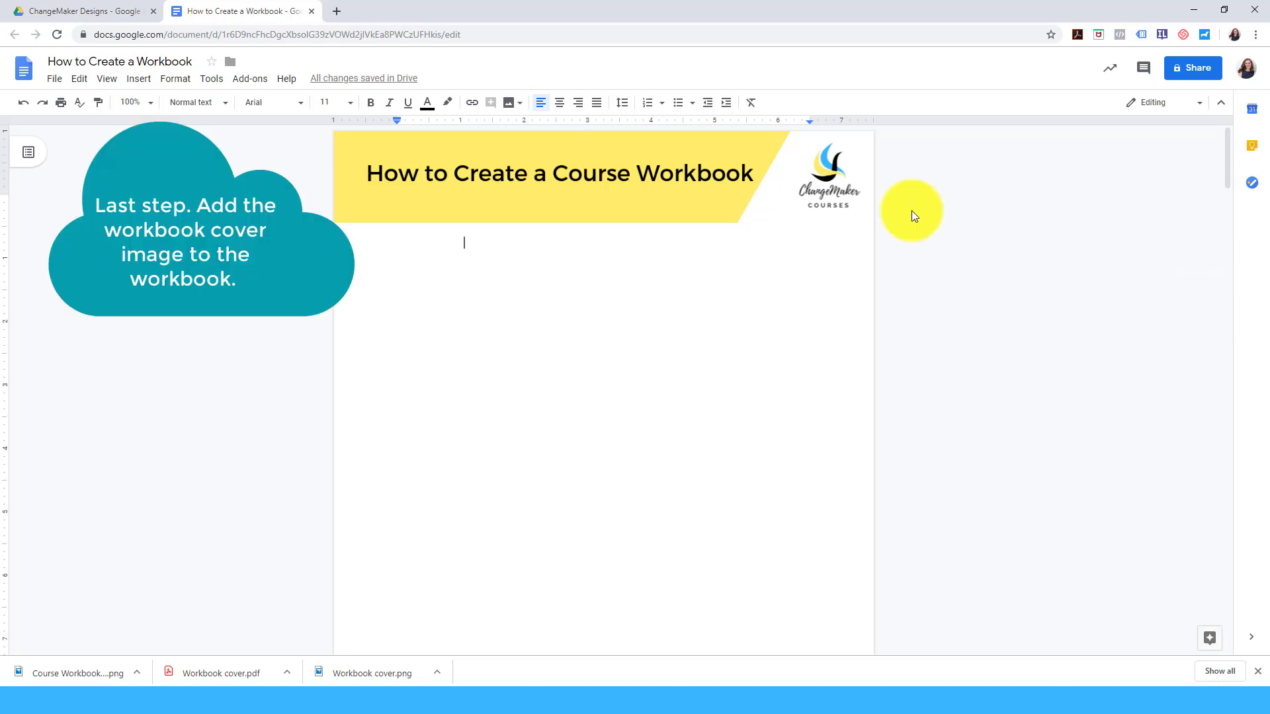
{"action": "left_click", "coordinate": [136, 80]}
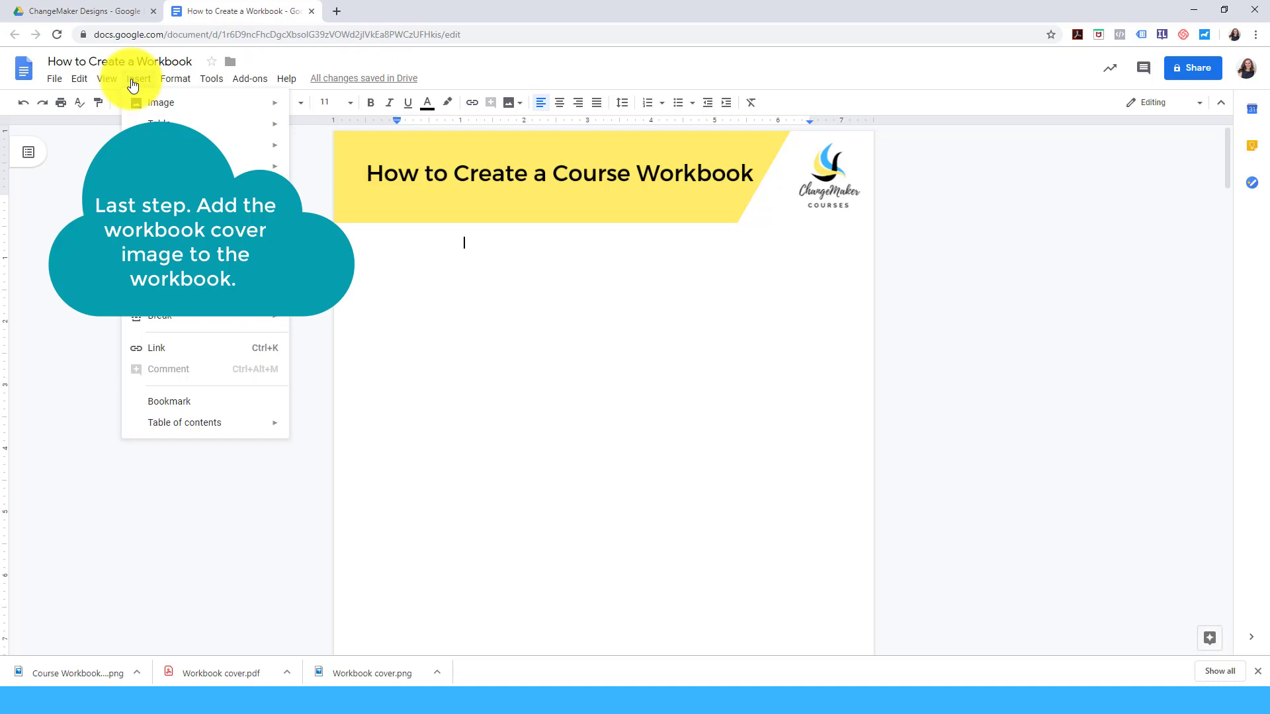
{"action": "mouse_move", "coordinate": [219, 111]}
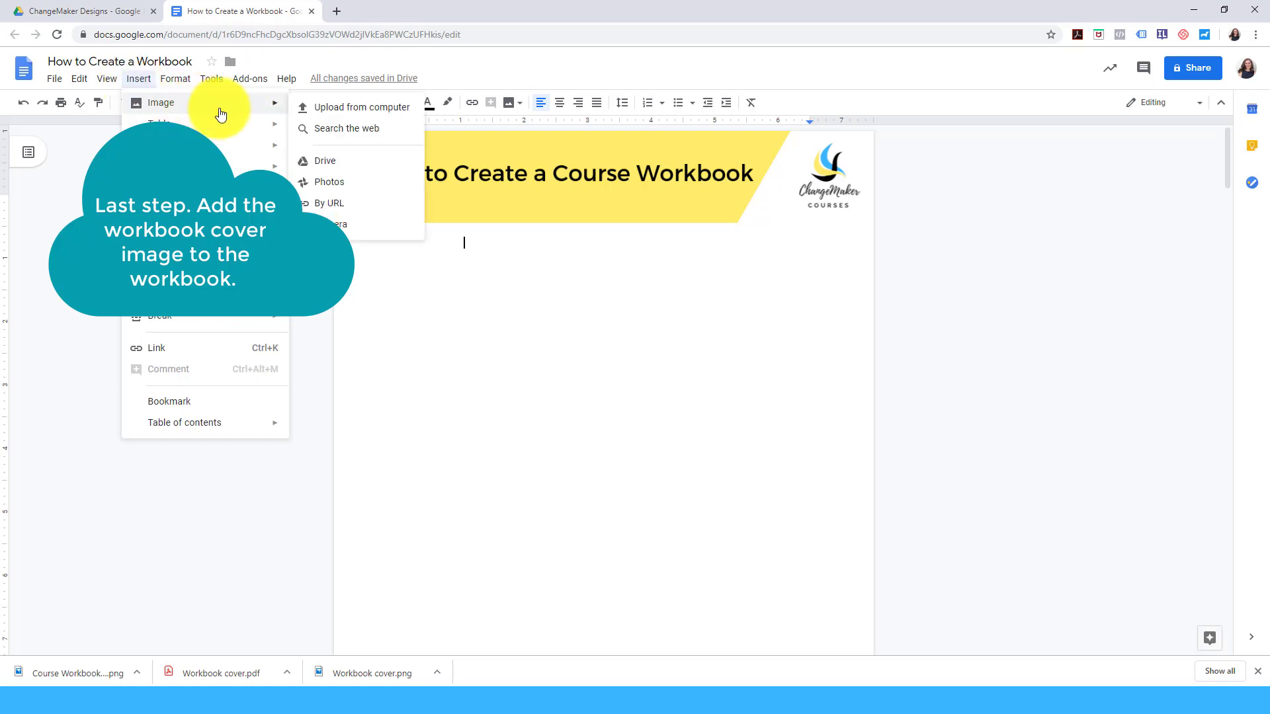
{"action": "left_click", "coordinate": [342, 109]}
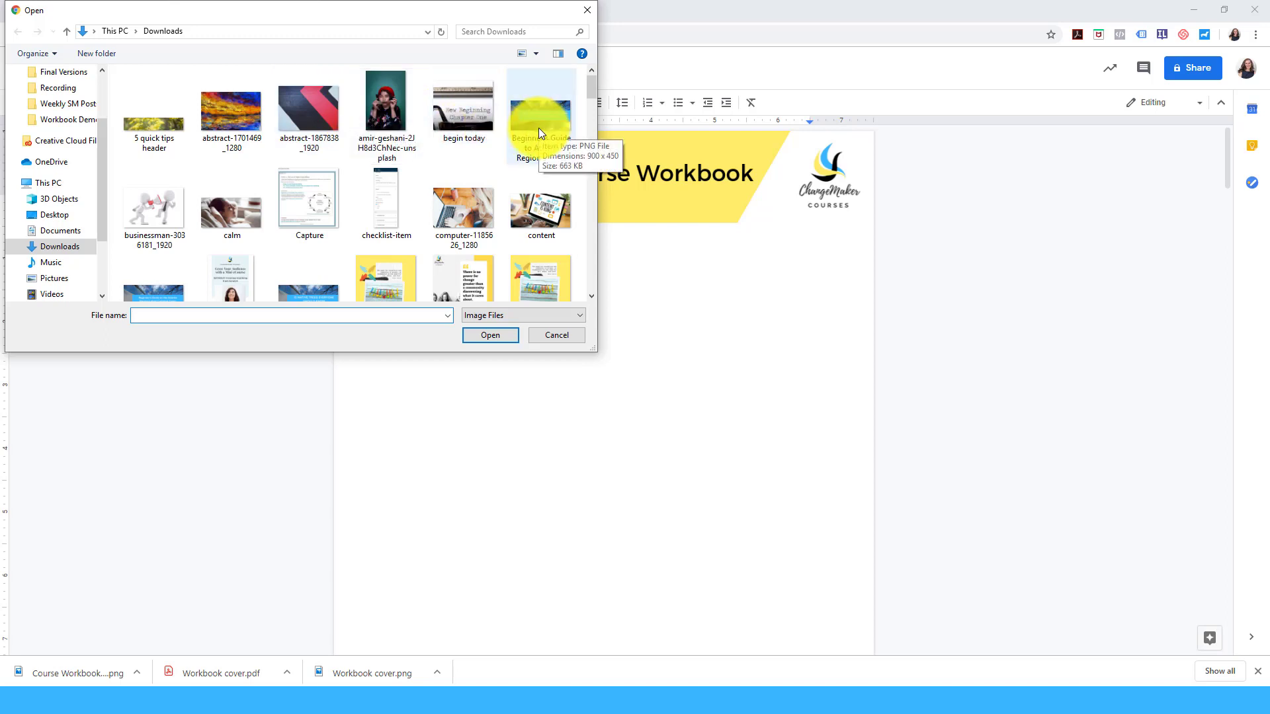
{"action": "scroll", "coordinate": [538, 129], "scroll_direction": "down", "scroll_amount": 15}
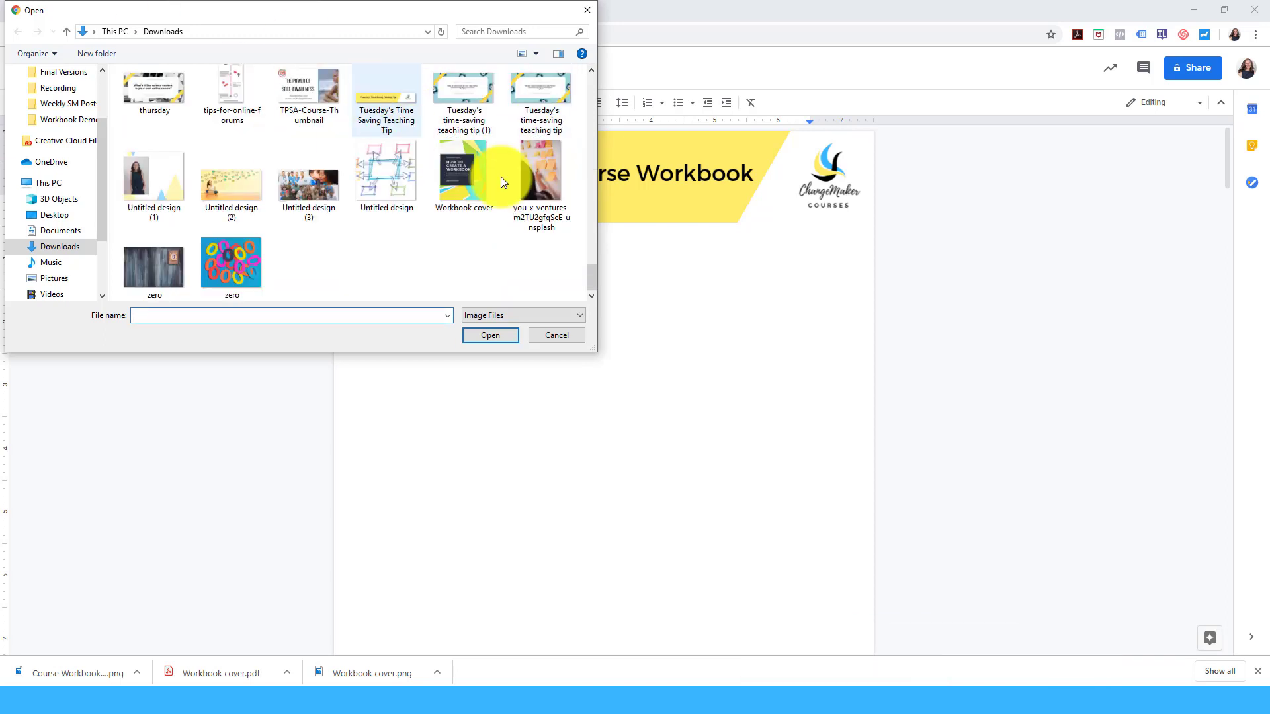
{"action": "left_click", "coordinate": [473, 185]}
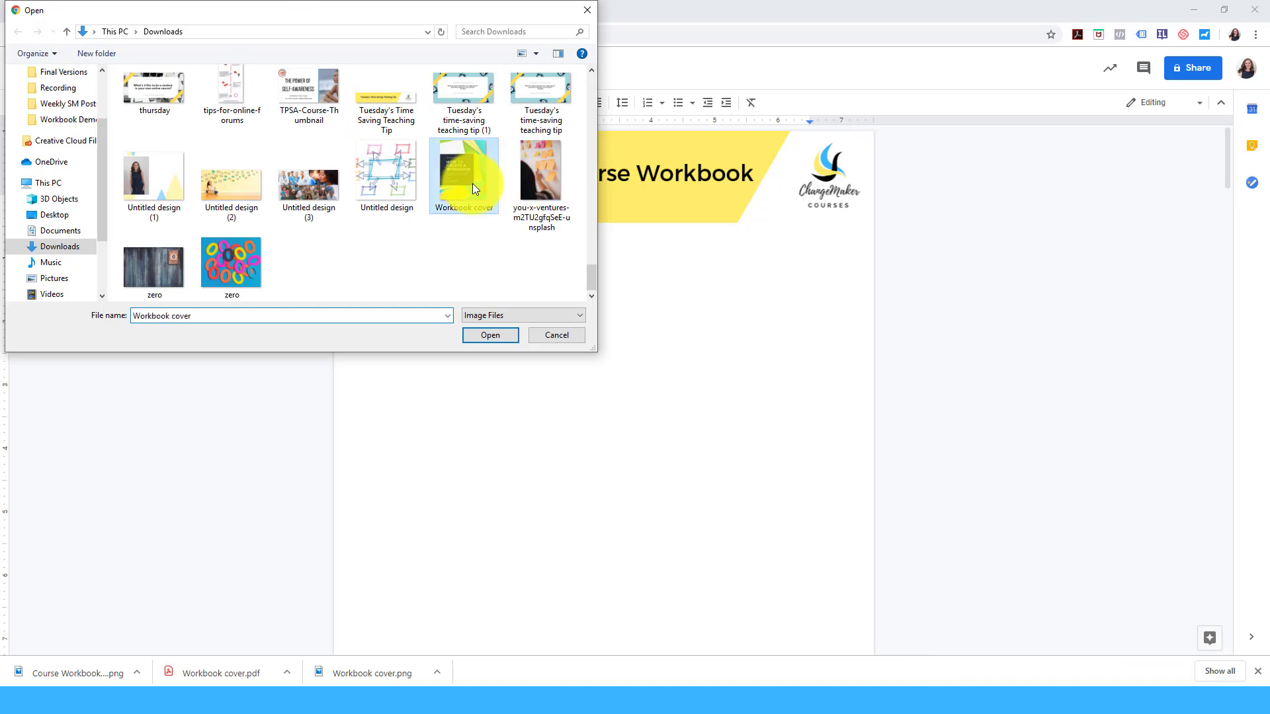
{"action": "left_click", "coordinate": [495, 339]}
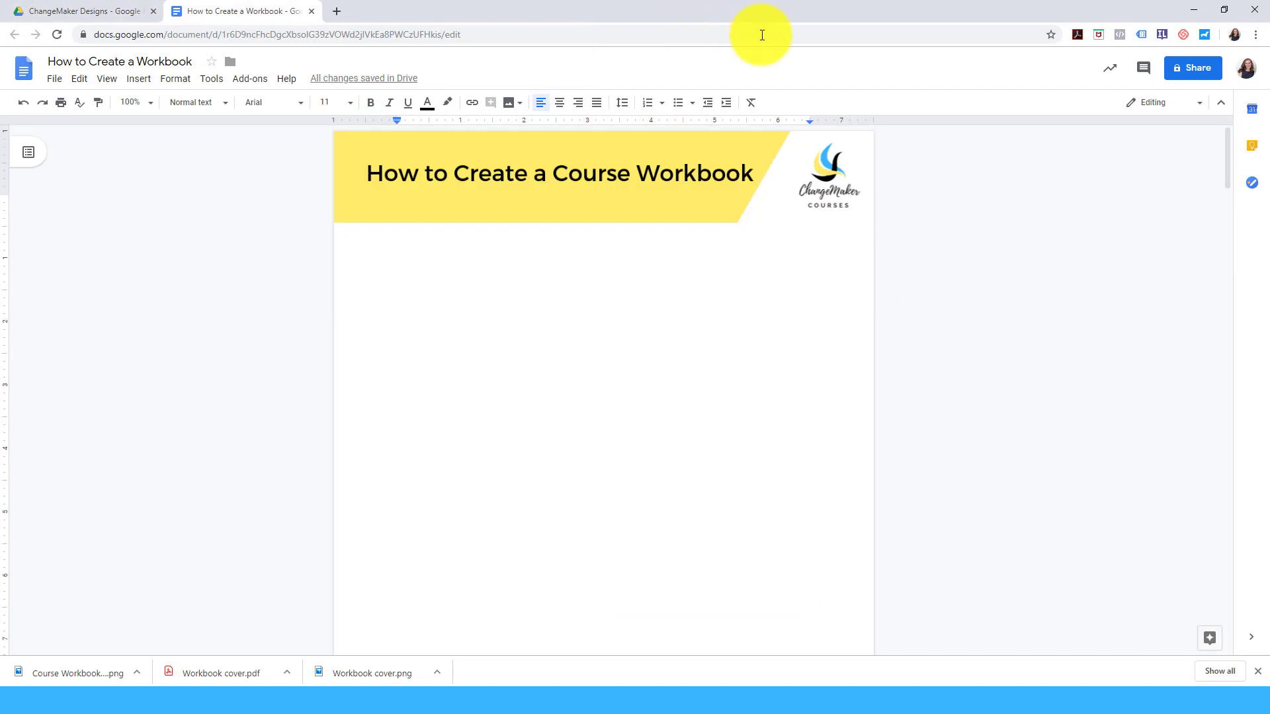
- Shrink the cover image slightly and move it onto the first page below the header banner
{"action": "scroll", "coordinate": [1221, 233], "scroll_direction": "up", "scroll_amount": 4}
{"action": "left_click_drag", "start_coordinate": [1217, 229], "coordinate": [1212, 269]}
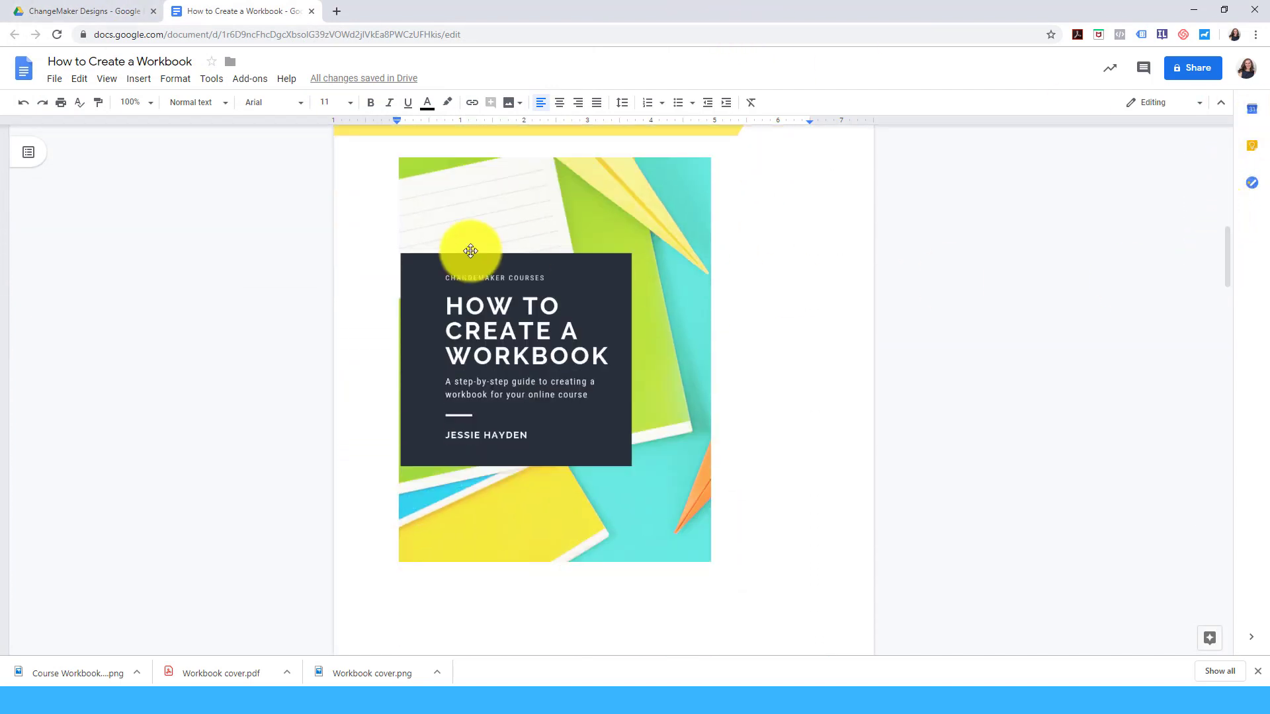
{"action": "left_click", "coordinate": [427, 185]}
{"action": "left_click_drag", "start_coordinate": [398, 158], "coordinate": [410, 171]}
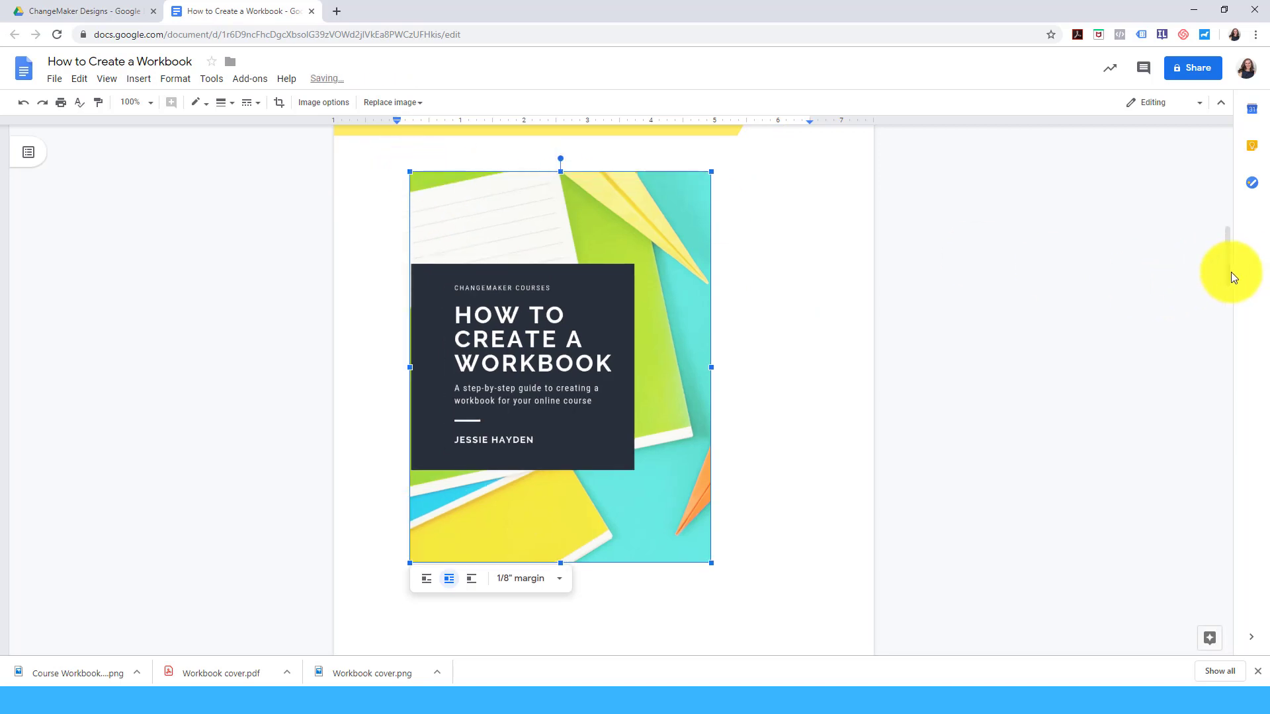
{"action": "left_click_drag", "start_coordinate": [1229, 275], "coordinate": [1228, 176]}
{"action": "left_click", "coordinate": [565, 350]}
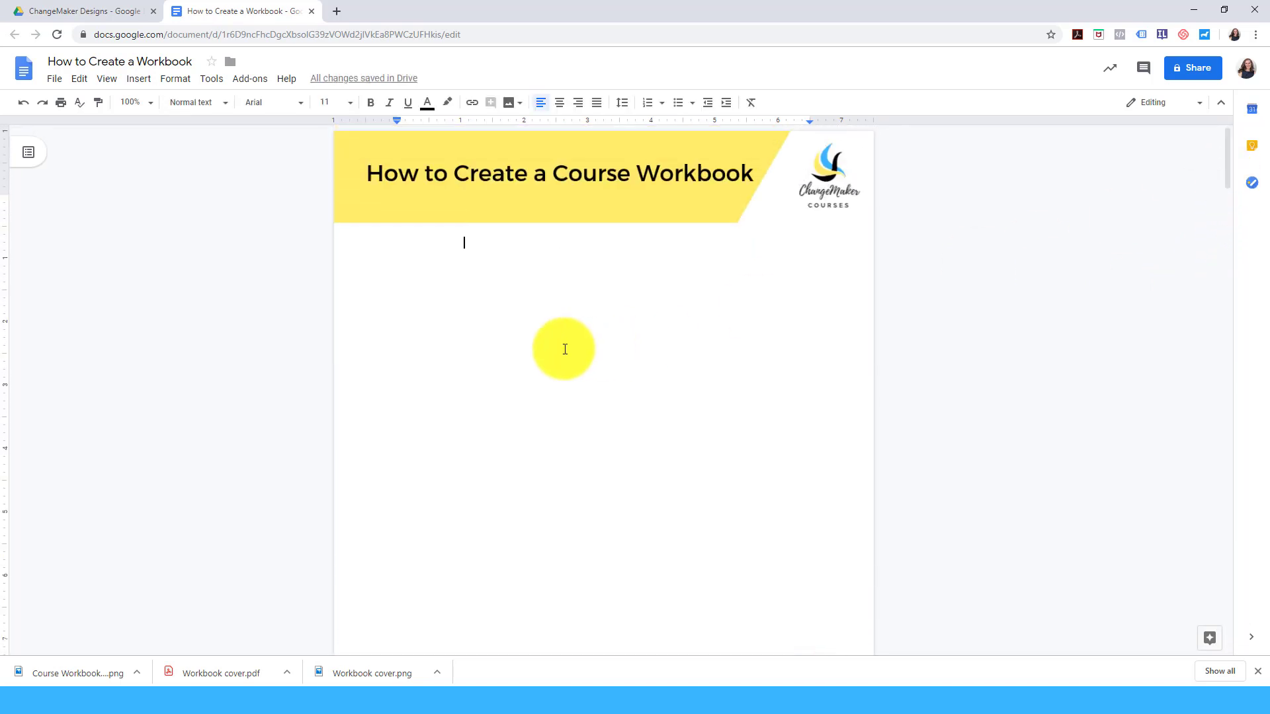
{"action": "key", "text": "ctrl+v"}
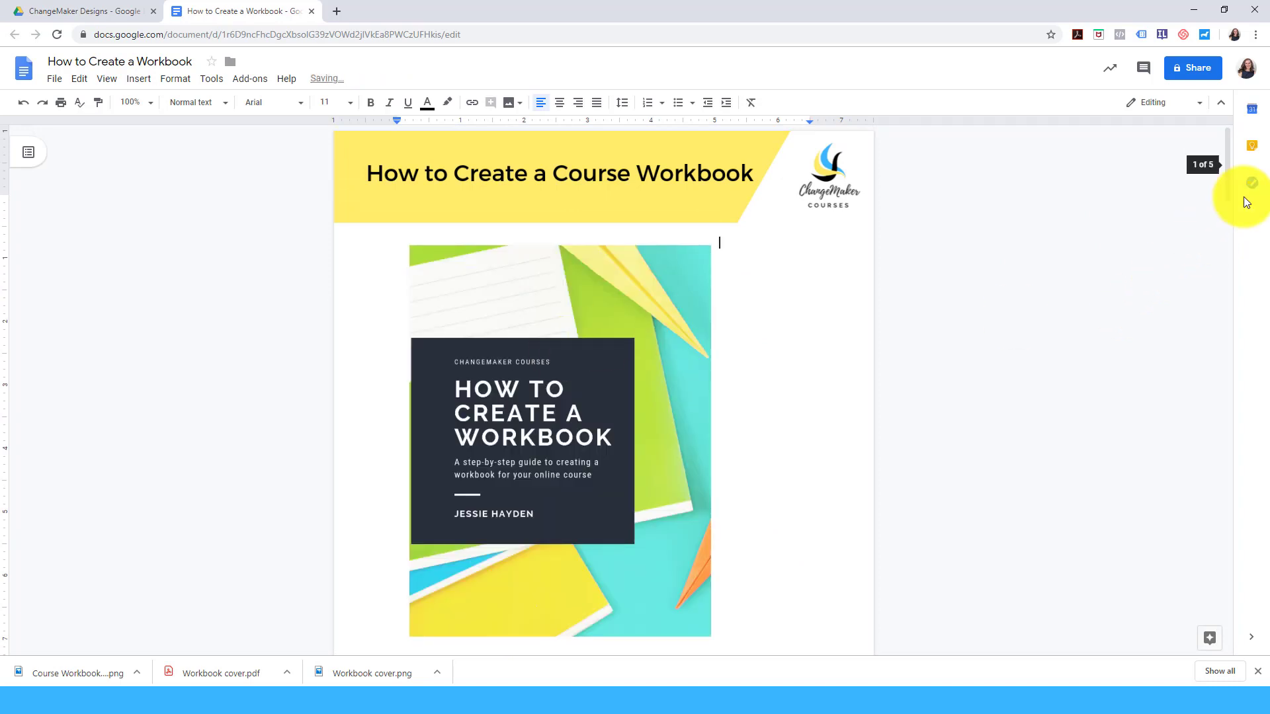
- Enable a different first page header so the banner is left off the cover page
{"action": "left_click_drag", "start_coordinate": [1228, 193], "coordinate": [1228, 207]}
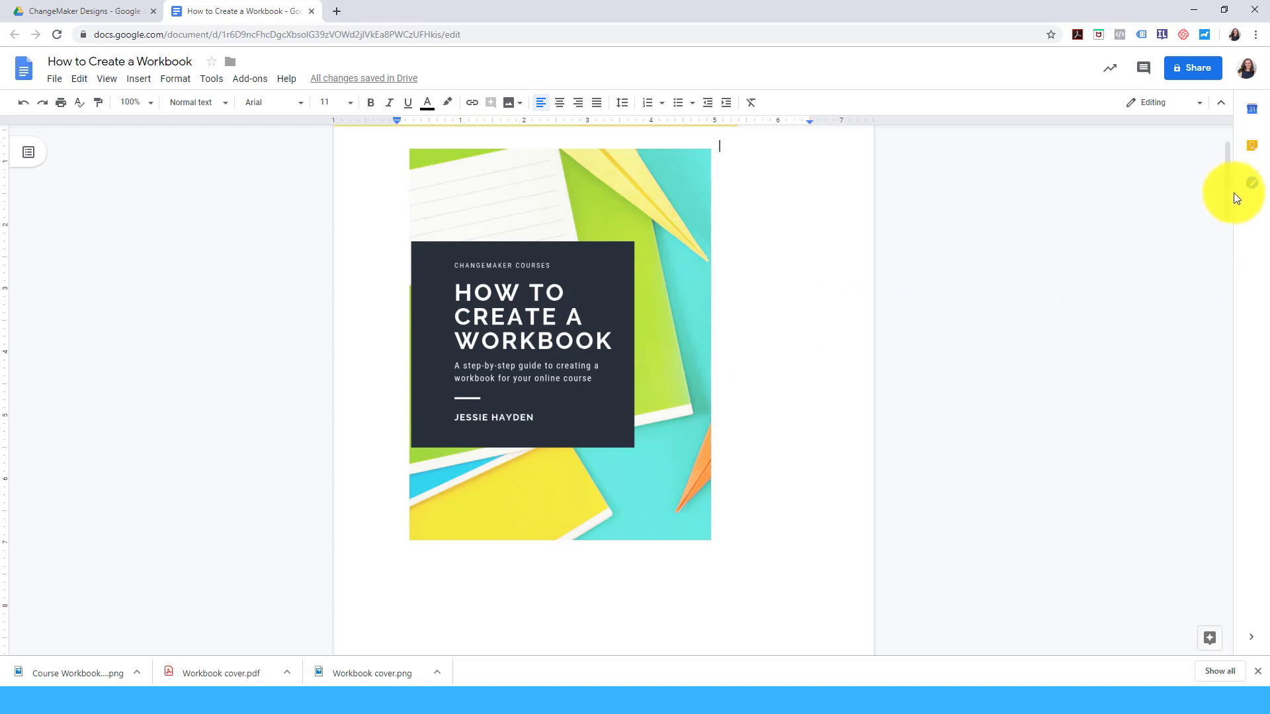
{"action": "left_click_drag", "start_coordinate": [1230, 193], "coordinate": [1124, 161]}
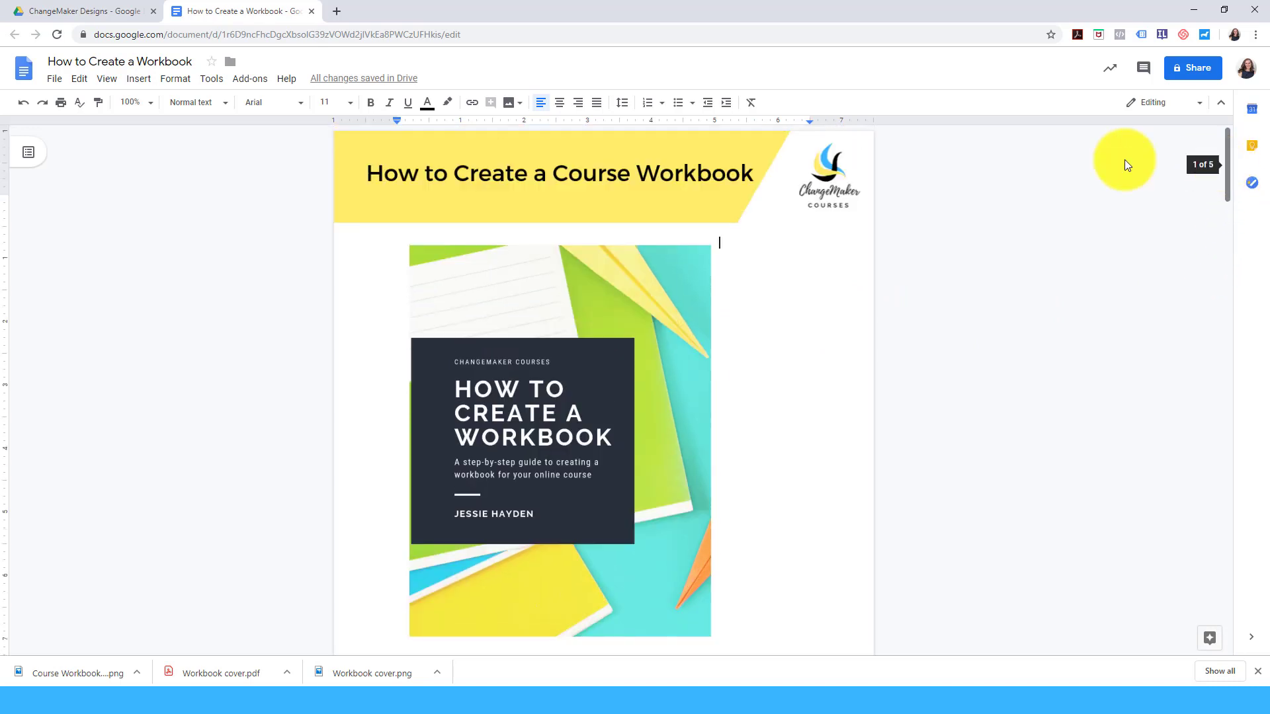
{"action": "left_click", "coordinate": [731, 178]}
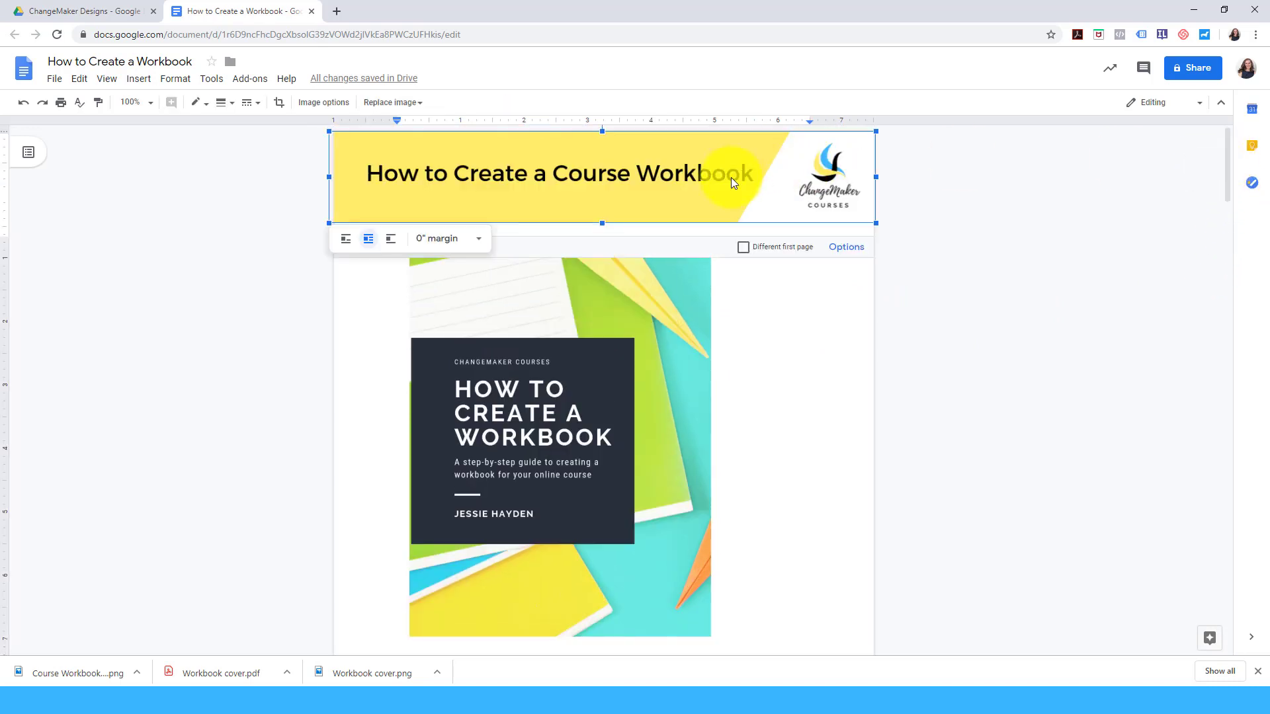
{"action": "left_click", "coordinate": [743, 247]}
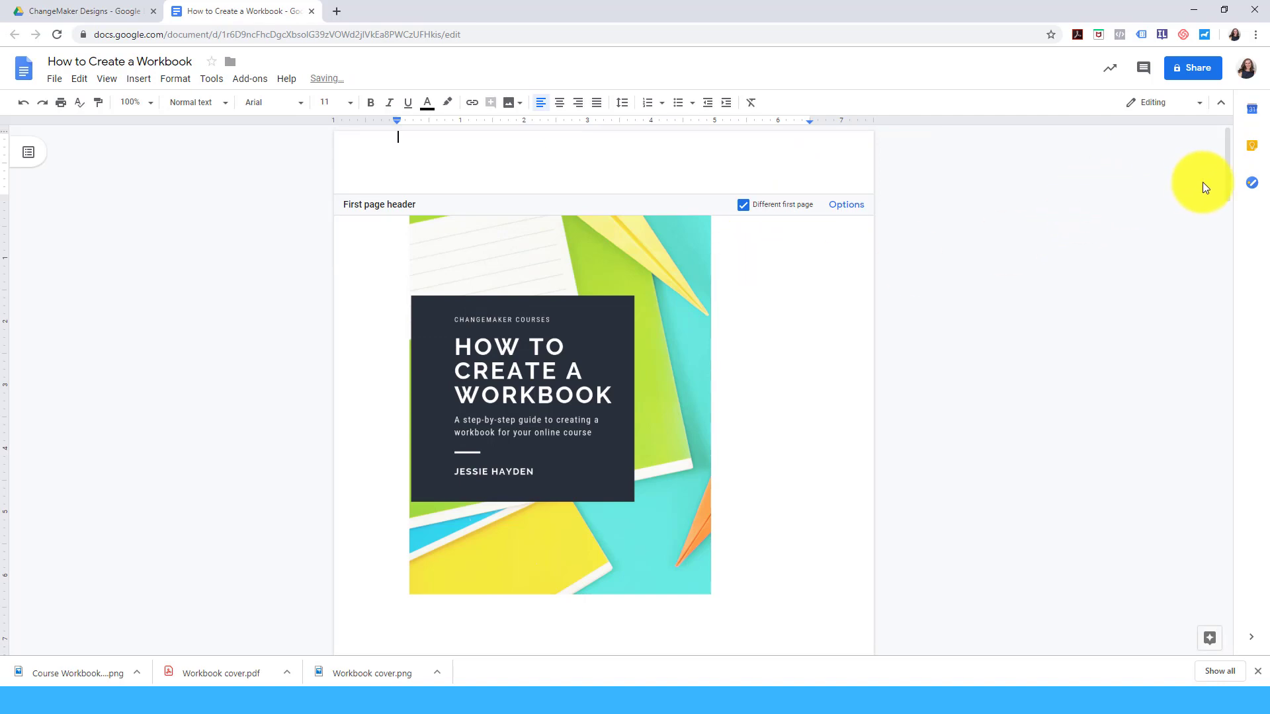
{"action": "left_click_drag", "start_coordinate": [1227, 184], "coordinate": [1228, 157]}
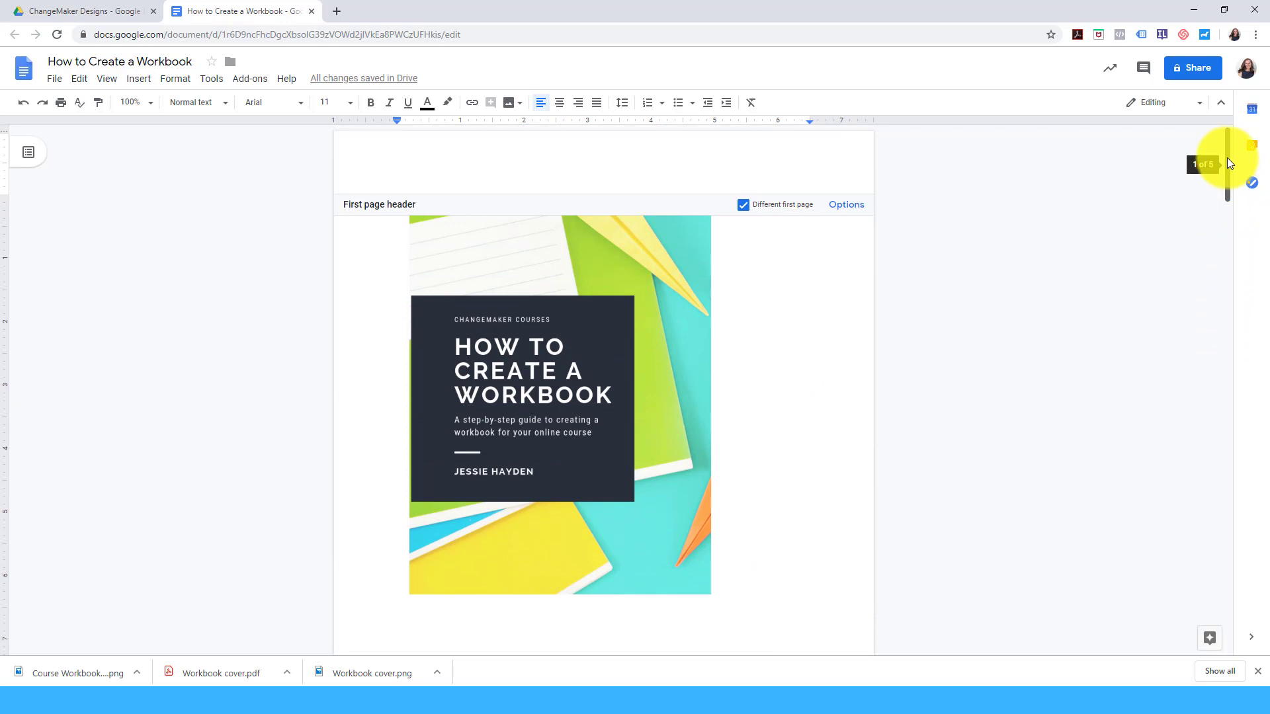
{"action": "left_click", "coordinate": [770, 313]}
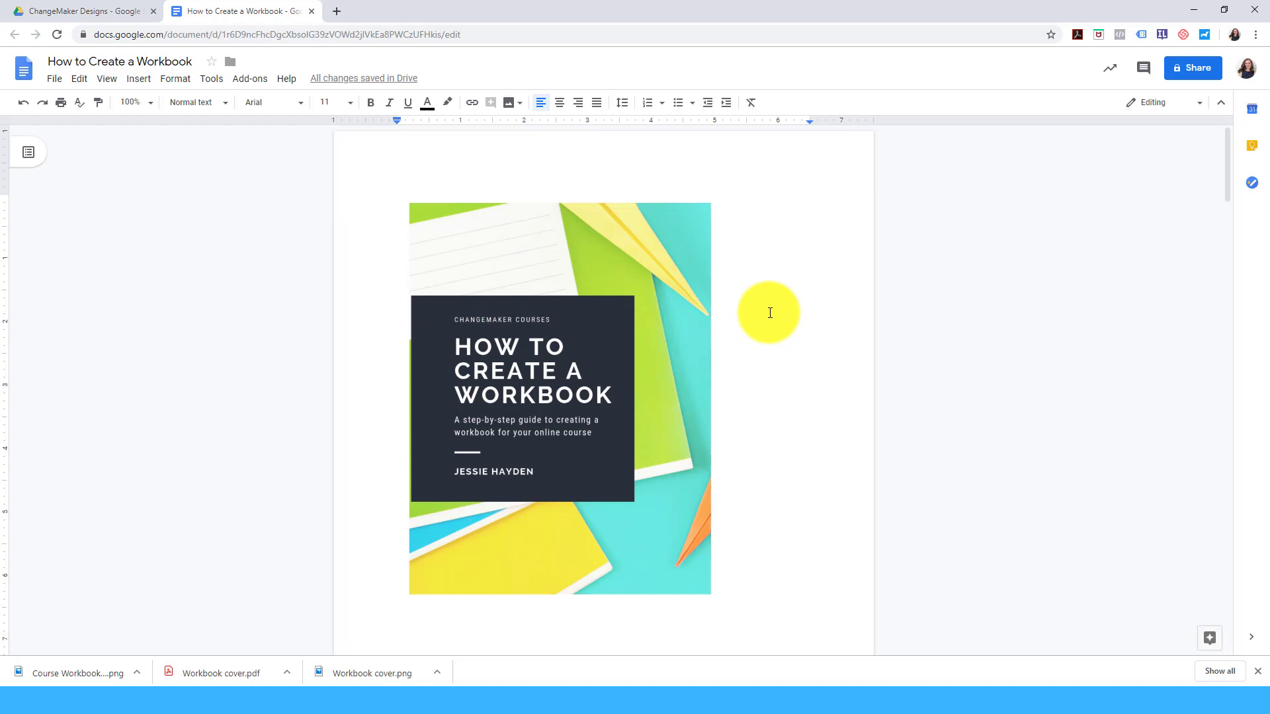
- Set the workbook cover image to wrap text with a 0" margin
{"action": "left_click", "coordinate": [613, 319]}
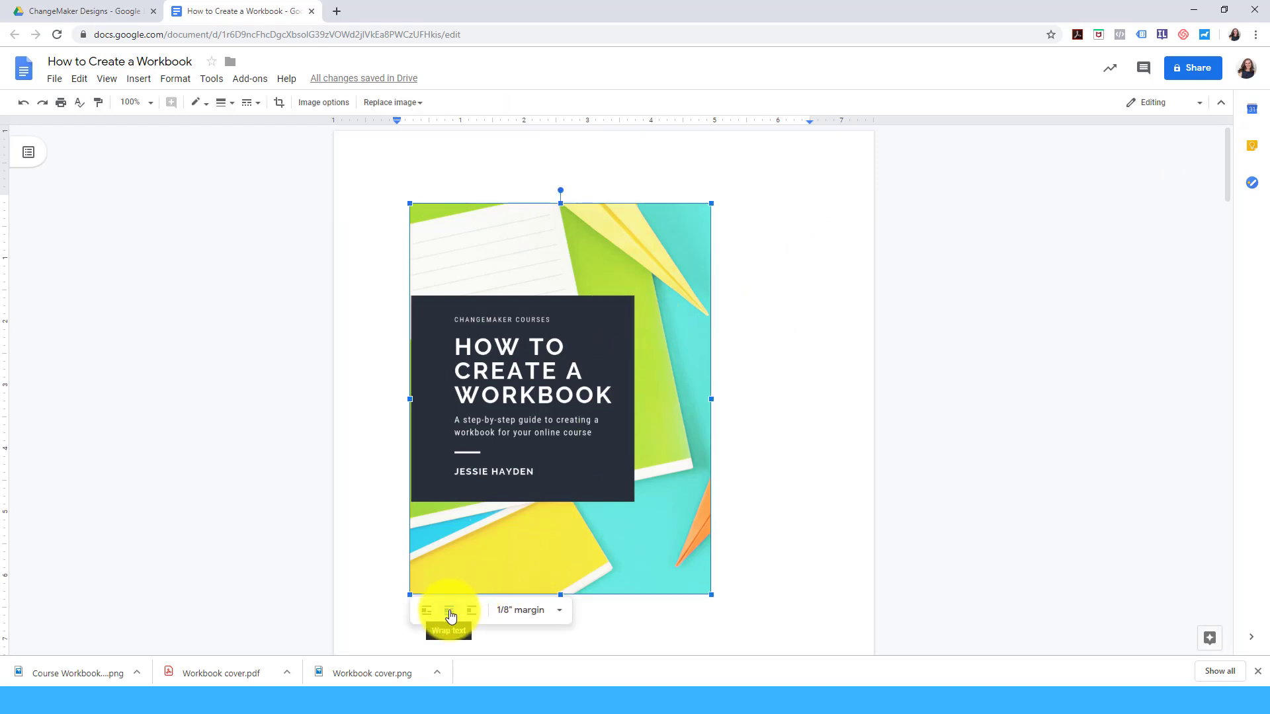
{"action": "left_click", "coordinate": [451, 617]}
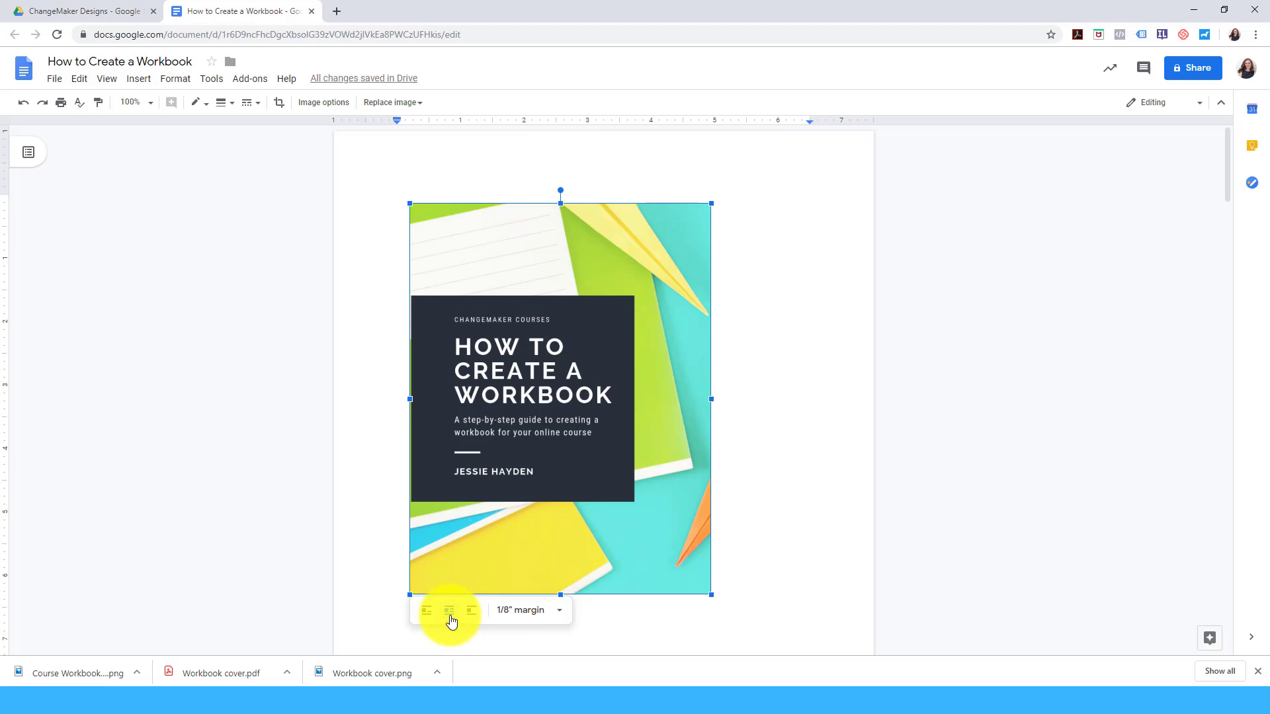
{"action": "left_click", "coordinate": [560, 610]}
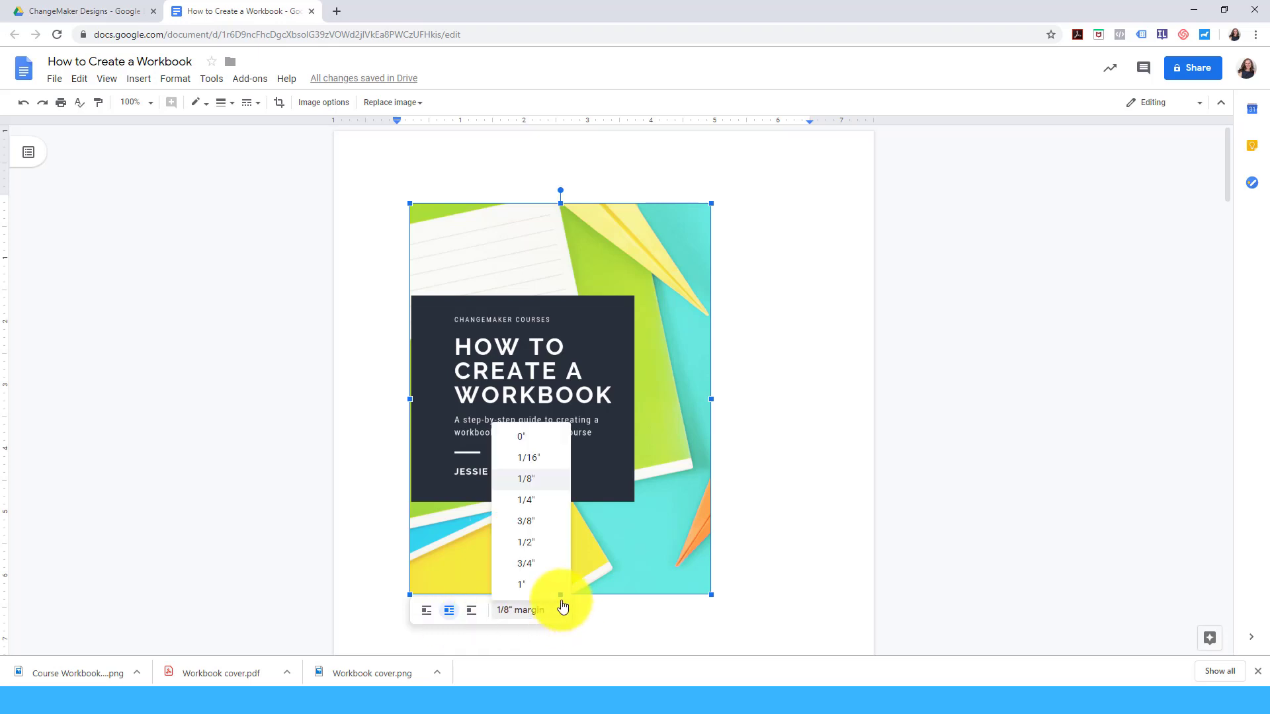
{"action": "left_click", "coordinate": [535, 442]}
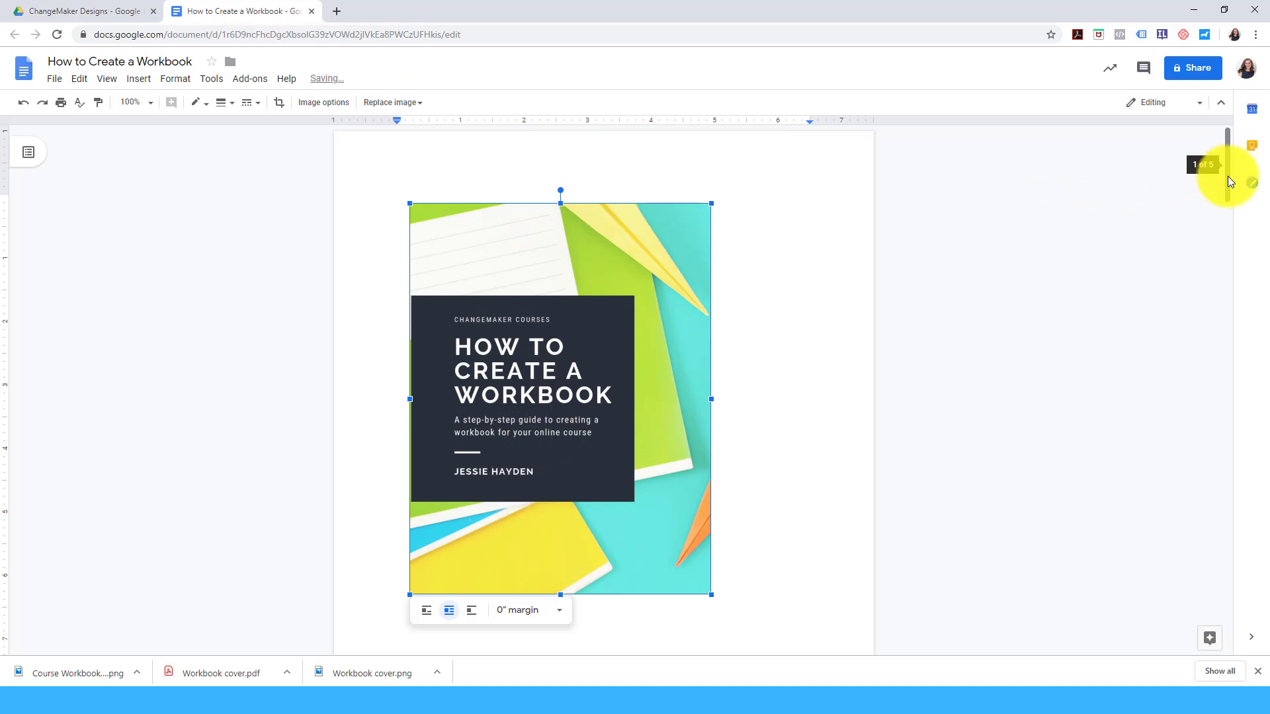
- Enlarge the workbook cover image from its corners until it fills the whole first page edge to edge
{"action": "left_click_drag", "start_coordinate": [709, 204], "coordinate": [768, 205]}
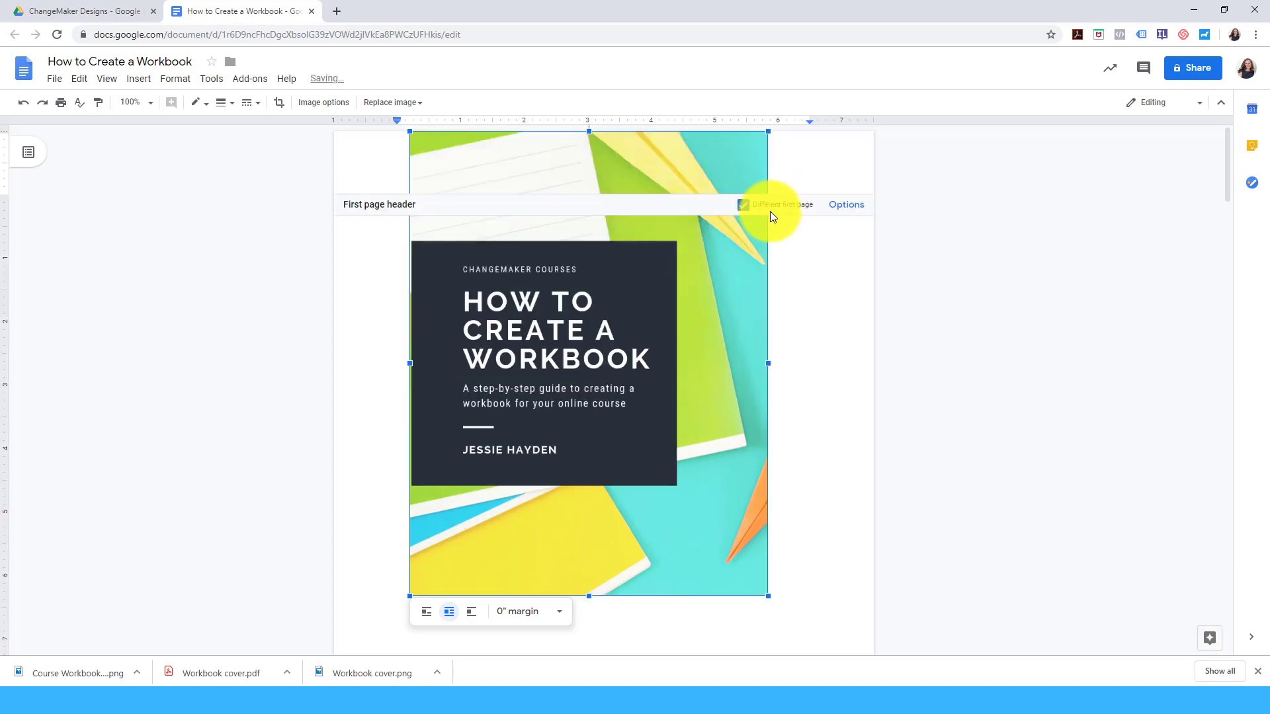
{"action": "scroll", "coordinate": [1228, 205], "scroll_direction": "down", "scroll_amount": 1}
{"action": "left_click_drag", "start_coordinate": [1228, 205], "coordinate": [1228, 228]}
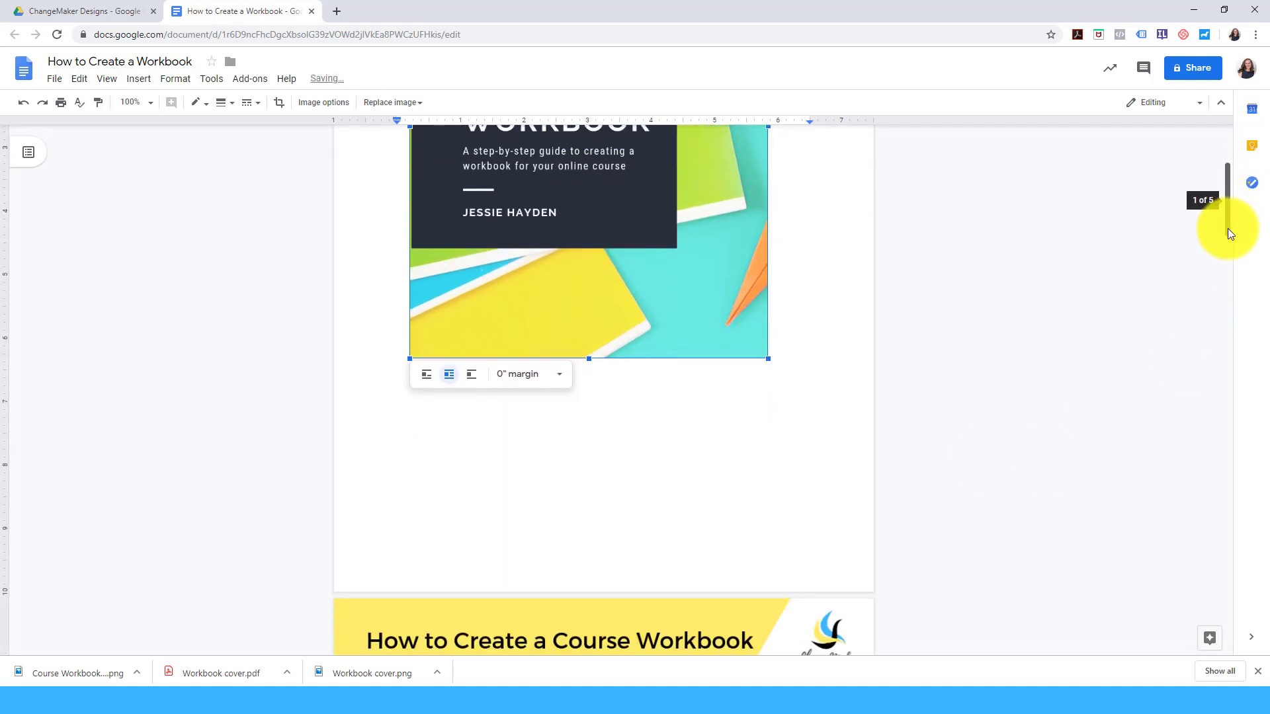
{"action": "left_click_drag", "start_coordinate": [767, 352], "coordinate": [634, 497]}
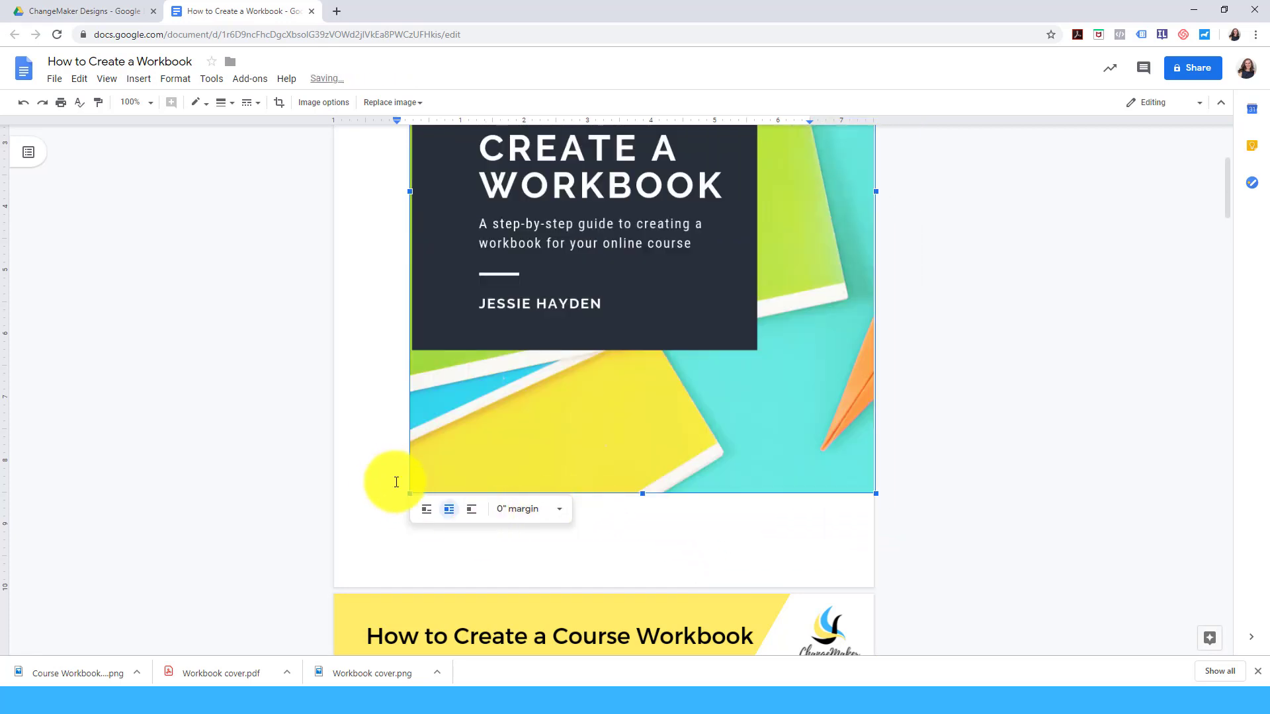
{"action": "left_click_drag", "start_coordinate": [408, 494], "coordinate": [333, 541]}
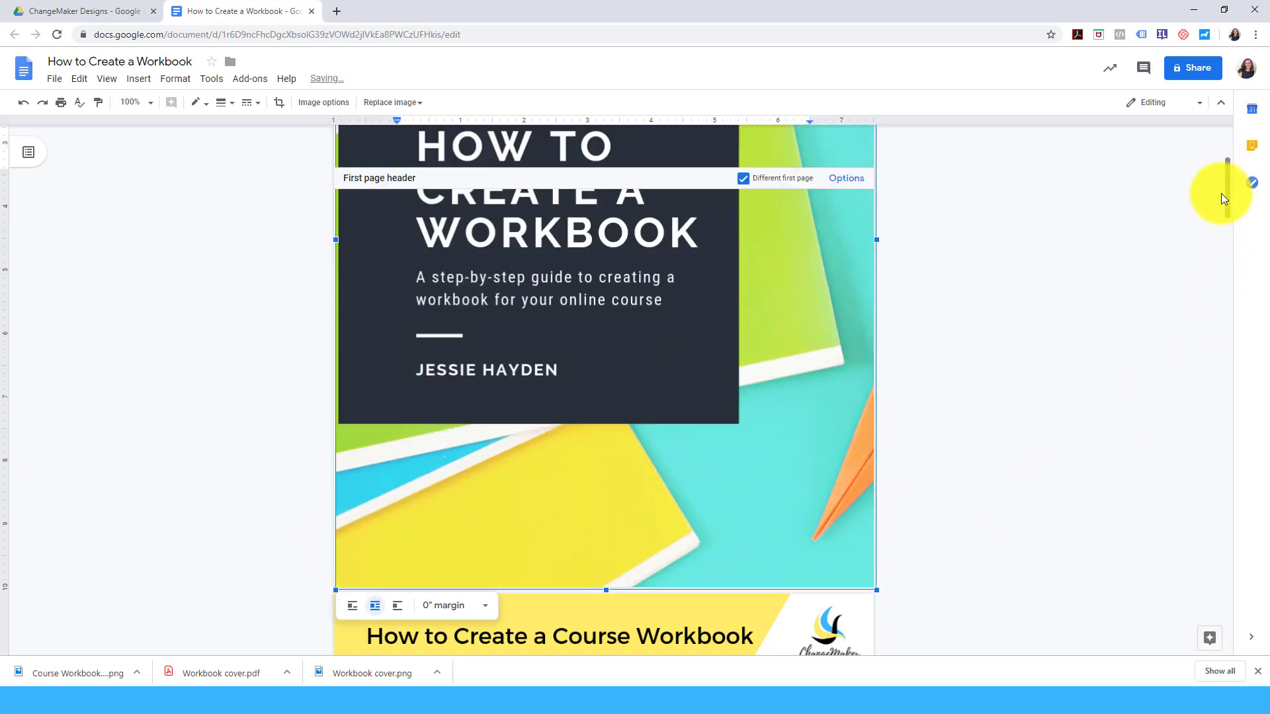
{"action": "left_click_drag", "start_coordinate": [1228, 201], "coordinate": [1229, 137]}
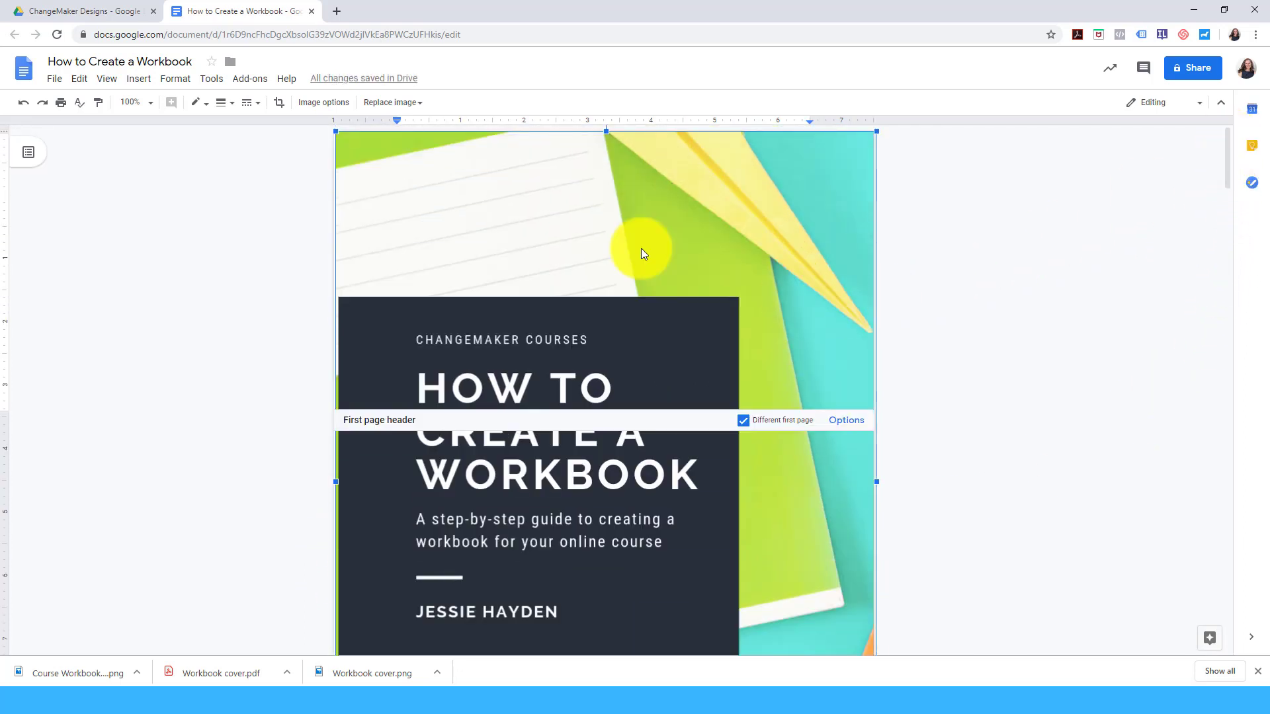
{"action": "left_click_drag", "start_coordinate": [333, 133], "coordinate": [326, 133]}
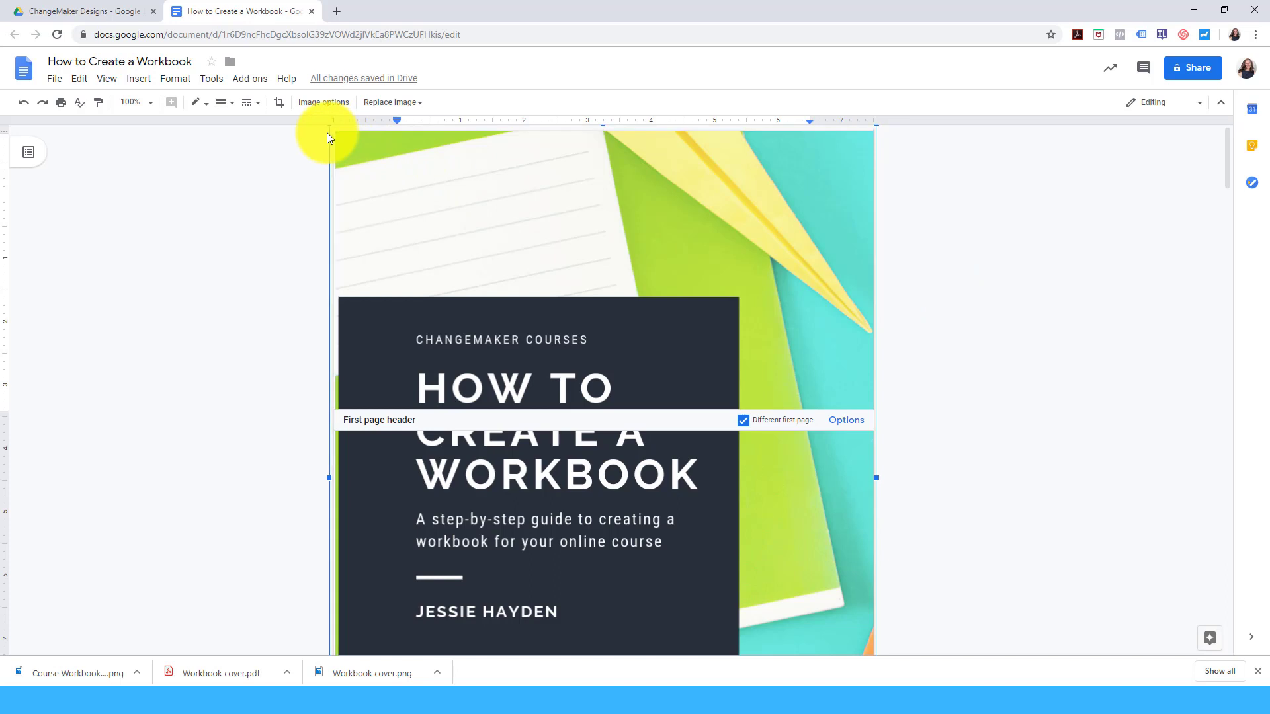
{"action": "left_click", "coordinate": [1006, 241]}
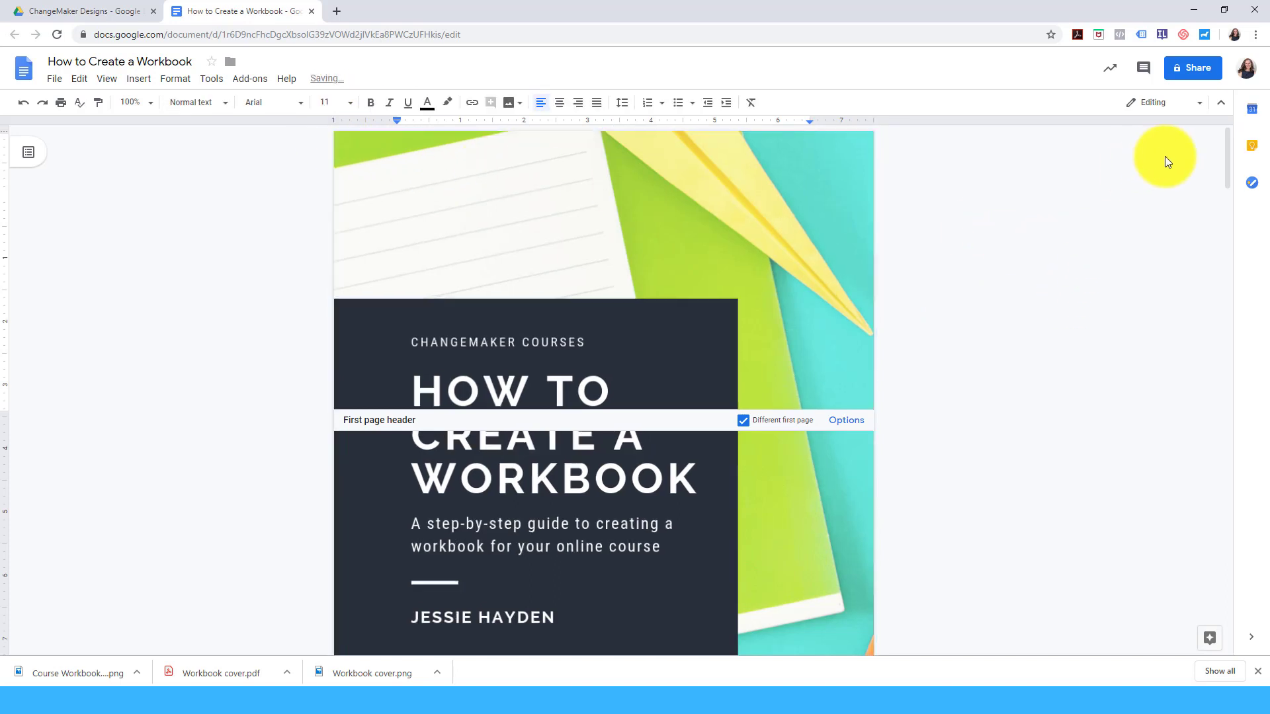
{"action": "scroll", "coordinate": [927, 508], "scroll_direction": "down", "scroll_amount": 3}
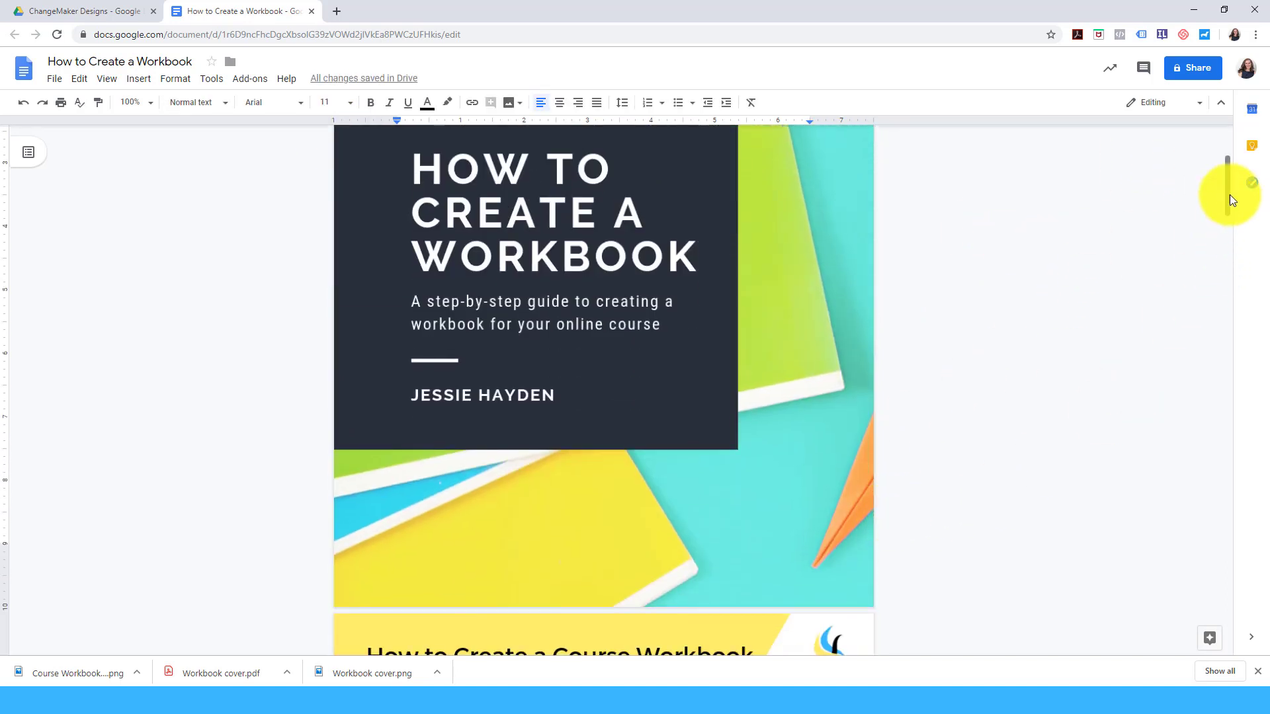
{"action": "left_click_drag", "start_coordinate": [1225, 194], "coordinate": [1226, 165]}
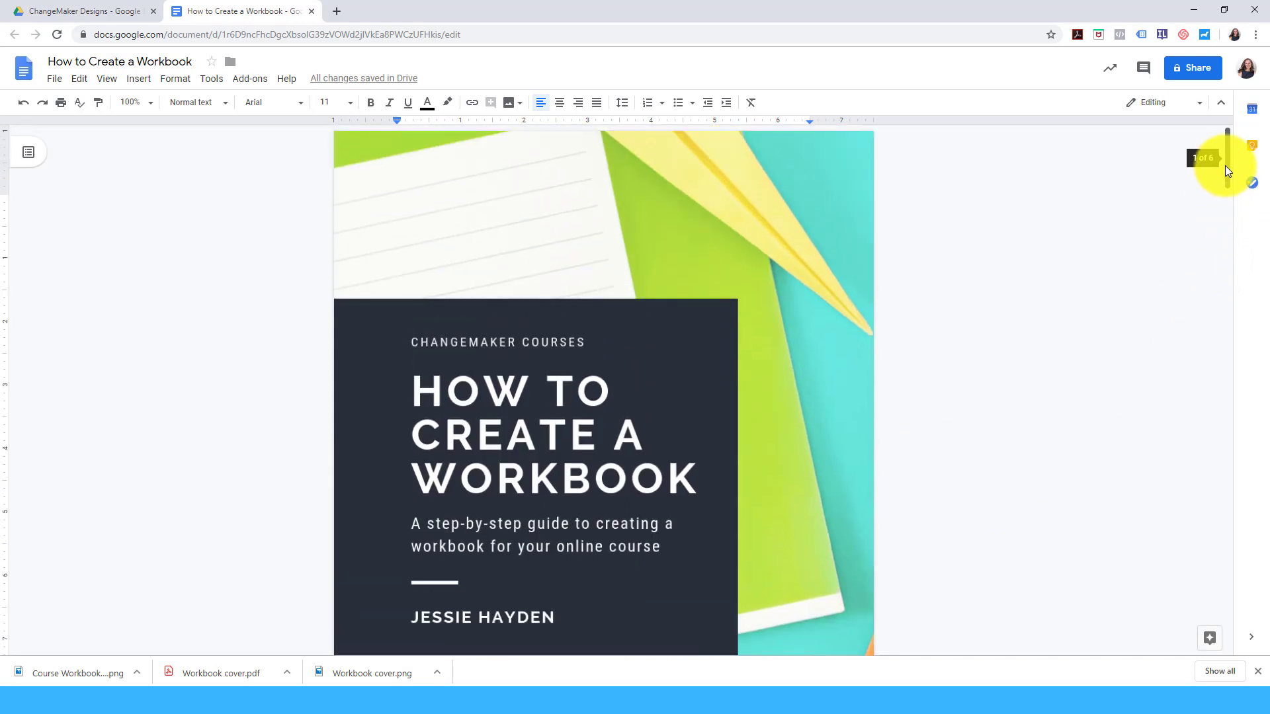